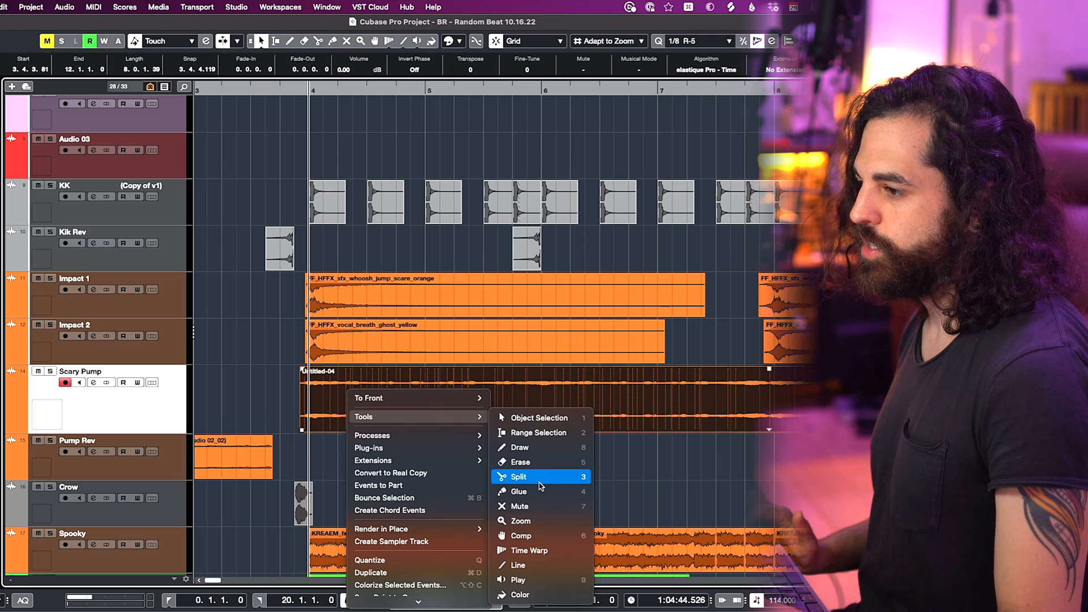
Cut the Scary Pump event with the Split tool at four points, from 4.2.1 to 5.2.3.
left_click(518, 476)
left_click(338, 399)
left_click(383, 413)
left_click(410, 408)
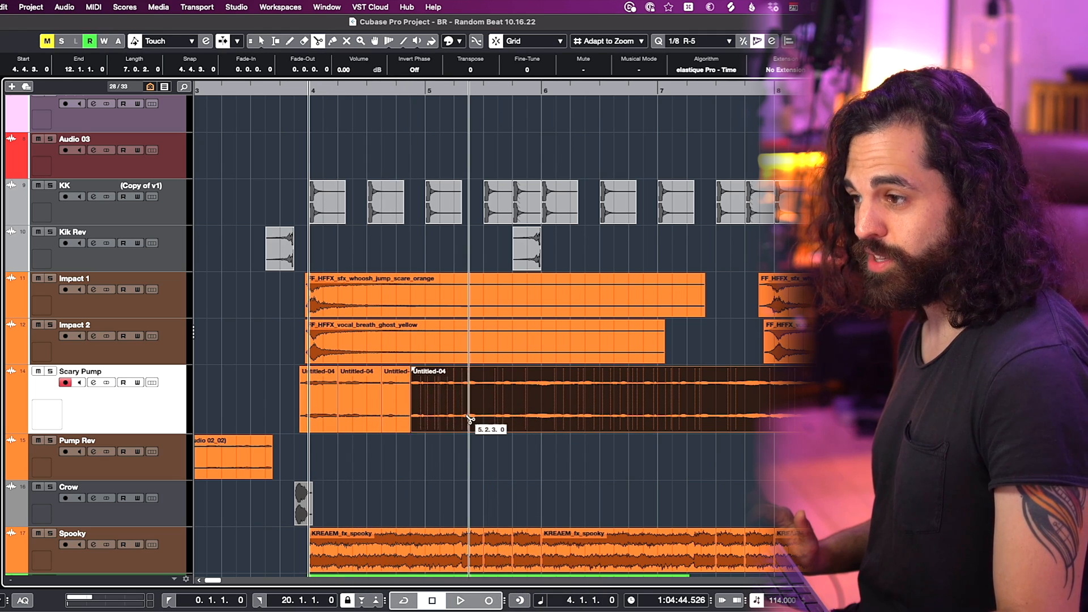
left_click(469, 408)
Select the Impact 1, Impact 2 and Scary Pump events together and split them at several points, including 6.2.1, 6.3.3 and 6.4.3.
left_click_drag(522, 469, 395, 322)
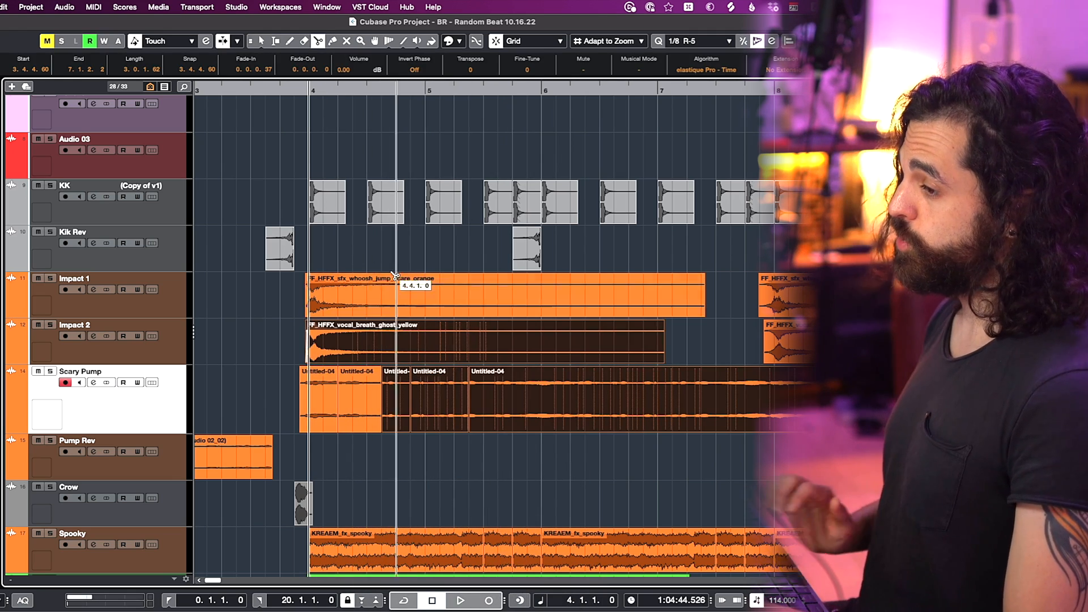
left_click_drag(530, 459, 339, 244)
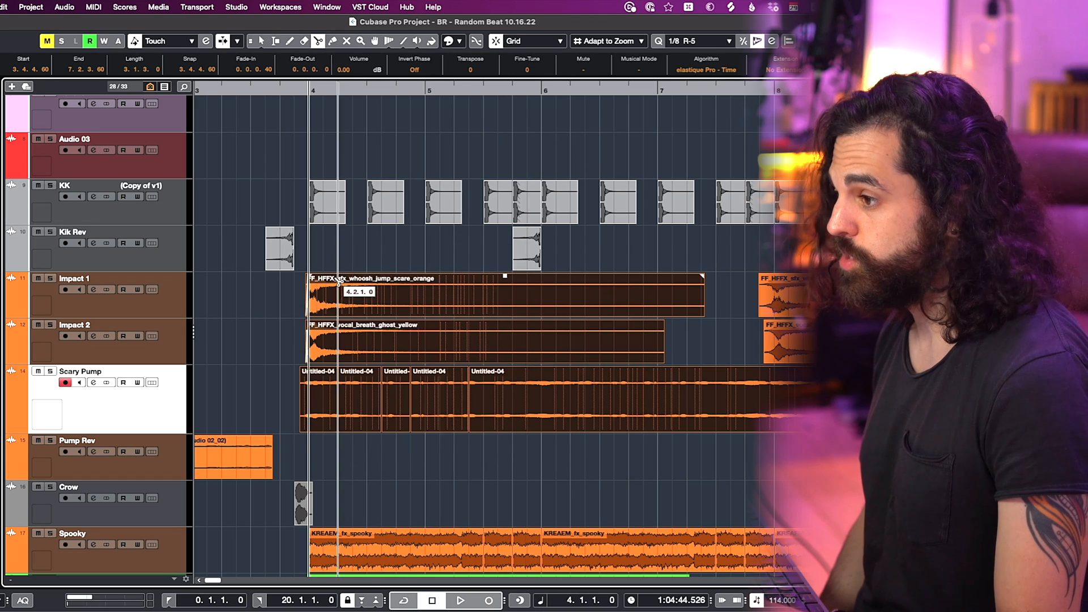
left_click(513, 291)
left_click(569, 293)
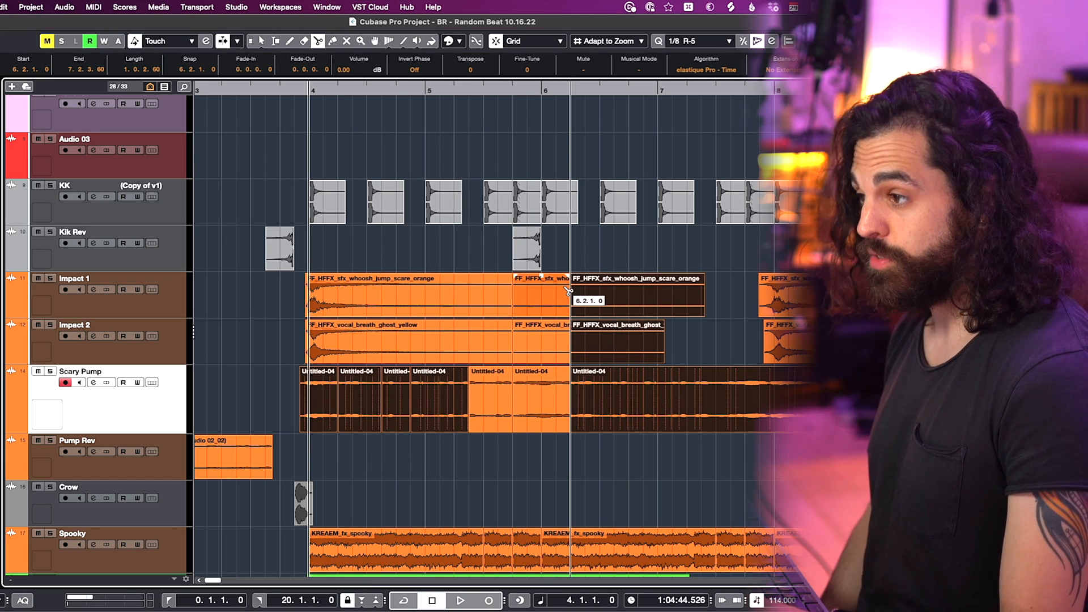
left_click(613, 301)
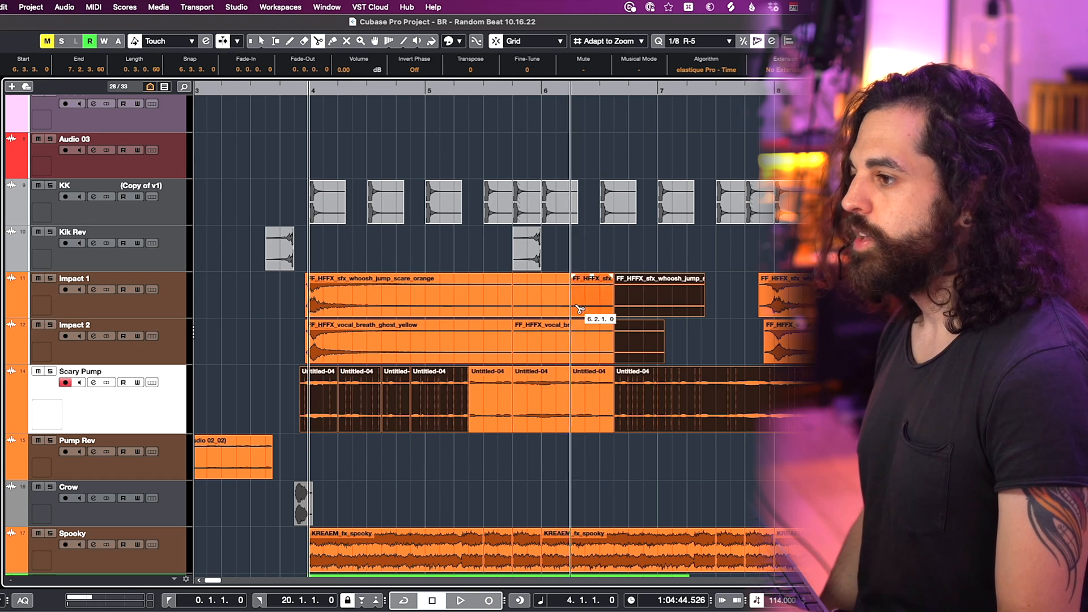
left_click(543, 301)
left_click(545, 351)
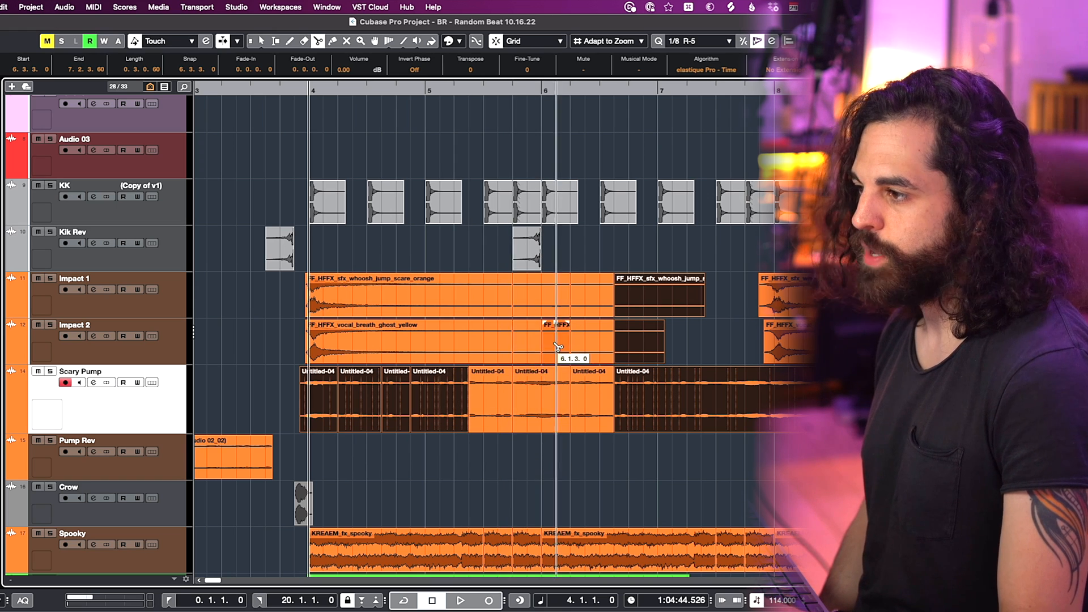
left_click(643, 306)
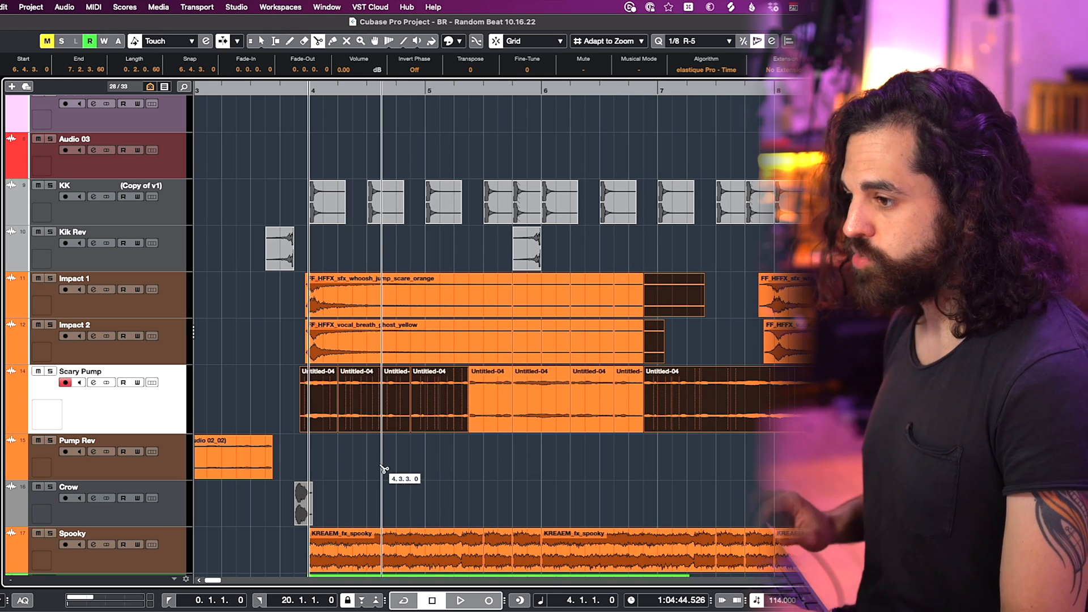
Return to the Object Selection tool and shift the split pieces on the Impact tracks along the timeline.
right_click(381, 465)
mouse_move(510, 471)
left_click(574, 422)
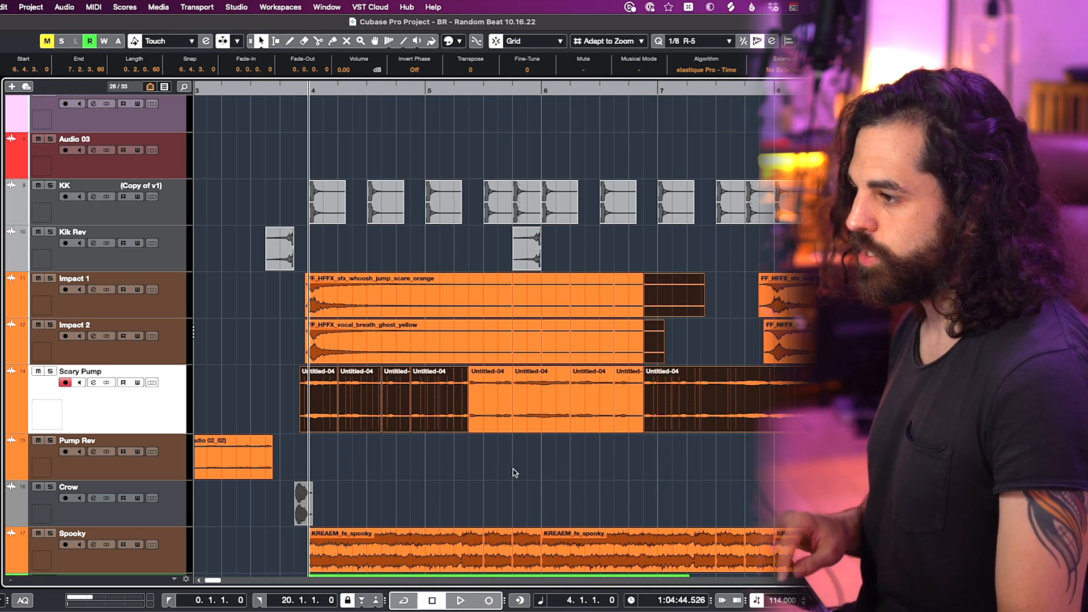
left_click(514, 473)
left_click_drag(527, 340, 547, 319)
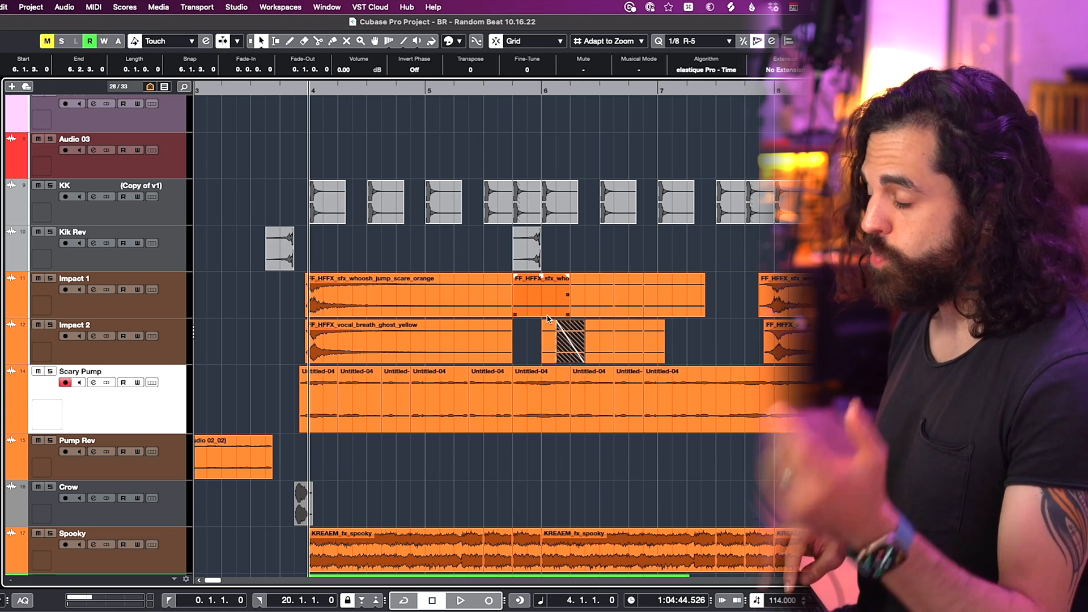
Undo the piece moves and all the splits on the Impact 1, Impact 2 and Scary Pump tracks.
key("super+z")
key("super+z")
key("super+z")
key("super+z")
key("super+z")
key("super+z")
key("super+z")
key("super+z")
key("super+z")
key("super+z")
key("super+z")
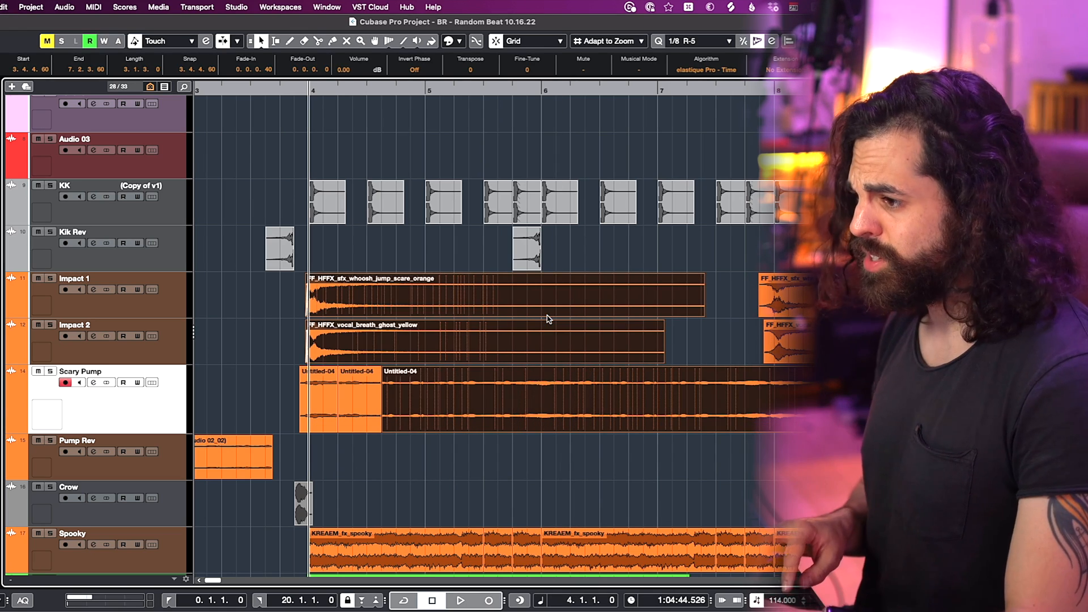
Deselect all events and check which number is listed for the Split tool among the editing tools.
left_click(405, 460)
right_click(406, 461)
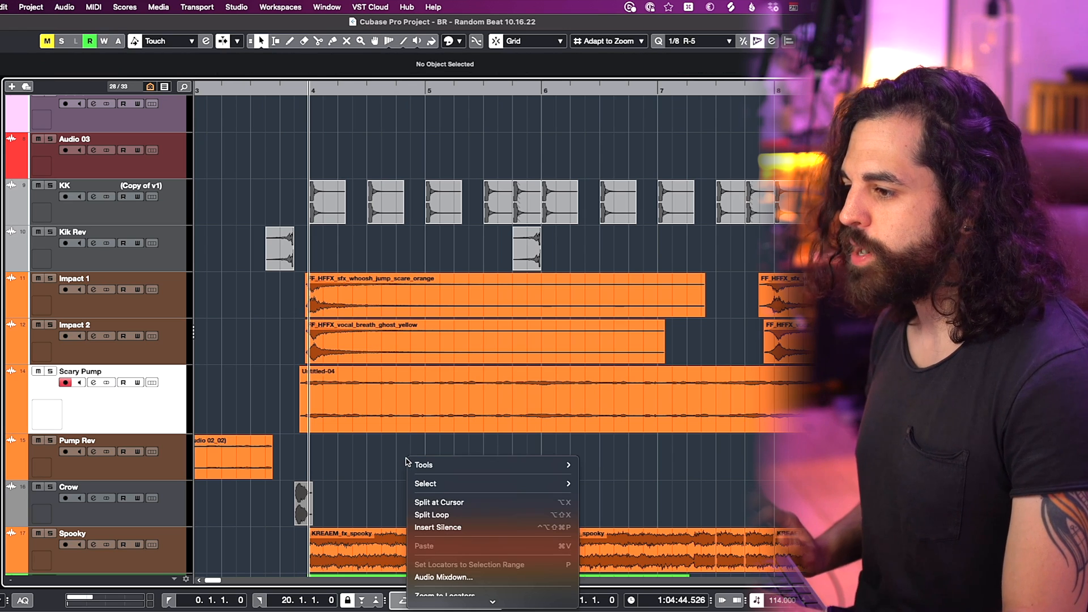
mouse_move(544, 465)
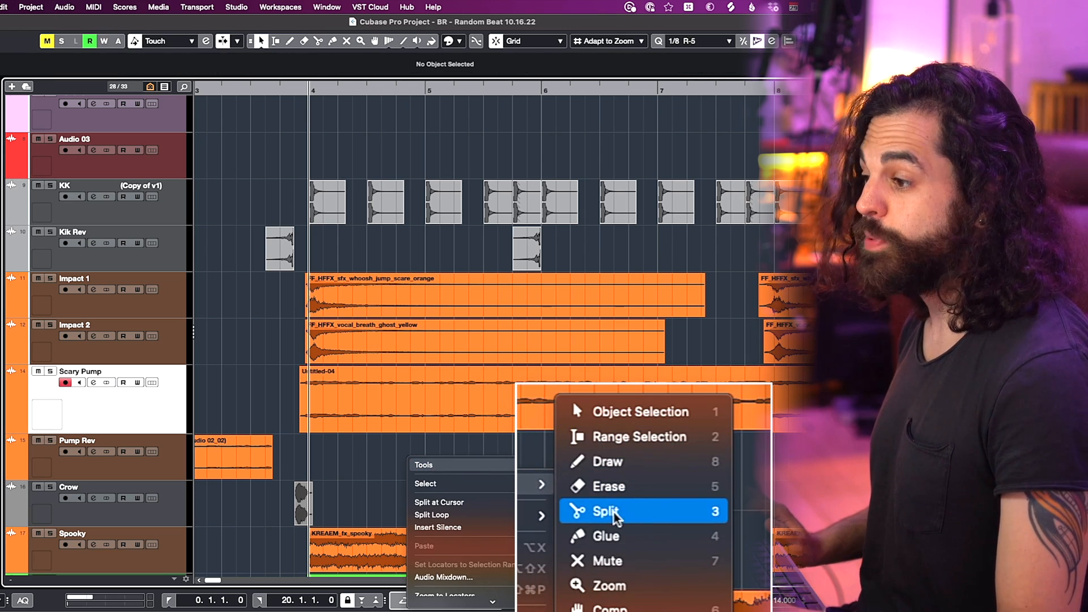
left_click(326, 452)
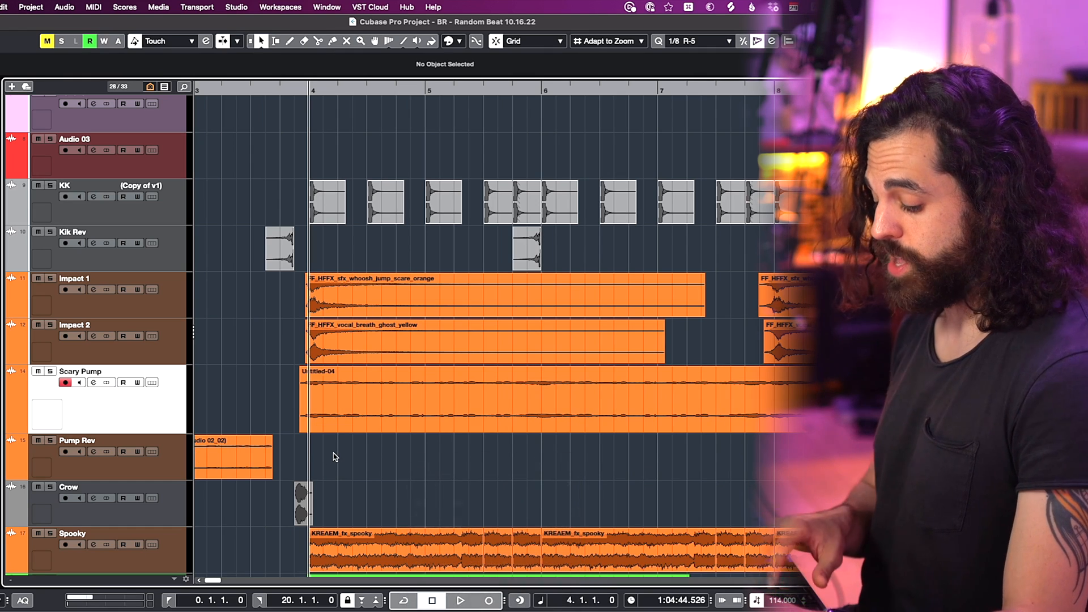
Split the Scary Pump event at four points between bars 4 and 6.2, and Impact 2 at 6.1.1 and 5.1.1, using the Split tool.
key("3")
left_click(339, 400)
left_click(411, 399)
left_click(483, 400)
left_click(556, 400)
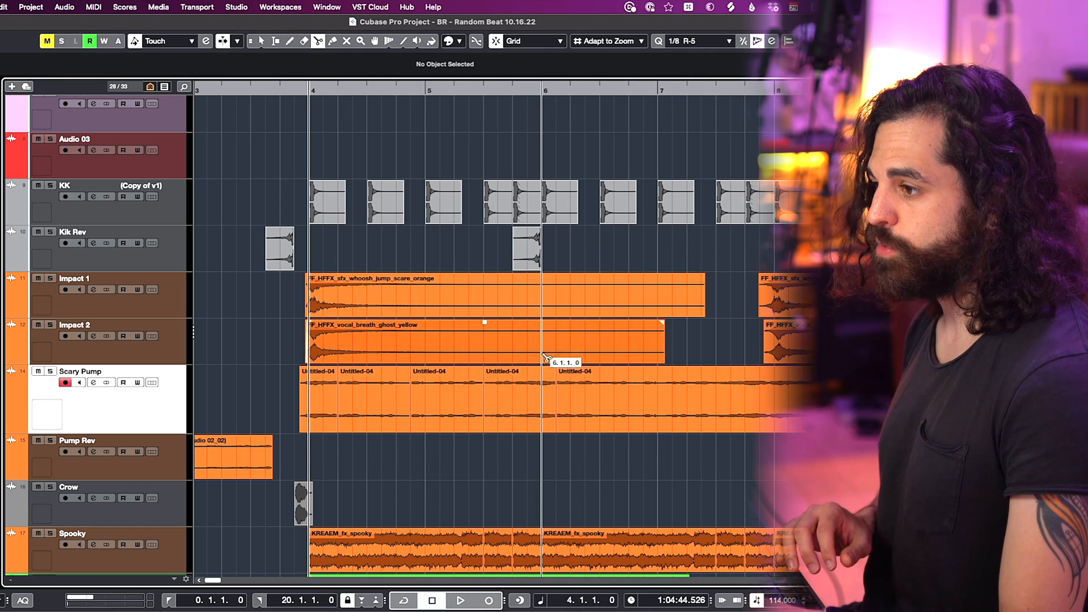
left_click(541, 351)
left_click(426, 352)
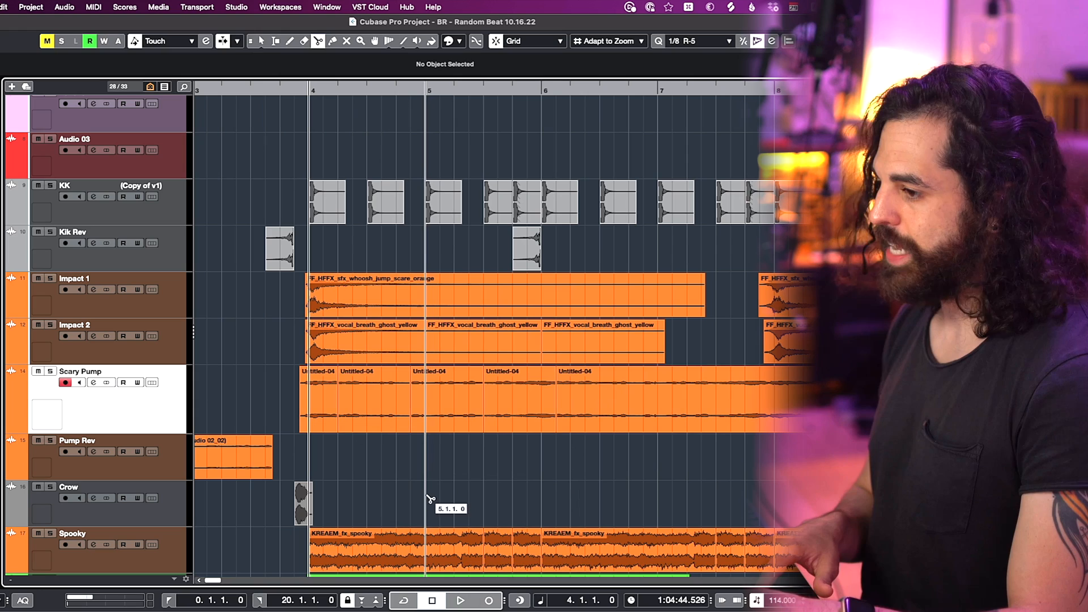
Move a split Scary Pump piece to 6.1.1 with Object Selection, and undo the move together with the splits.
key("1")
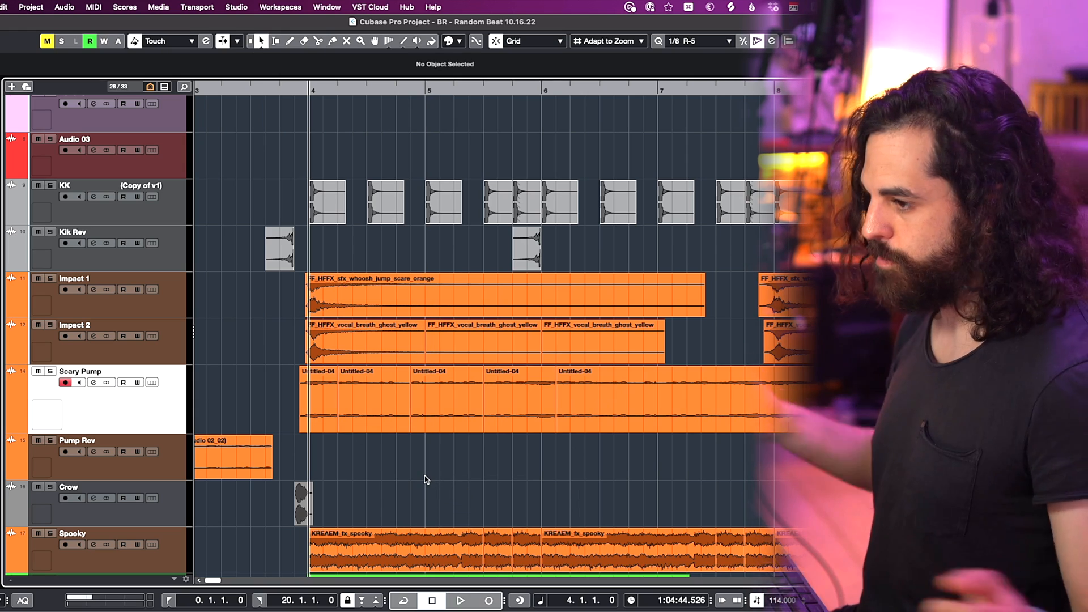
left_click(448, 408)
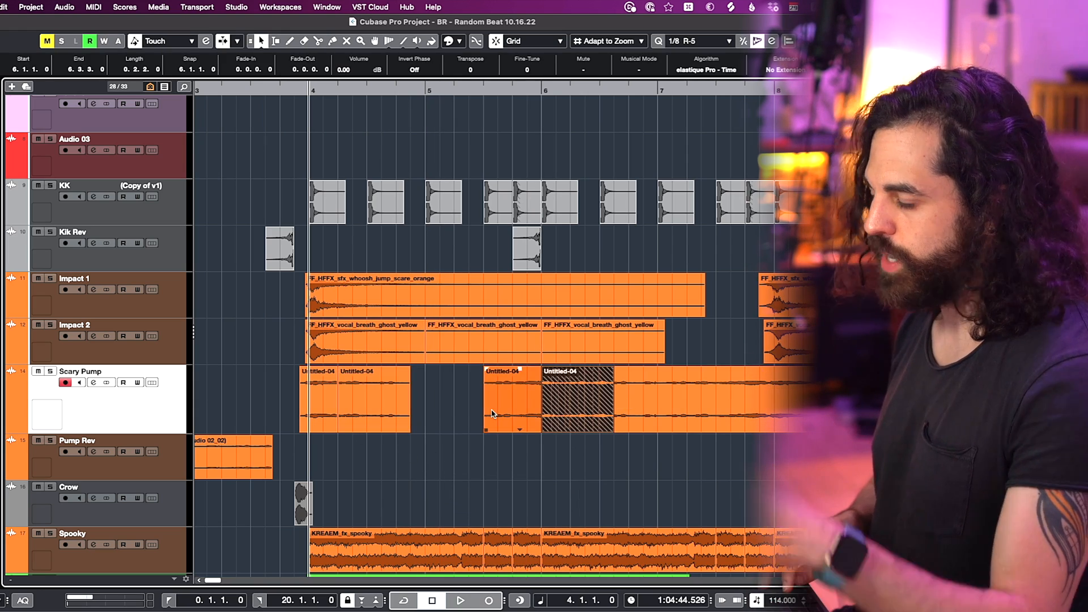
key("super+z")
key("super+z")
key("super+z")
key("super+z")
key("super+z")
key("super+z")
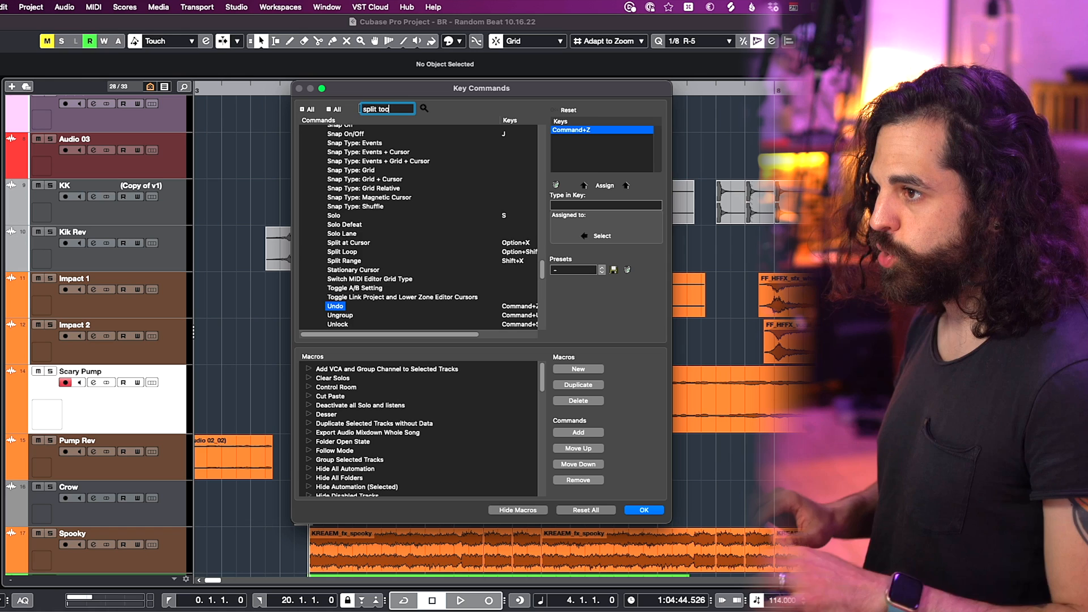
Look up "split tool" in the key commands, try 0 as its key without assigning it, and close the dialog.
type("l")
key("Return")
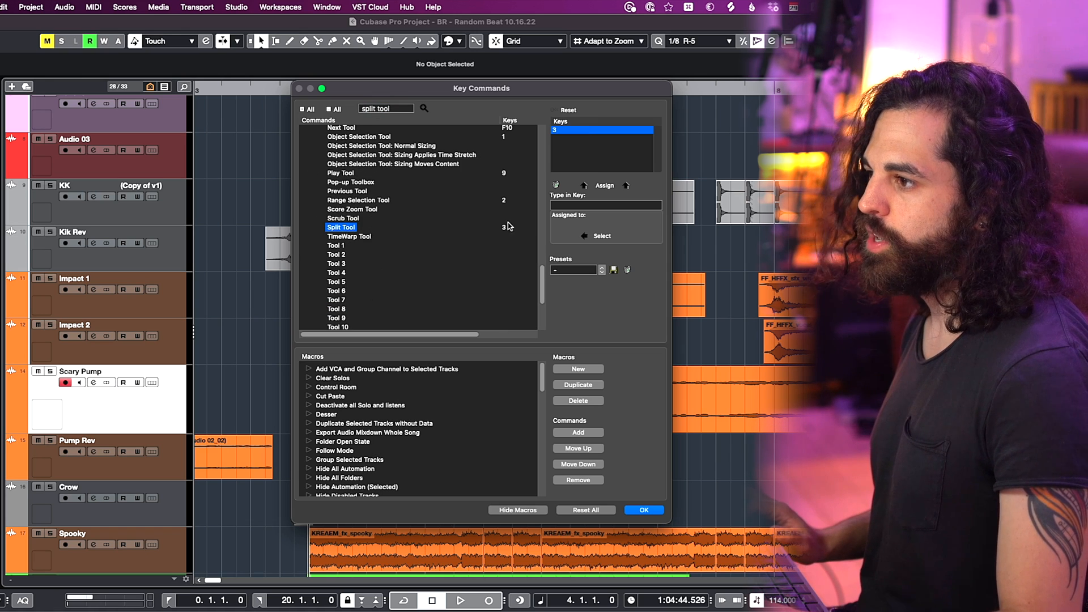
left_click(586, 207)
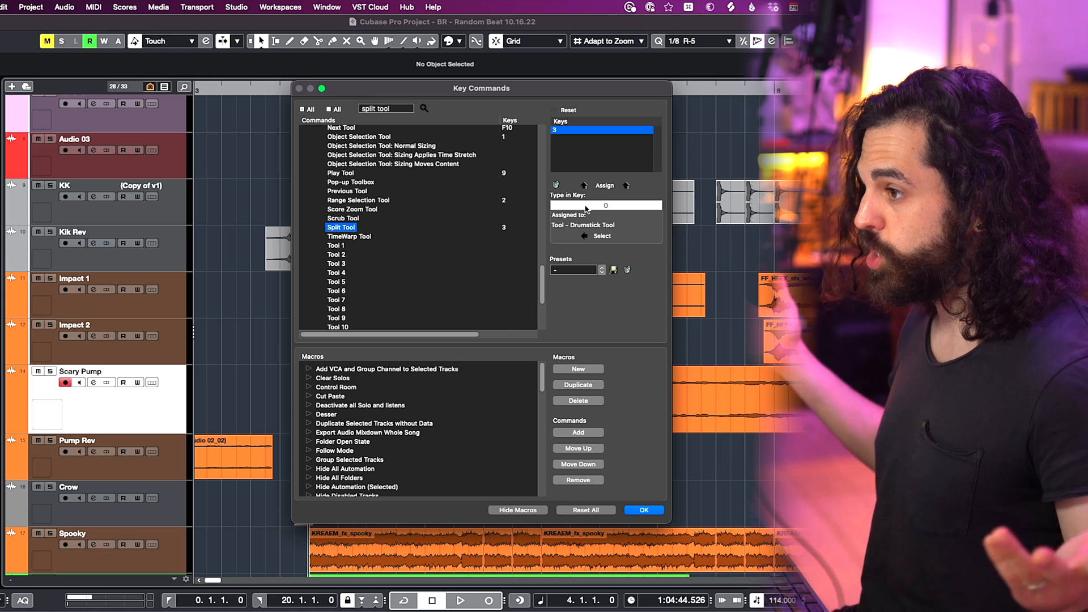
key("0")
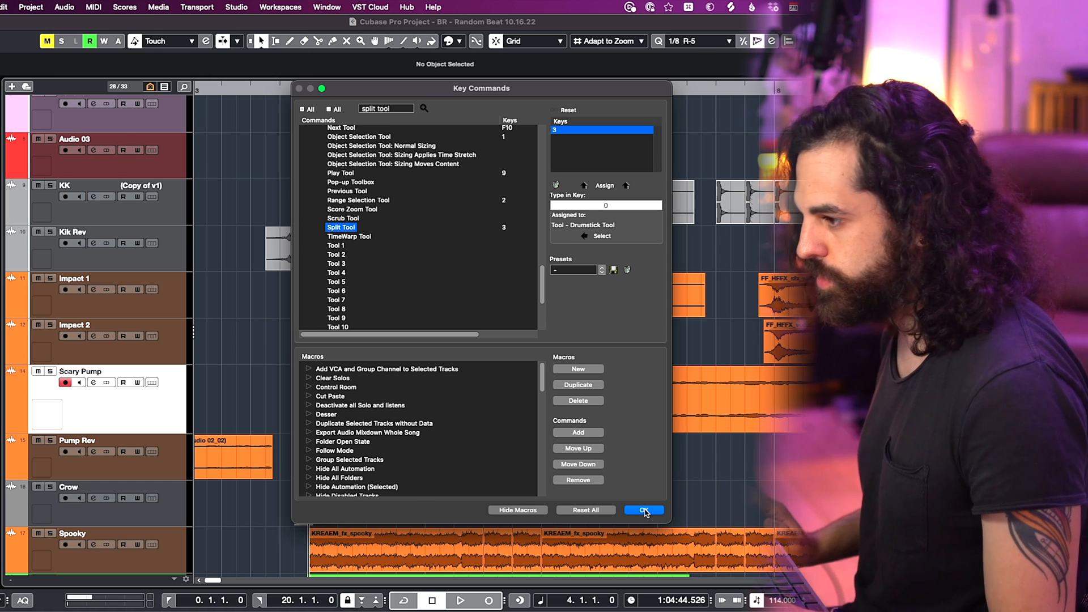
left_click(645, 512)
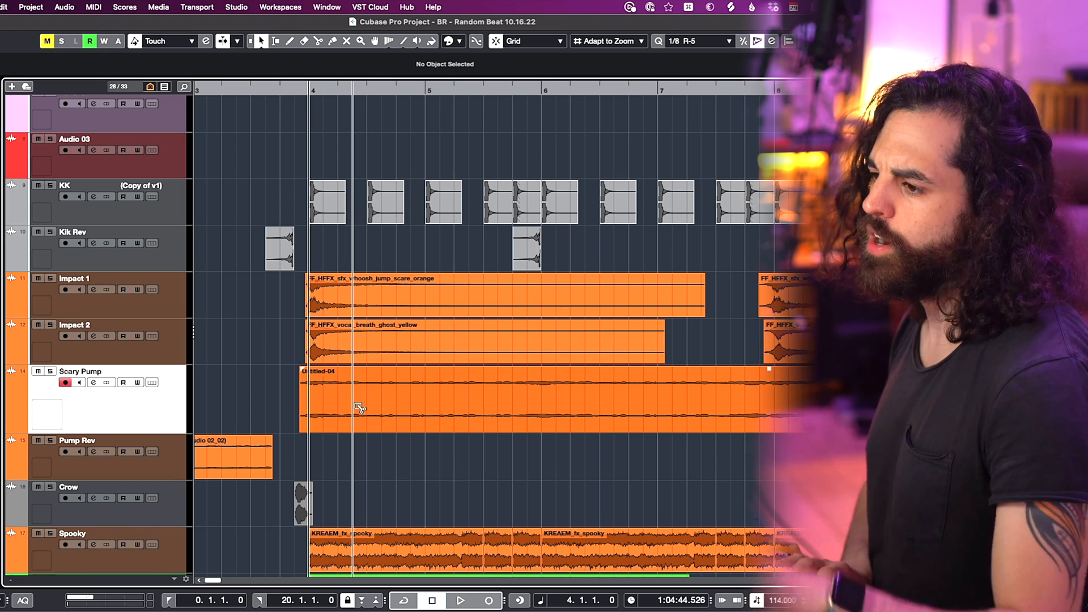
Split Scary Pump twice, Impact 2 once and Impact 1 twice while staying in the Object Selection tool.
left_click(357, 407)
left_click(442, 385)
left_click(485, 334)
left_click(549, 295)
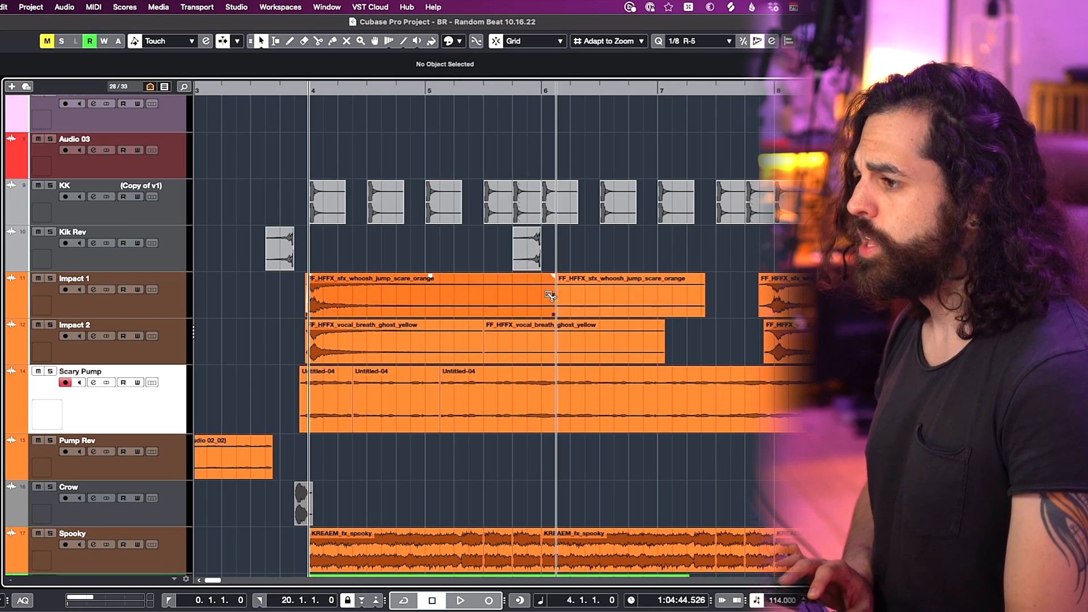
left_click(367, 295)
Select the last pieces on Impact 1, Impact 2 and Scary Pump and split them together at several points from 6.2.3 to 7.1.1.
left_click_drag(575, 481, 595, 272)
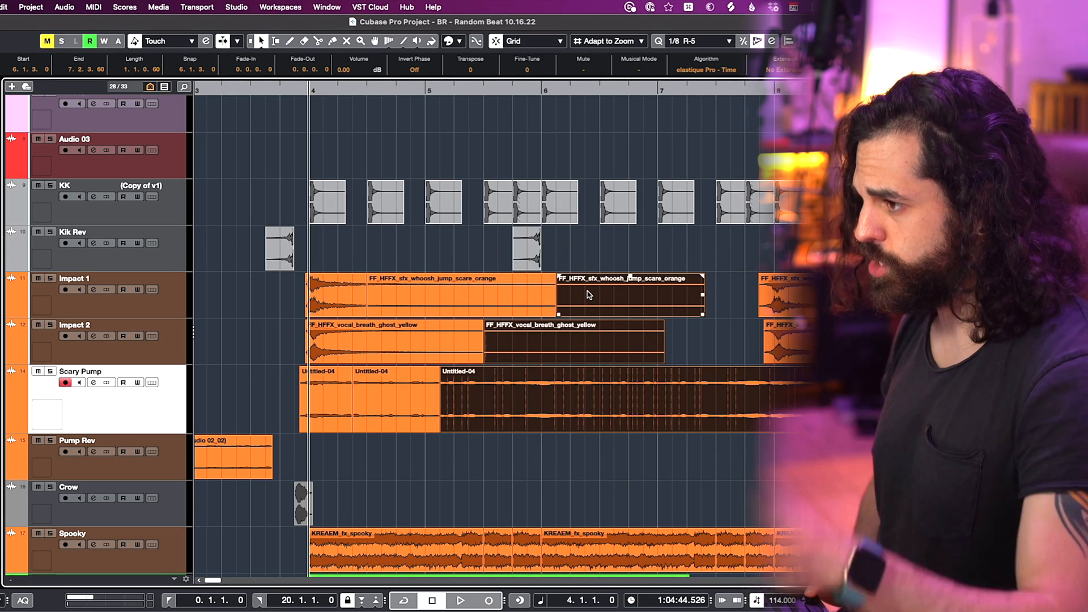
left_click(587, 294, "alt")
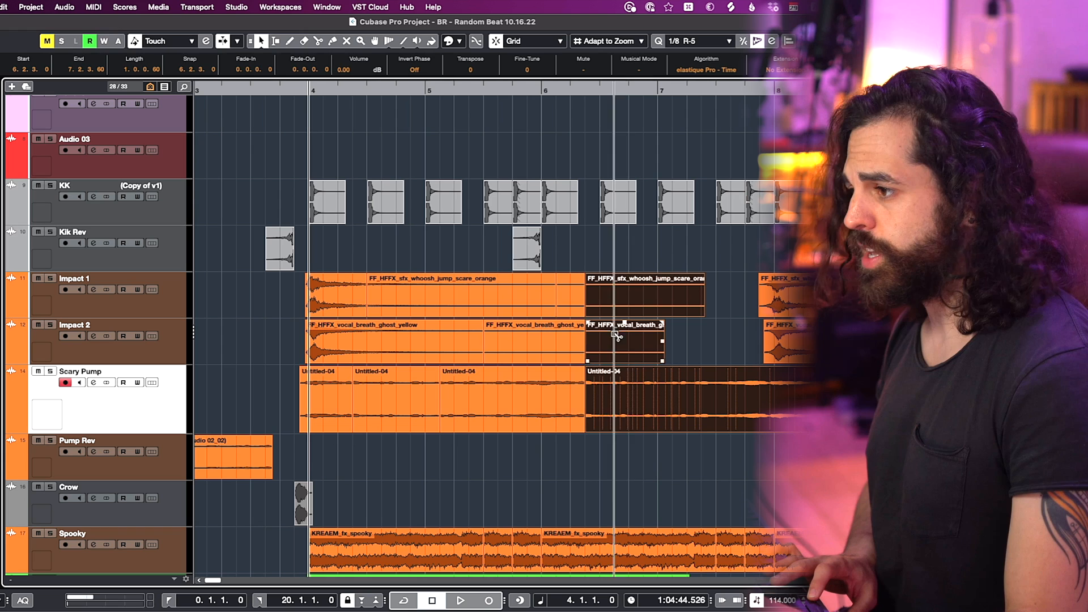
left_click(626, 385, "alt")
left_click(657, 411, "alt")
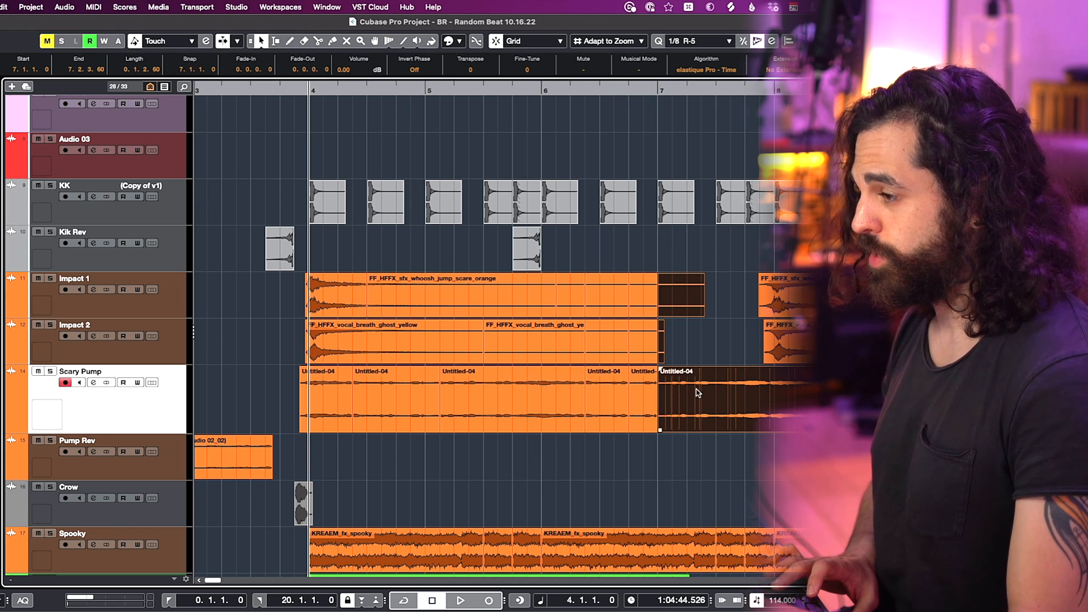
Undo all splits so that the Impact 1, Impact 2 and Scary Pump events are whole again.
key("ctrl+z")
key("ctrl+z")
key("ctrl+z")
key("ctrl+z")
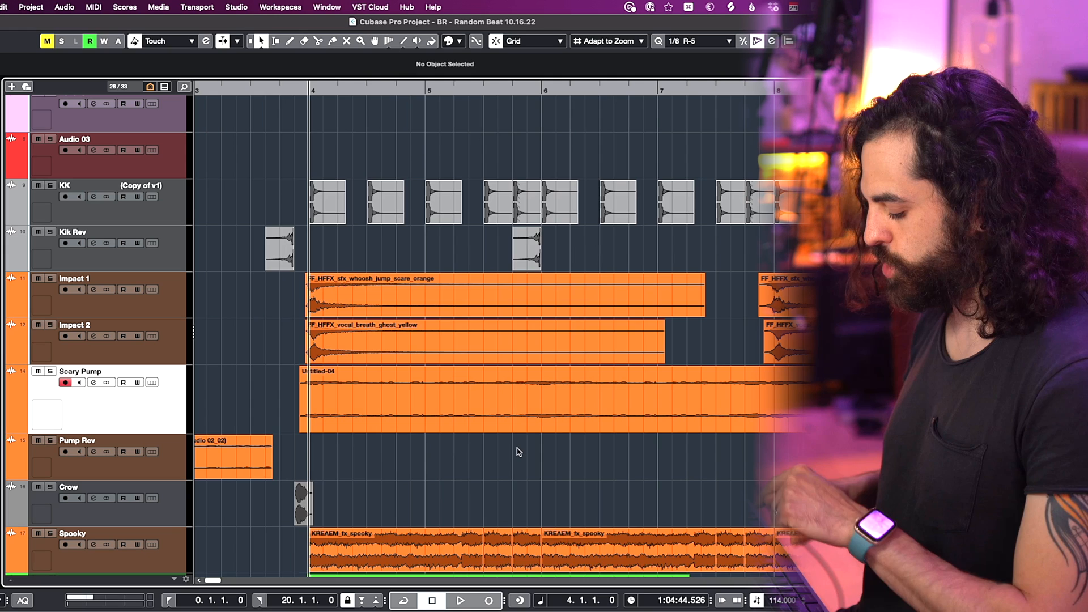
Review the modifiers for the Split, Erase and Glue tools in the Tool Modifiers preferences, and close without changing anything.
key("super+comma")
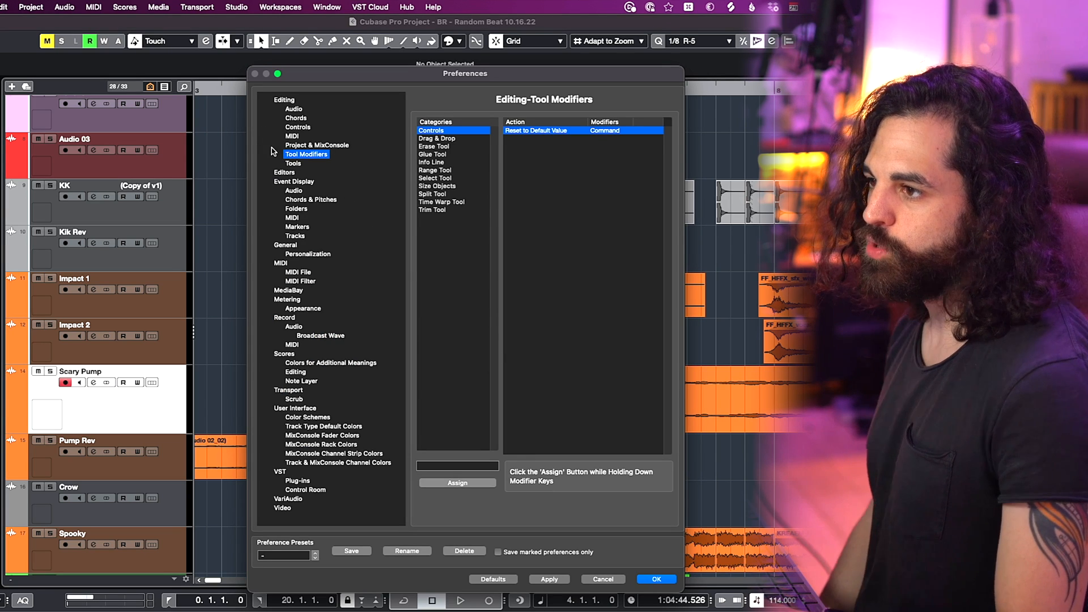
left_click(428, 195)
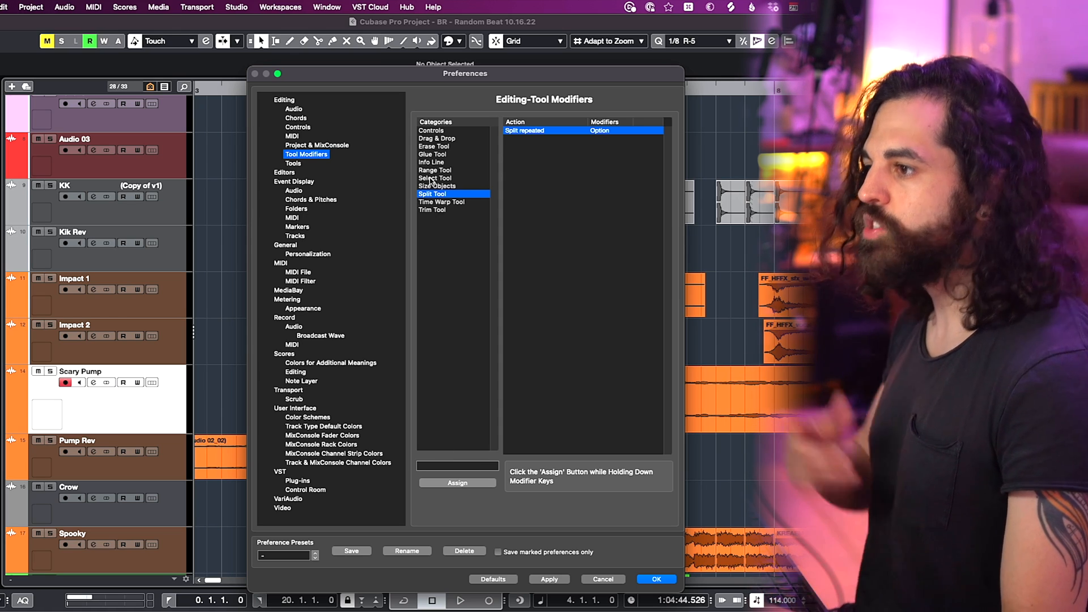
left_click(431, 146)
left_click(433, 155)
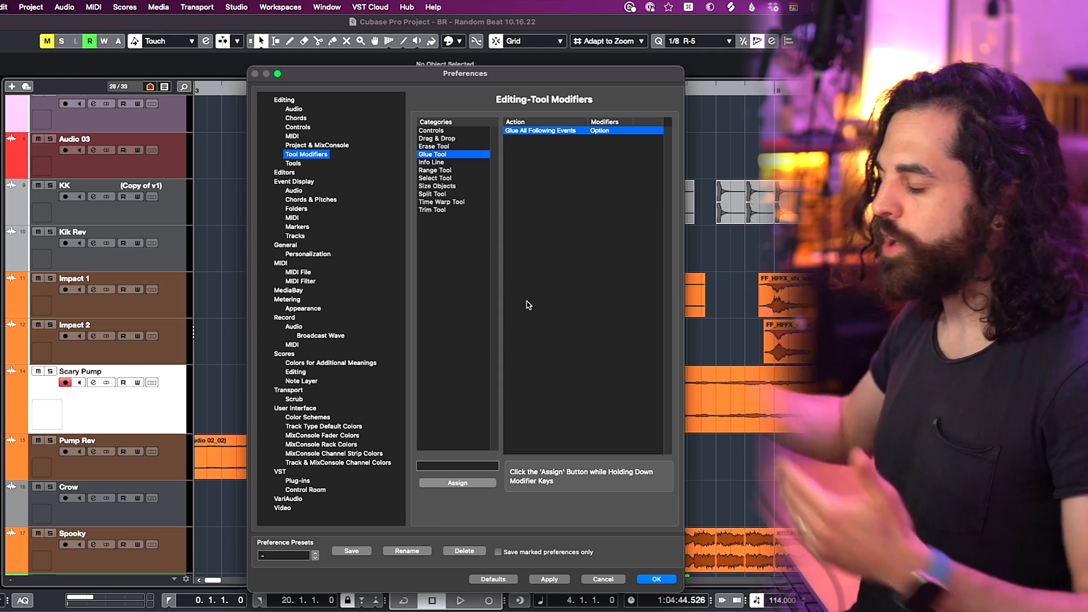
key("Escape")
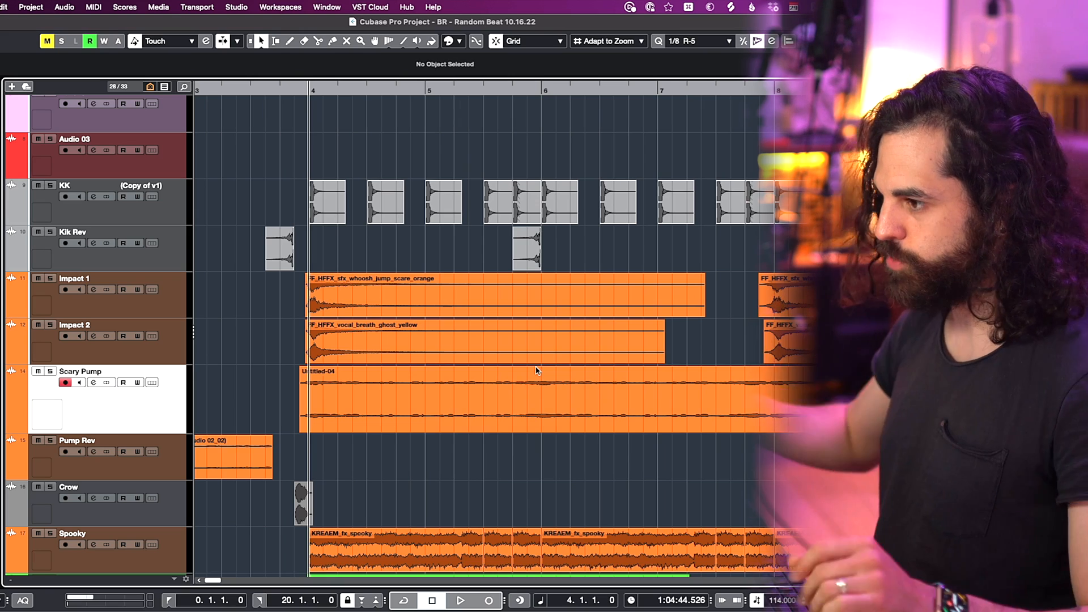
Split the whole Scary Pump event at four points between bars 4 and 7 without leaving Object Selection.
left_click(368, 381, "alt")
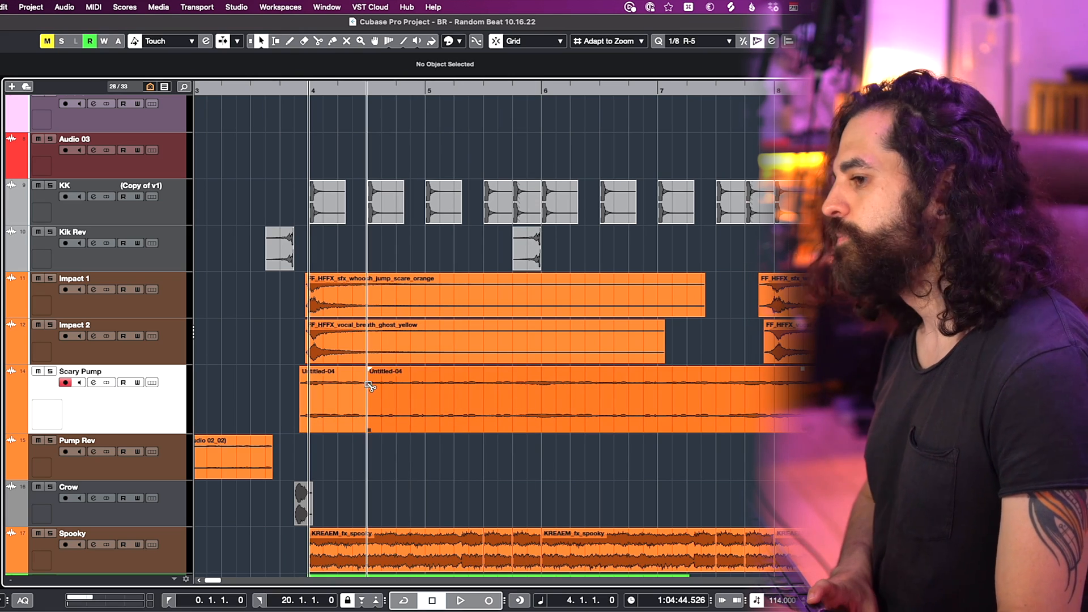
left_click(470, 412, "alt")
left_click(528, 411, "alt")
left_click(600, 411, "alt")
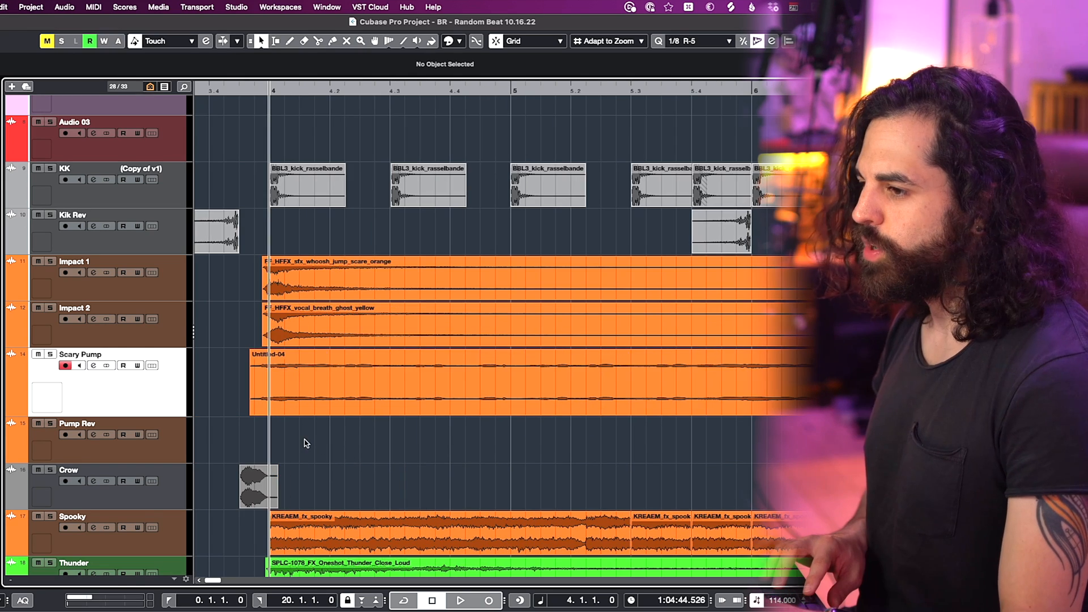
Split the Scary Pump event shortly after bar 4 and try further cuts up to bar 6 in the closer view.
left_click(299, 386, "alt")
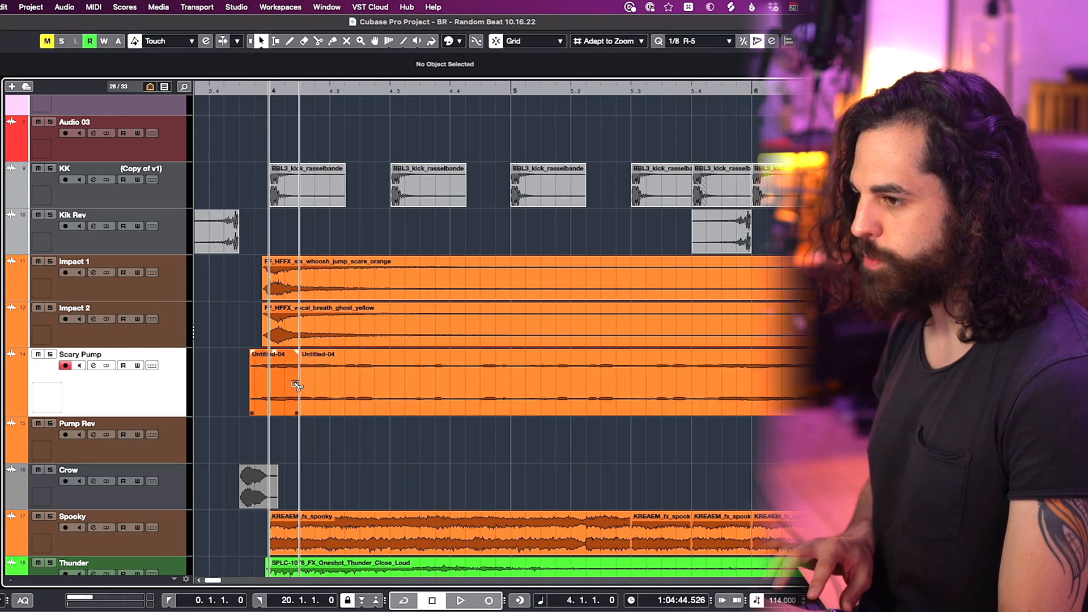
left_click(465, 384, "alt")
left_click(571, 387, "alt")
left_click(662, 387, "alt")
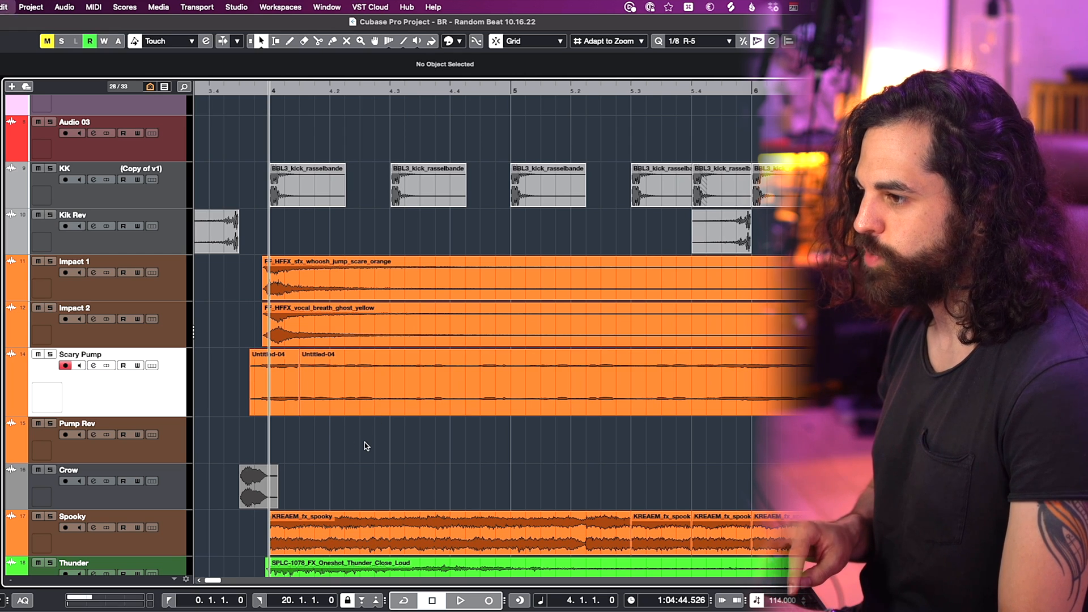
Trim the start of the Scary Pump event to bar 4 and split it at bar 6.
left_click_drag(251, 412, 264, 410)
left_click(380, 451)
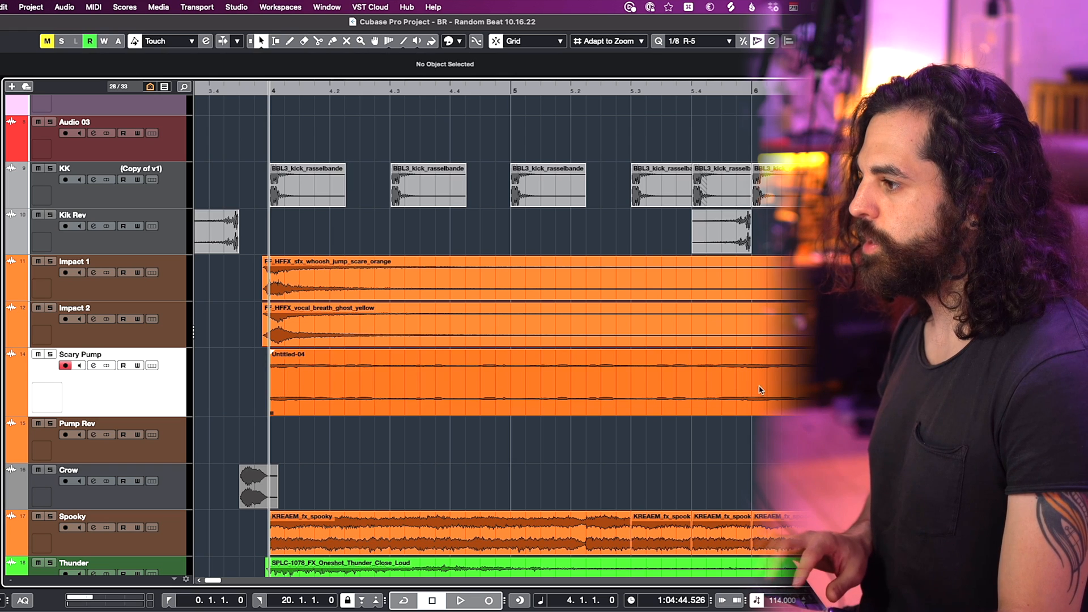
left_click(753, 390, "alt")
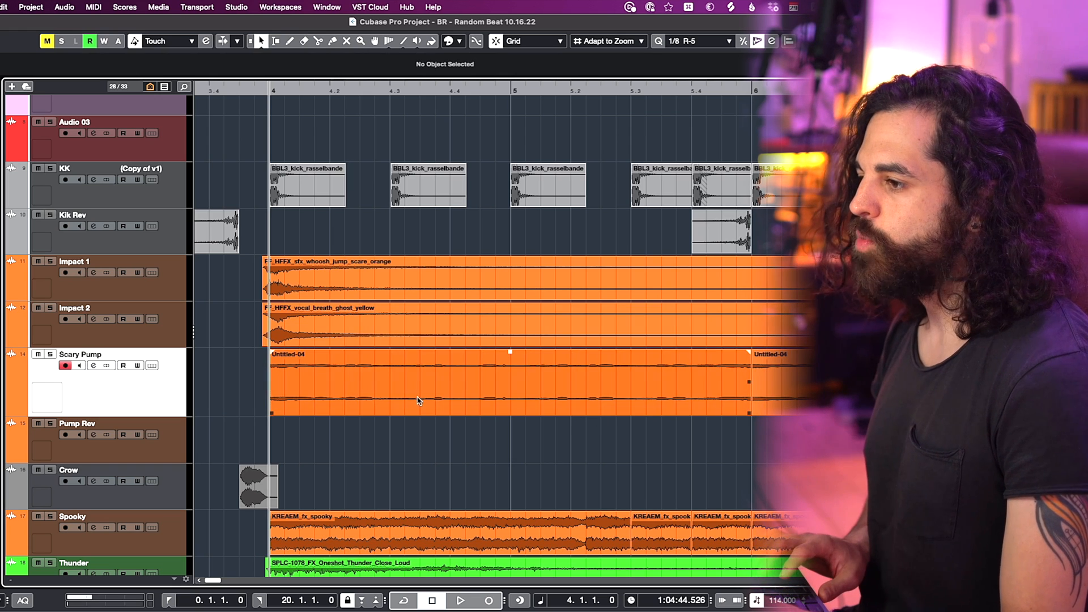
Select the Scary Pump event between bars 4 and 6 and cut it one eighth note at a time up to 4.3.3.
left_click(382, 403)
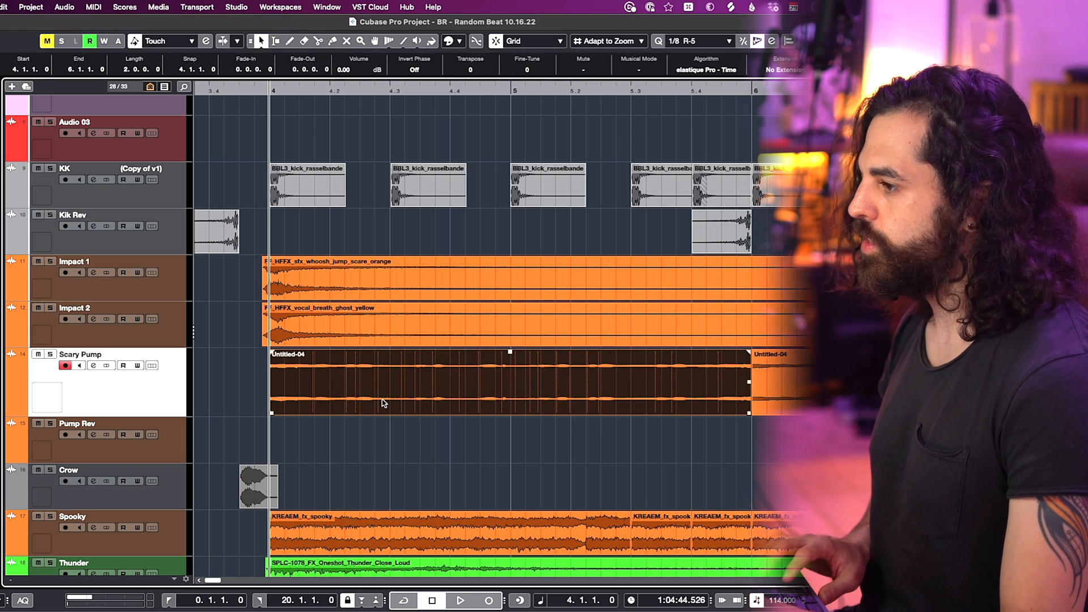
left_click(299, 403, "alt")
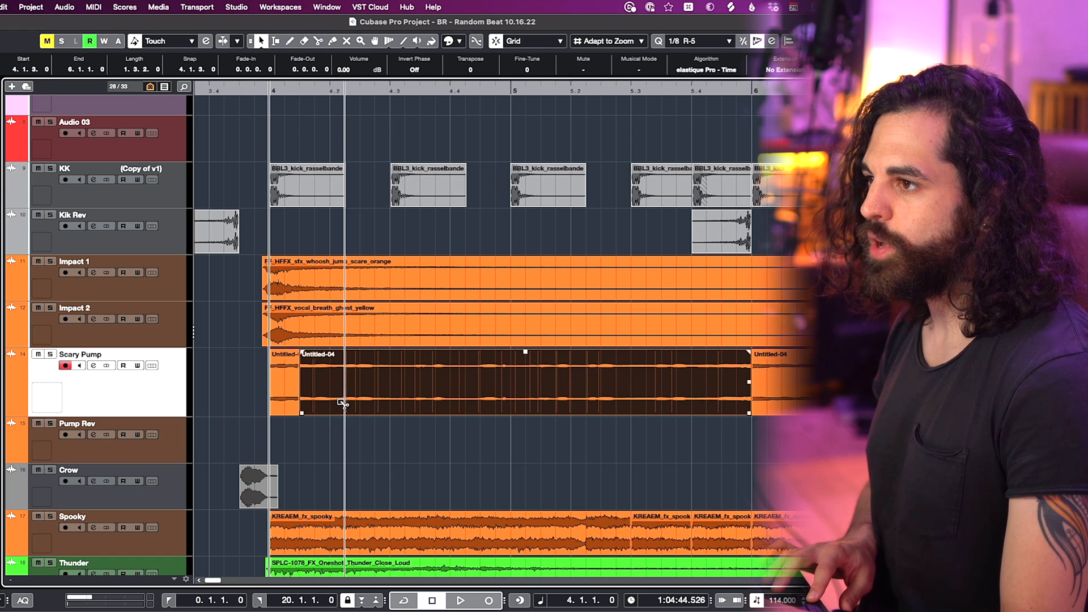
left_click(330, 402, "alt")
left_click(360, 402, "alt")
left_click(390, 400, "alt")
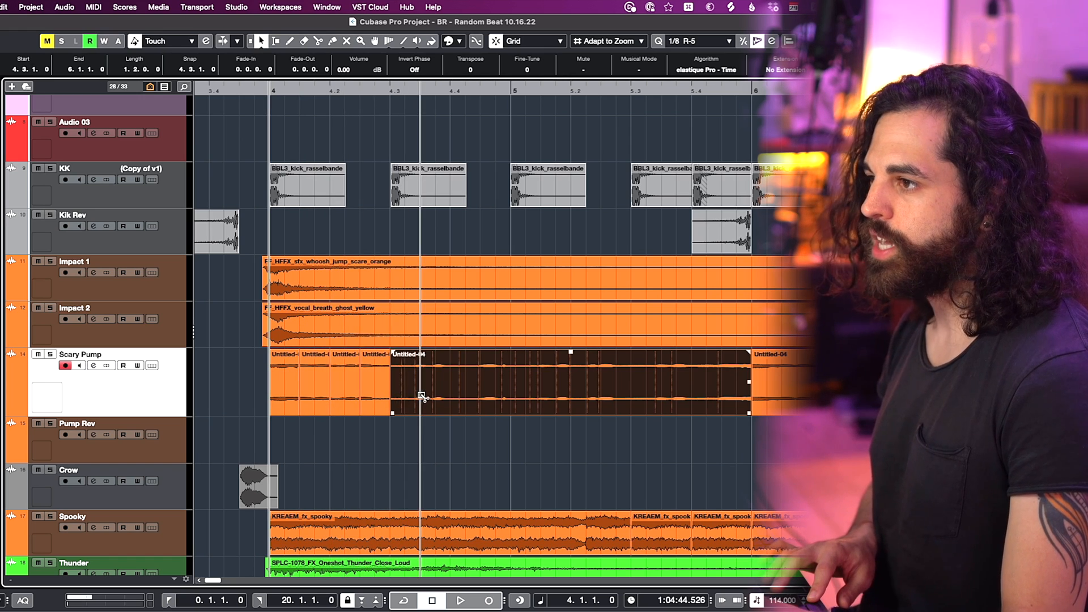
left_click(421, 396, "alt")
Undo the five eighth-note cuts in the Scary Pump event and deselect it.
key("super+z")
key("super+z")
key("super+z")
key("super+z")
key("super+z")
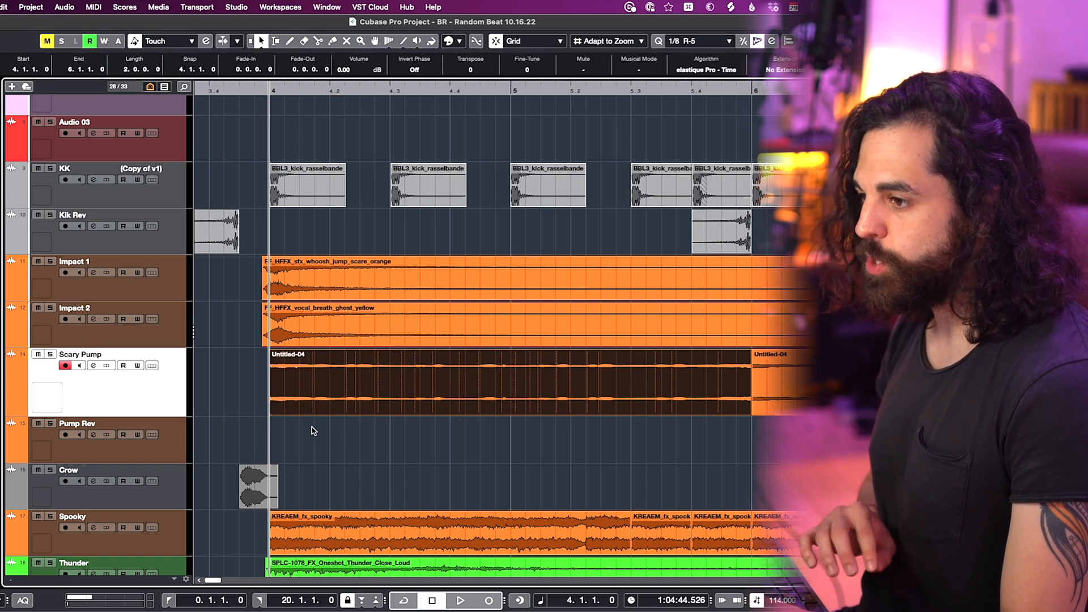
left_click(312, 428)
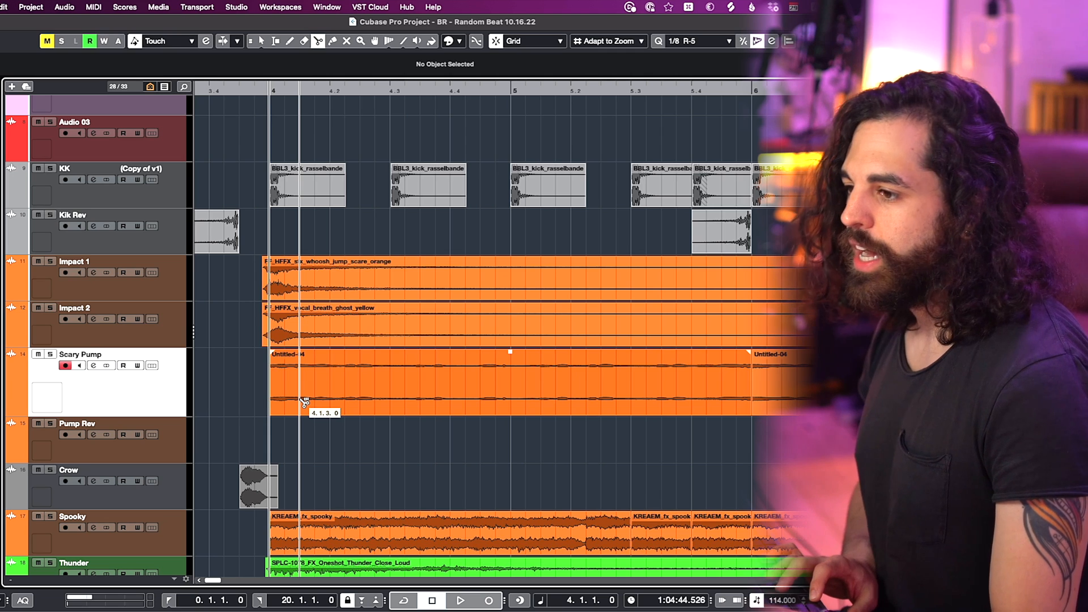
Try repeated equal splits of the bar 4 to 6 Scary Pump event from 4.1.3 and 4.1.2 with the Split tool, undoing each.
left_click(305, 402, "alt")
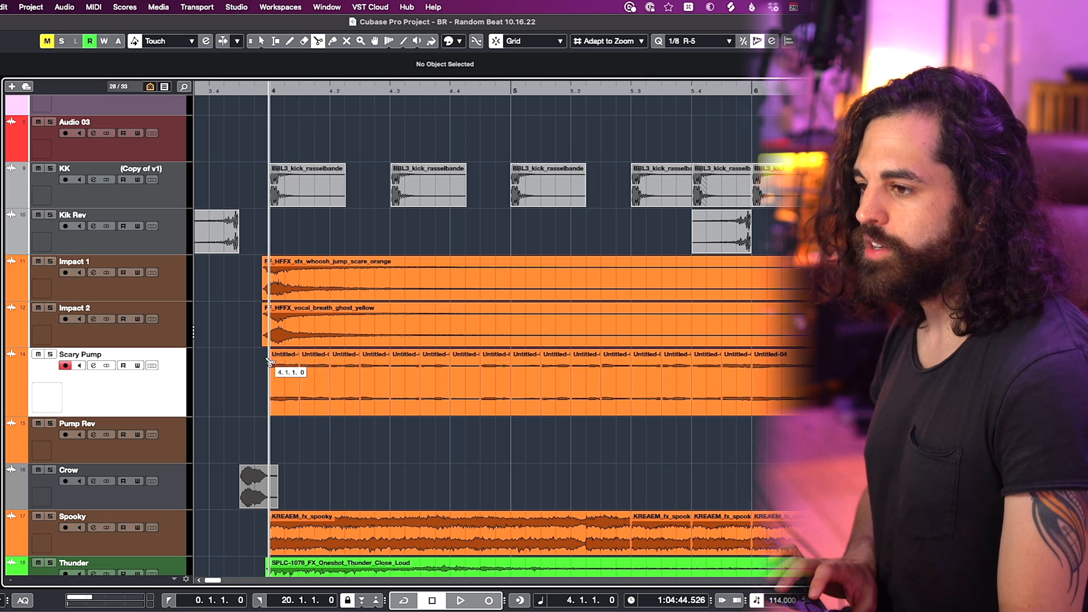
key("super+z")
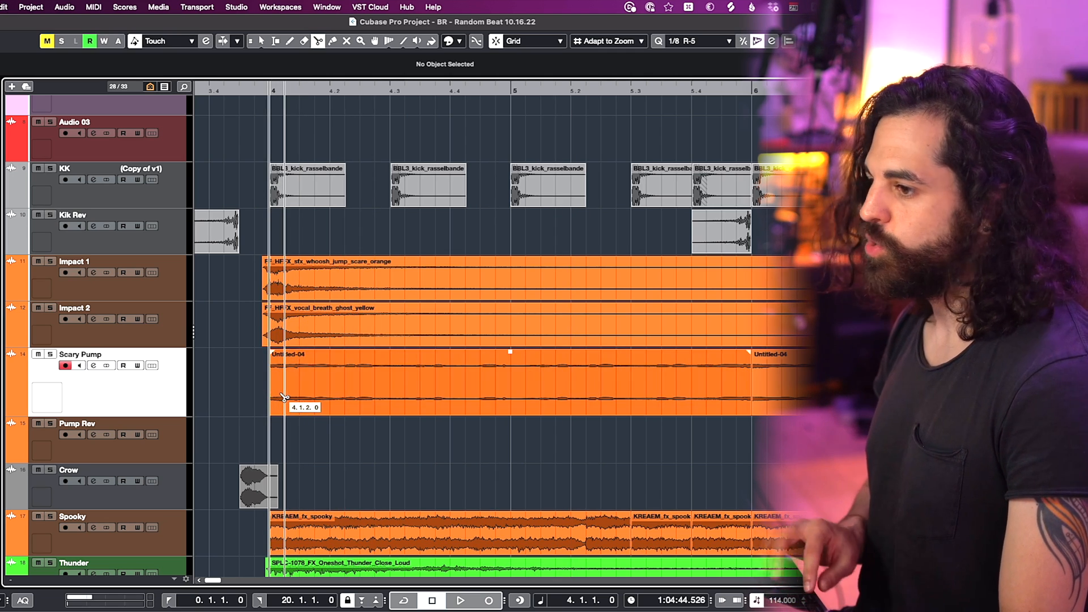
left_click(287, 397, "alt")
key("super+z")
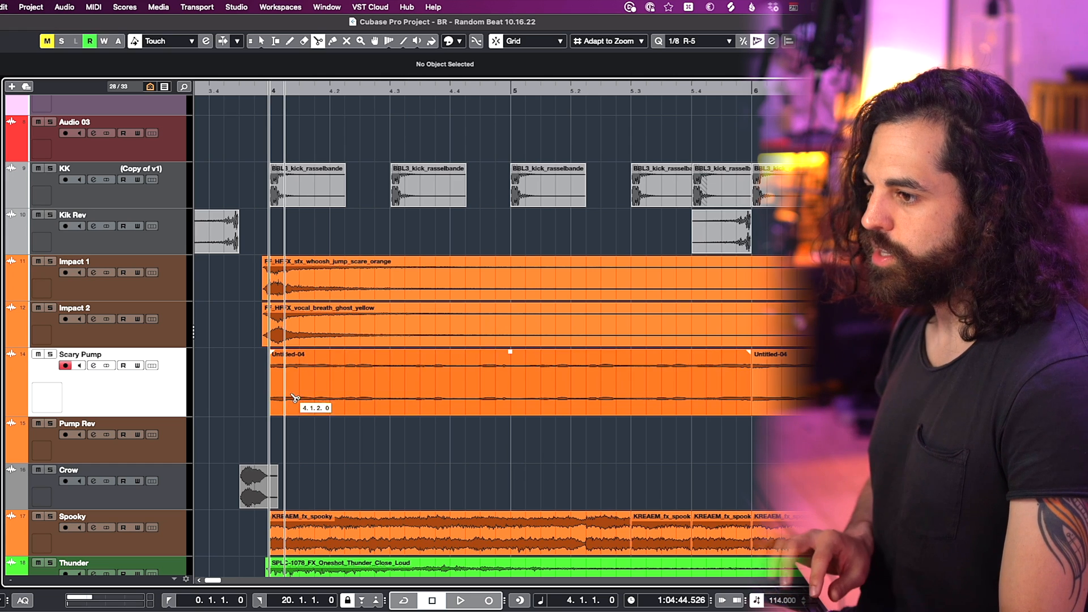
left_click(315, 398, "alt")
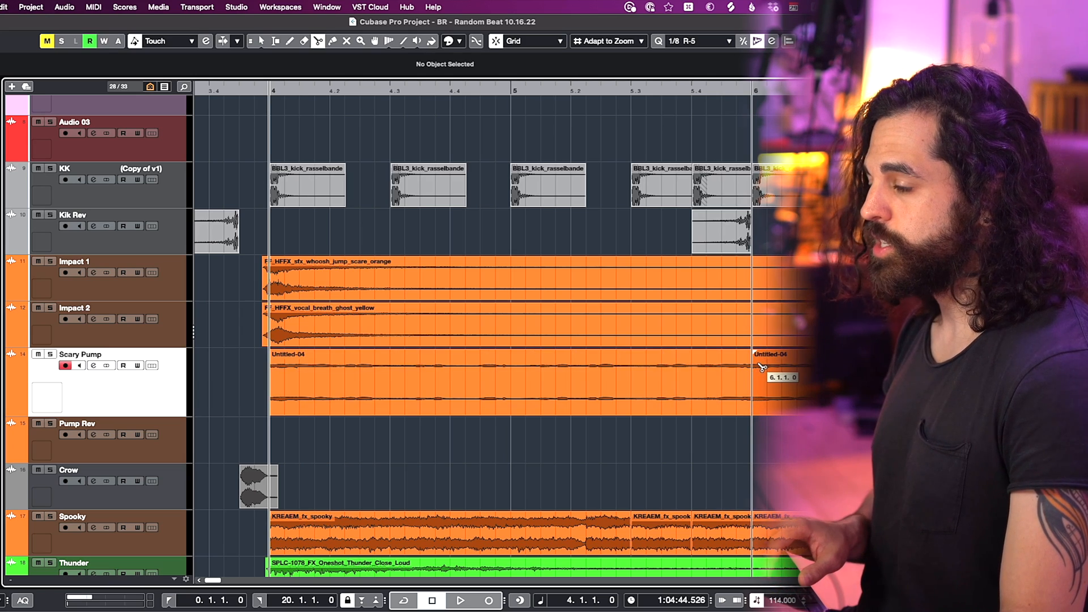
Undo the Scary Pump split at bar 6 and split the event at bar 12 instead.
key("g")
key("g")
key("g")
key("g")
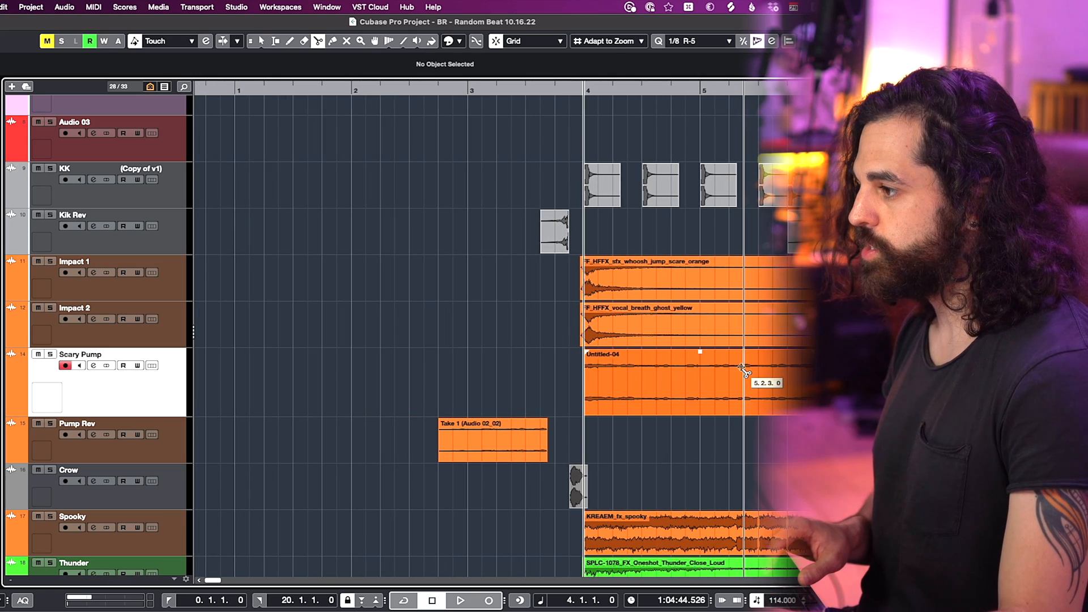
scroll(746, 372, "right", 10)
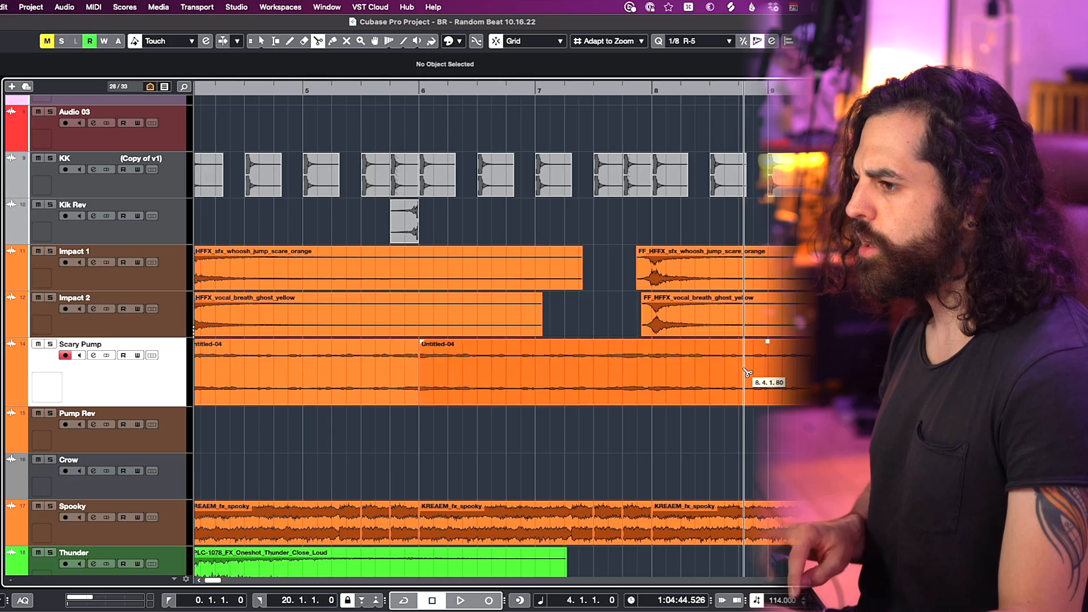
key("super+z")
key("g")
key("g")
key("g")
scroll(745, 371, "right", 8)
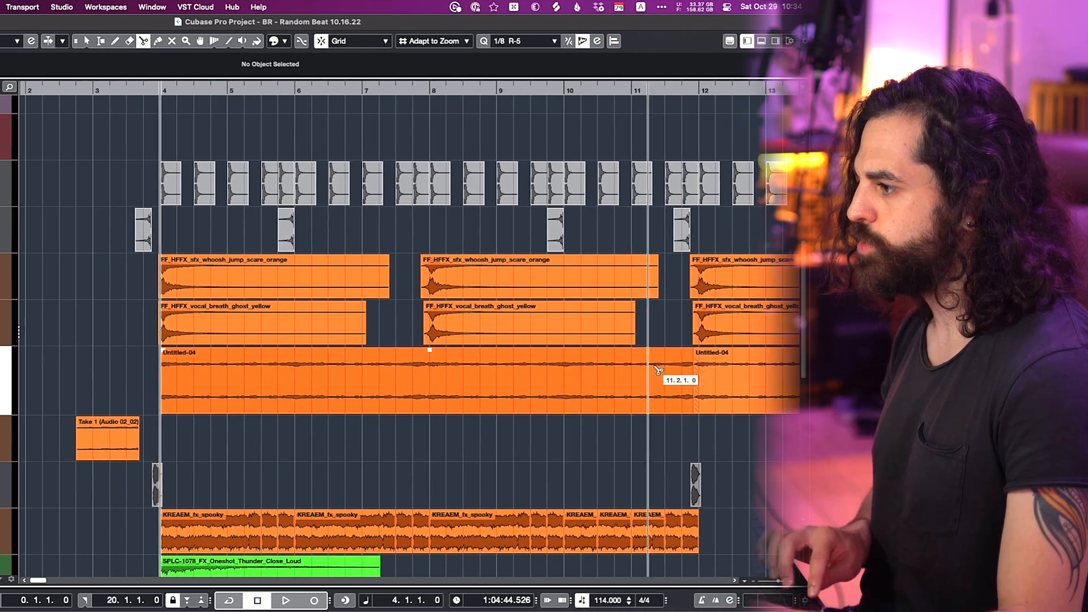
Divide the Scary Pump event between bars 4 and 12 into equal sixteenth-note pieces by repeat-splitting from 4.1.2.
key("h")
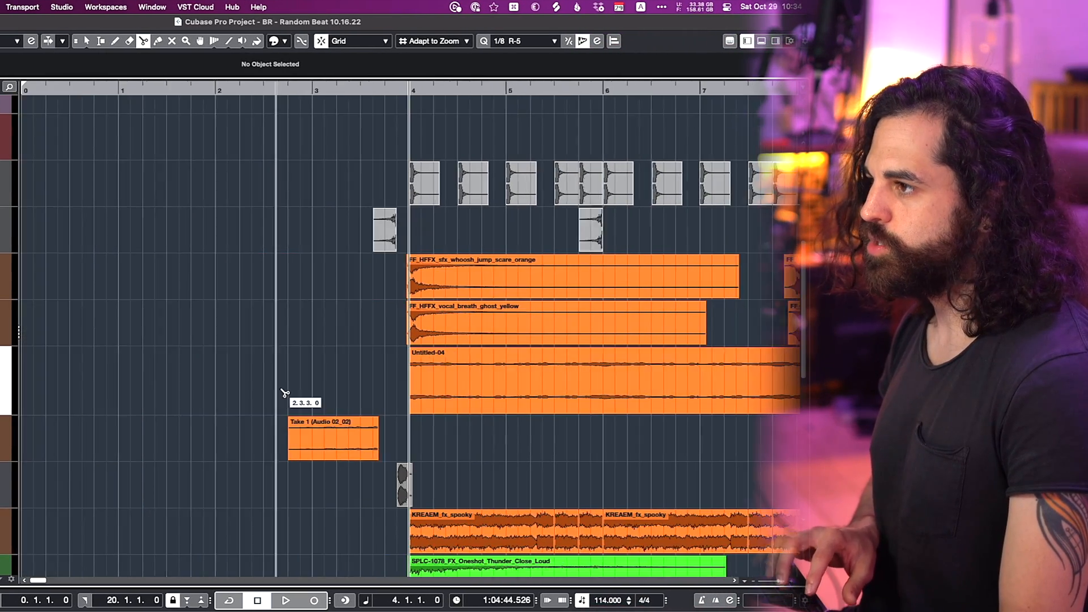
key("h")
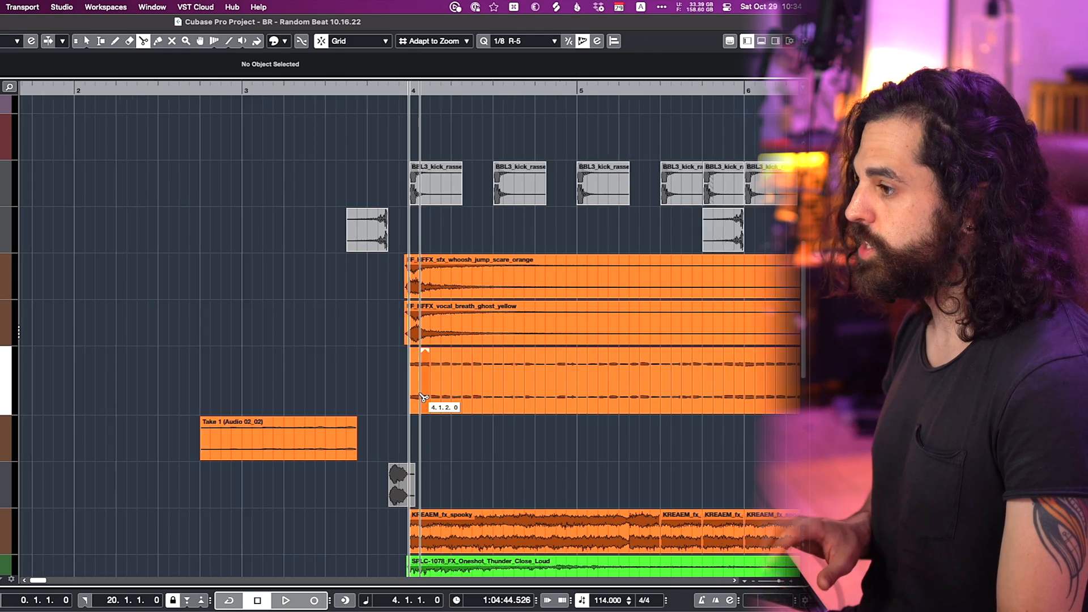
key("g")
key("g")
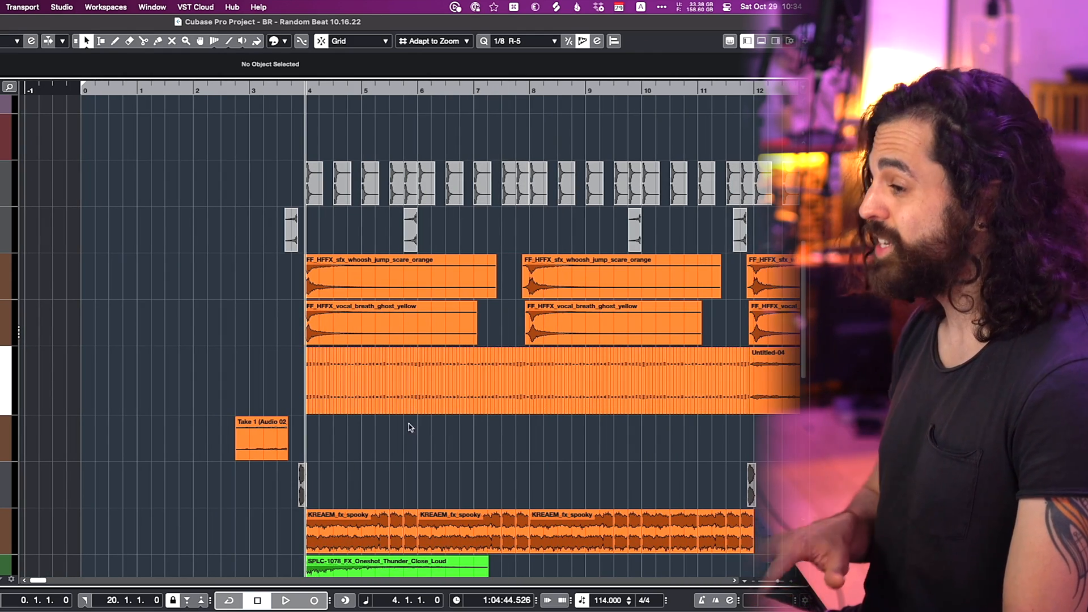
Examine the evenly spaced Scary Pump pieces up close around bar 4.
key("h")
key("h")
key("h")
key("h")
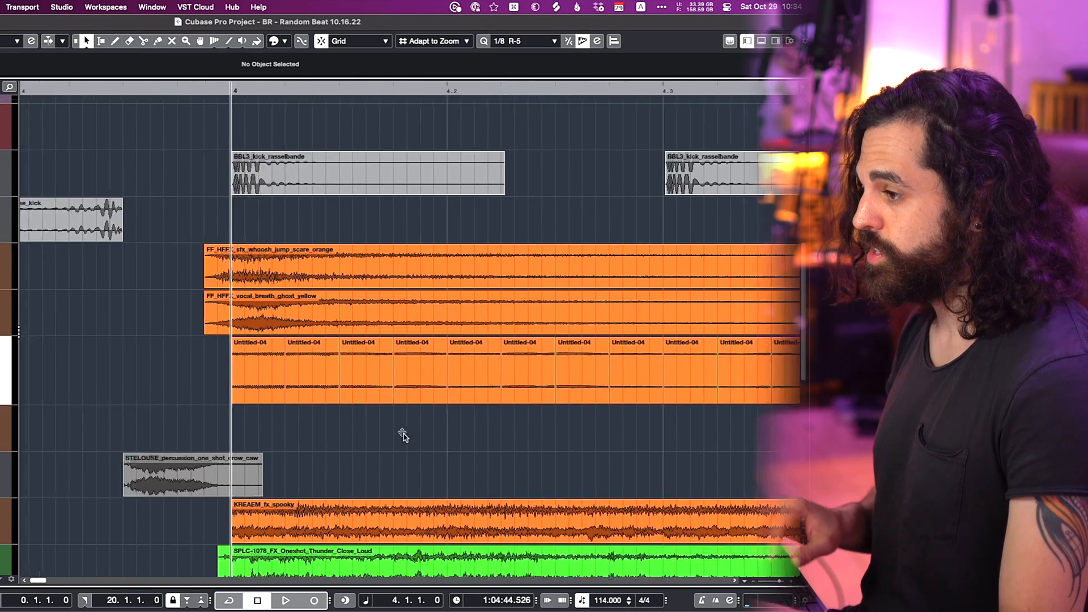
key("g")
key("g")
key("g")
key("g")
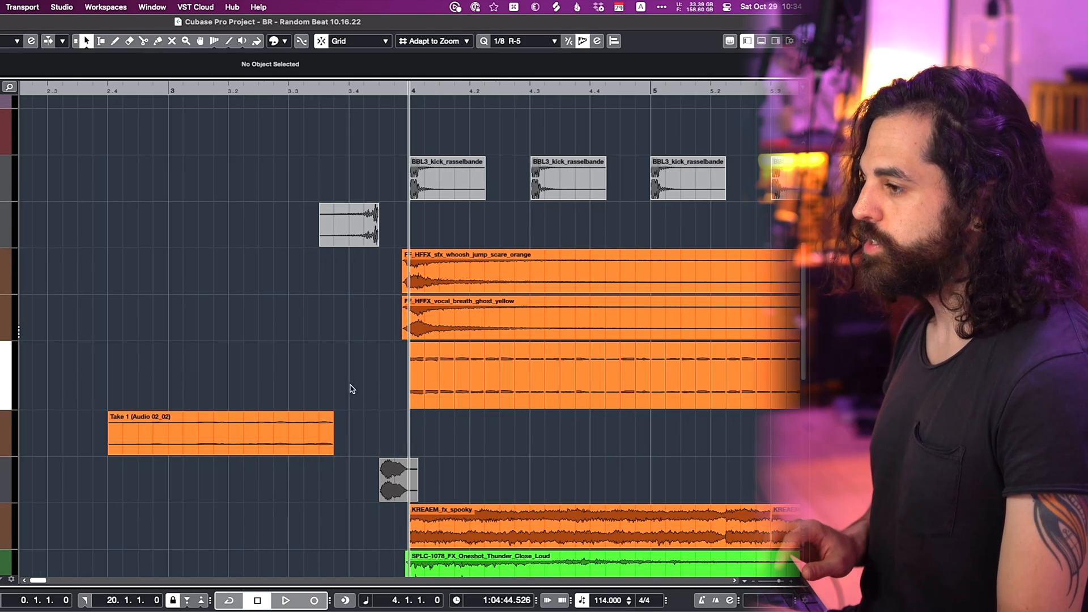
Select the sliced Scary Pump pieces, give them all full-length fade-outs, and shorten each one to leave gaps between them.
left_click_drag(422, 384, 761, 379)
left_click_drag(519, 378, 573, 354)
key("h")
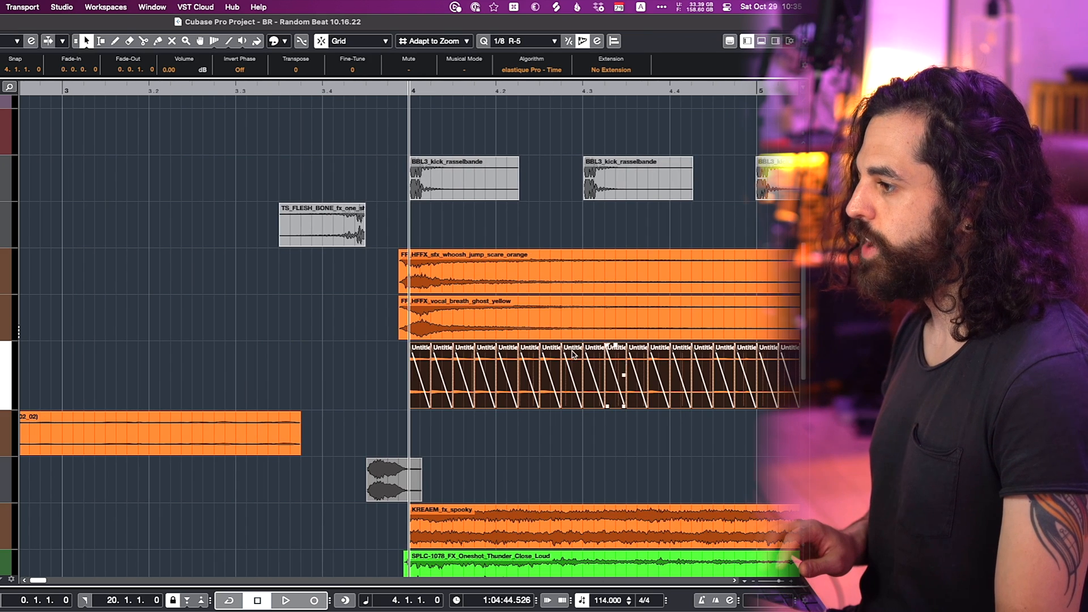
left_click_drag(623, 406, 615, 405)
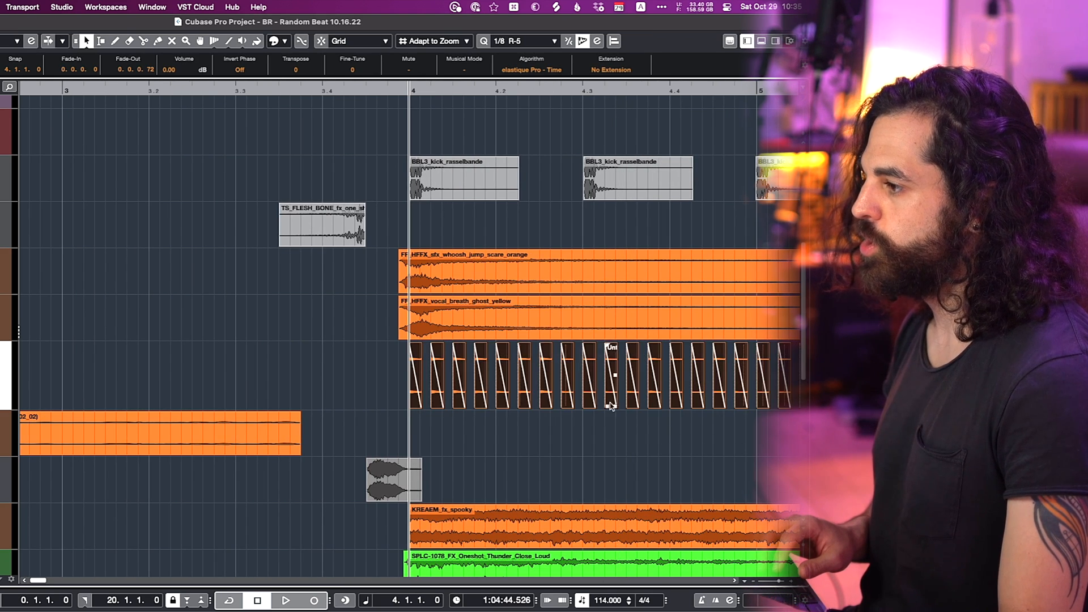
left_click(512, 421)
scroll(461, 394, "right", 5)
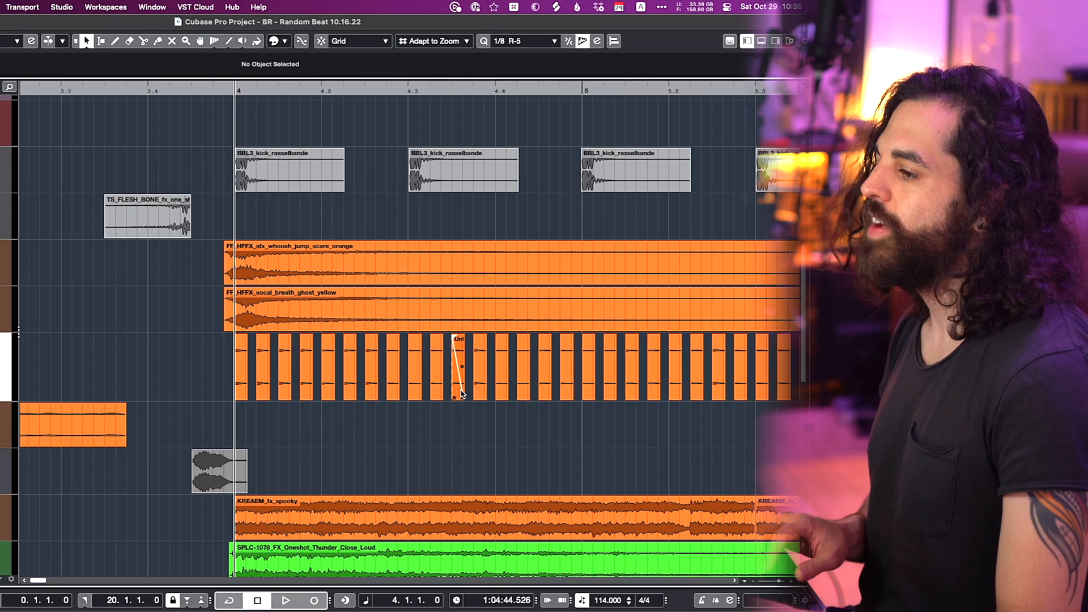
Undo the shortening, fade-outs, splits and start trim of the Scary Pump event, and return to Object Selection.
key("super+z")
key("super+z")
key("super+z")
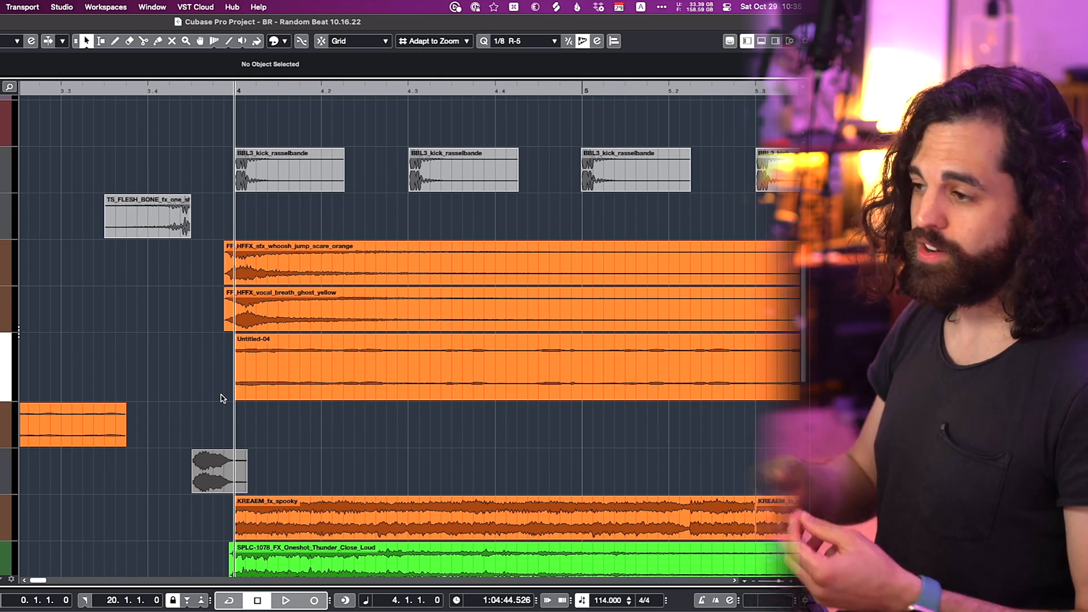
key("3")
key("1")
key("super+z")
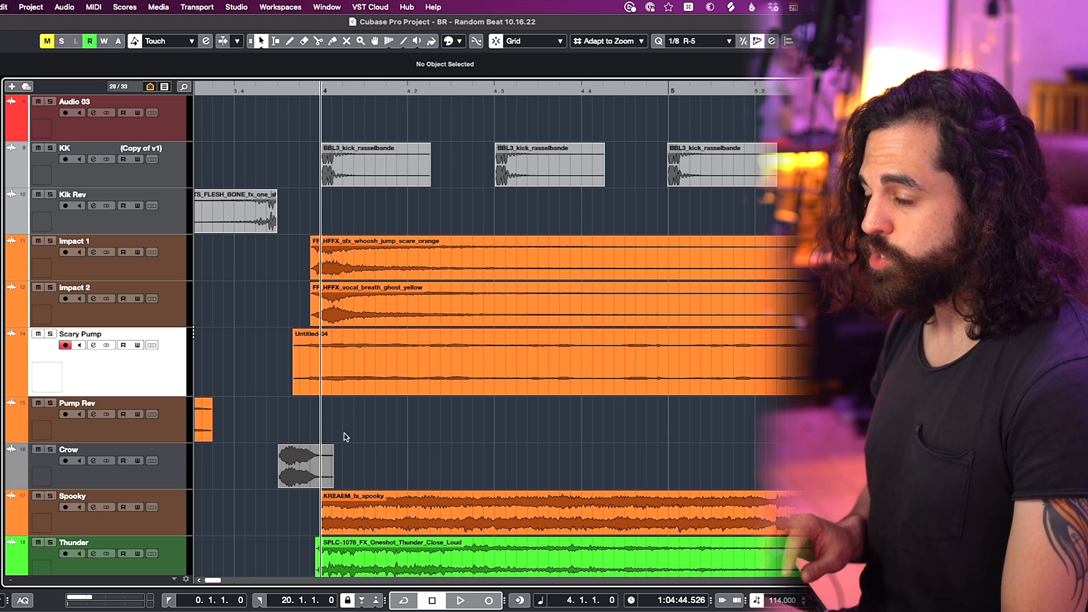
Open the Beat track's MIDI part starting at bar 4 in the Key Editor.
scroll(351, 437, "up", 6)
key("g")
left_click(330, 309)
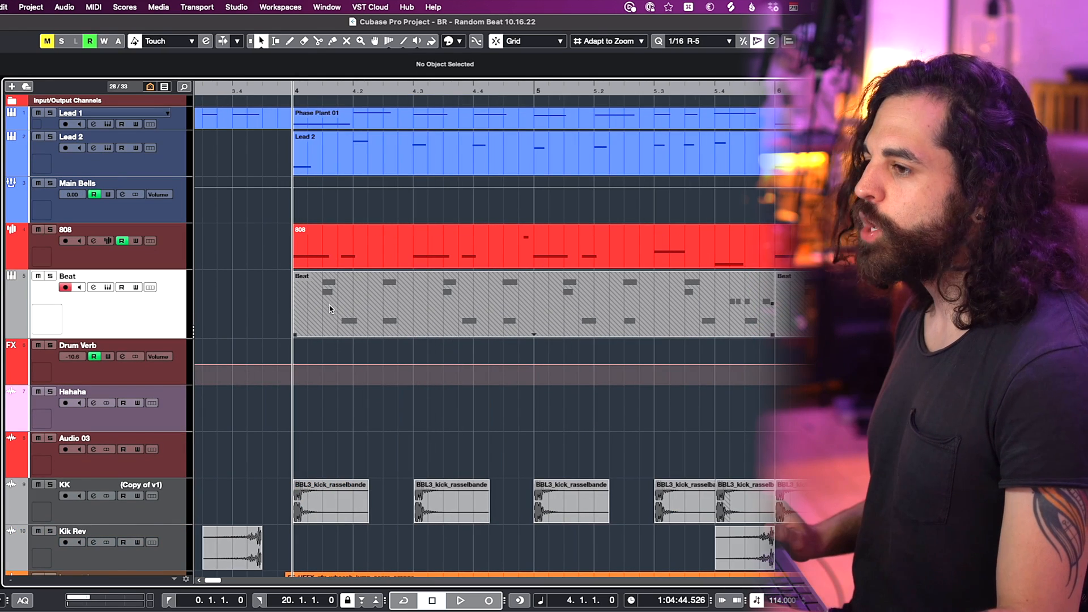
left_click(422, 328)
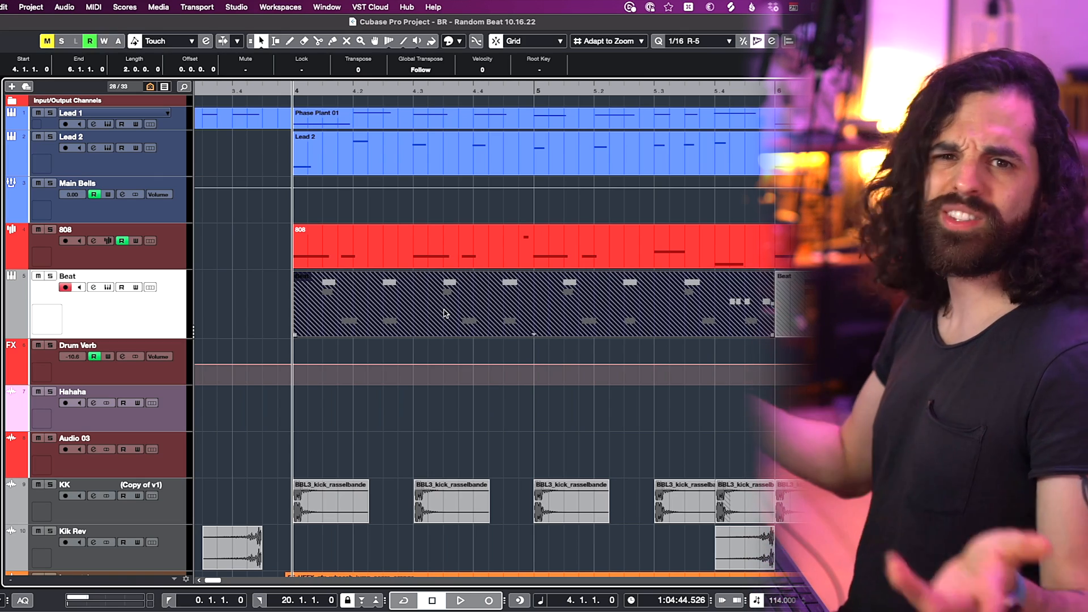
double_click(434, 297)
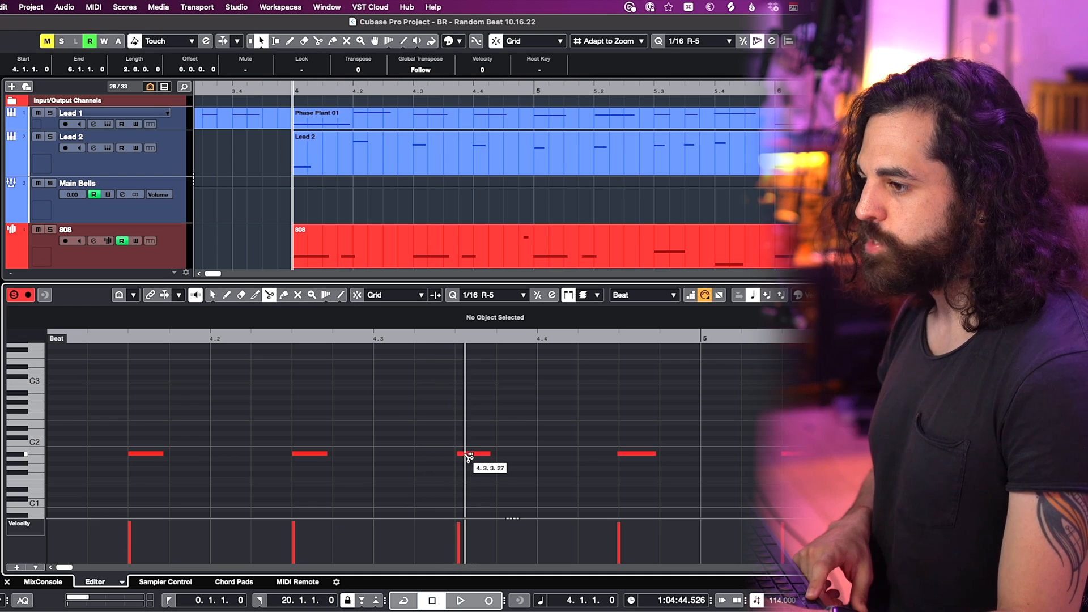
Repeat-split the Beat note at 4.3.3 into equal slices, first from 4.3.3.27 and then at a shorter interval, playing back each version.
left_click(470, 455, "alt")
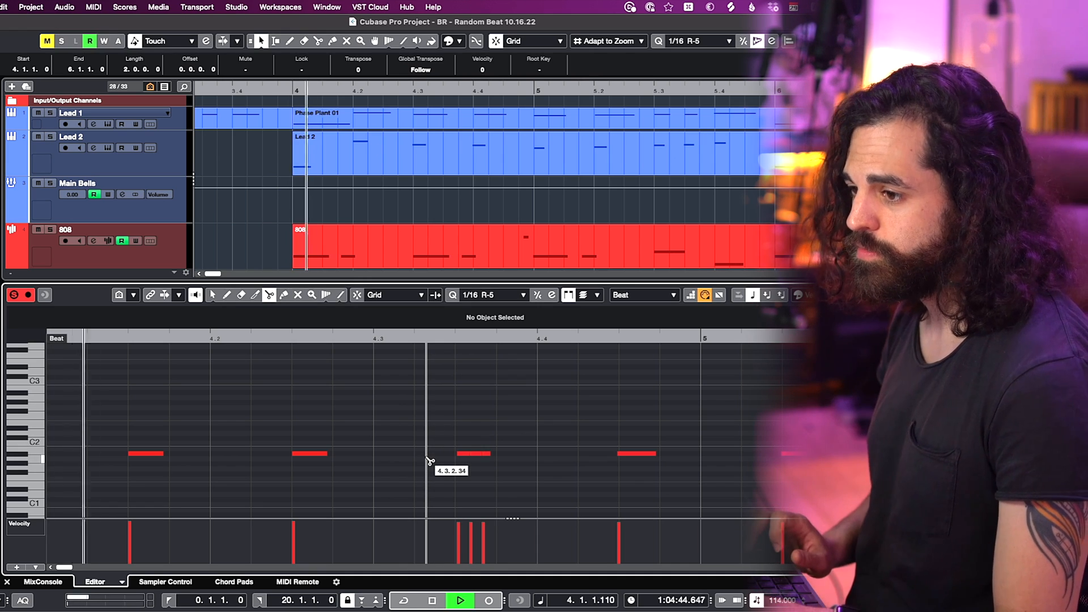
key("space")
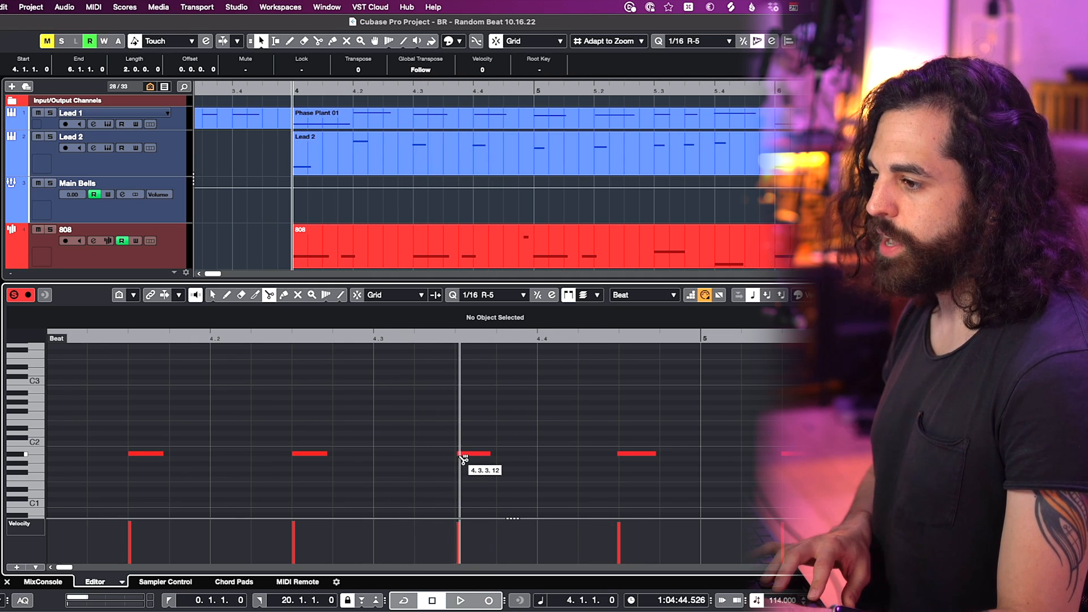
key("space")
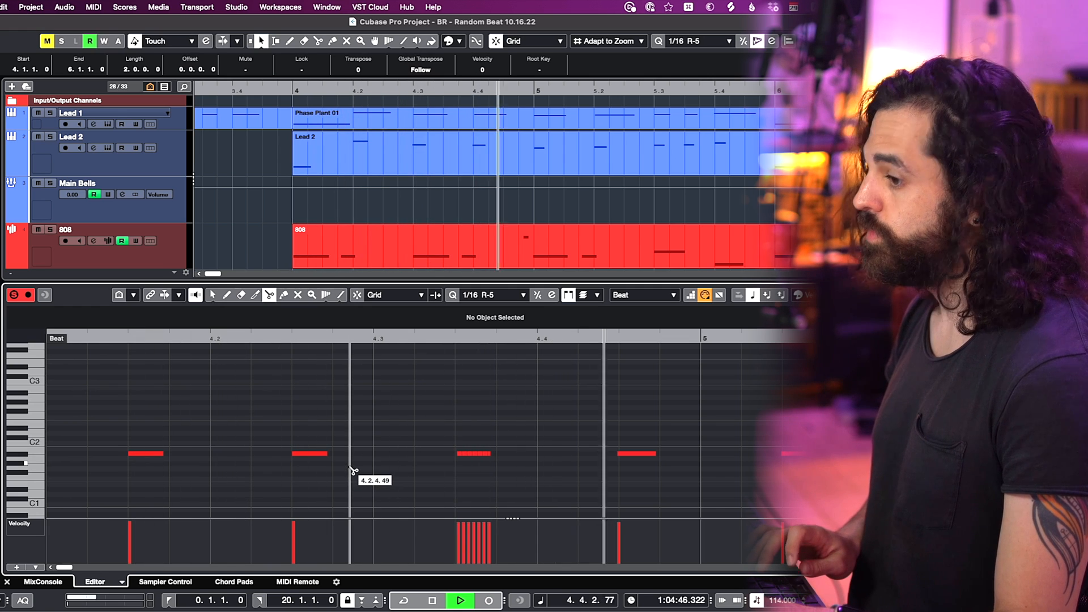
key("space")
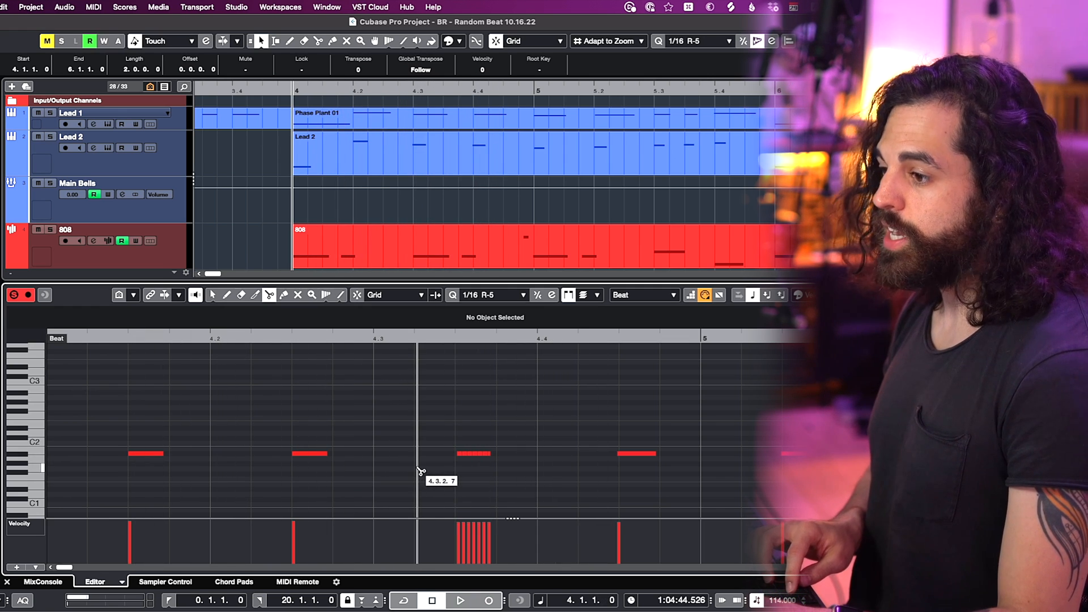
Slice the Beat note at 4.3.3 evenly from about 4.3.3.9, undo it, and slice the note into even finer equal pieces.
key("h")
key("h")
key("h")
key("h")
key("h")
key("h")
scroll(417, 469, "right", 10)
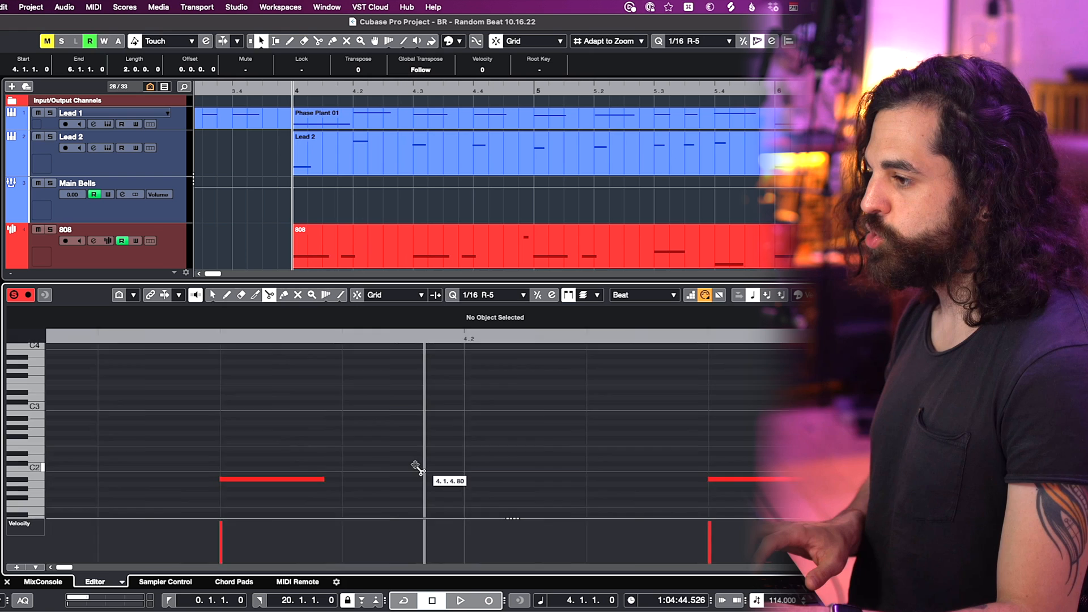
scroll(419, 470, "left", 2)
scroll(419, 469, "right", 8)
scroll(419, 469, "down", 2)
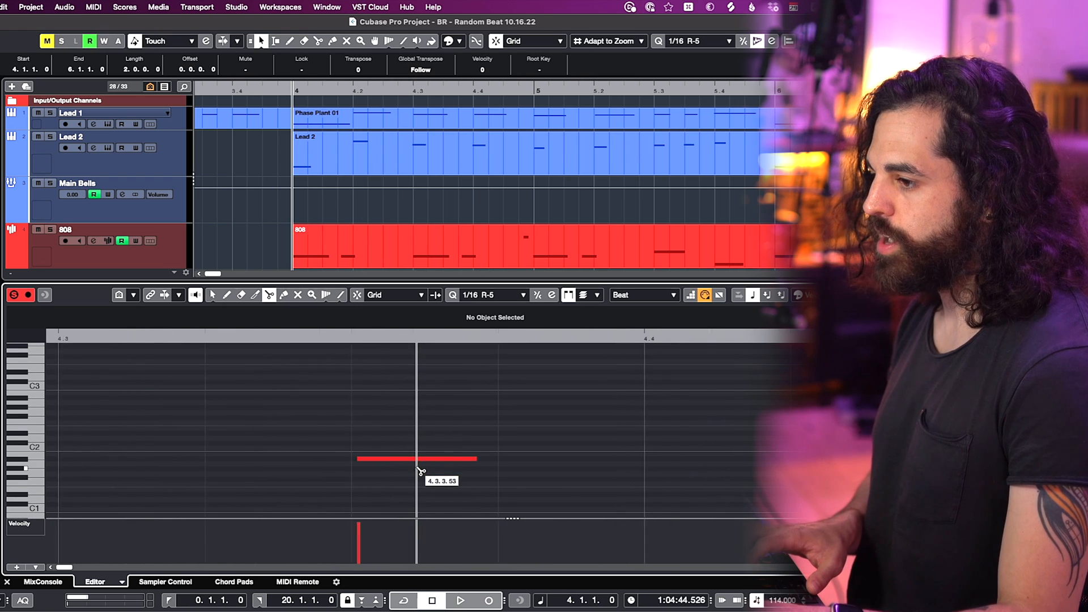
left_click(299, 460, "alt")
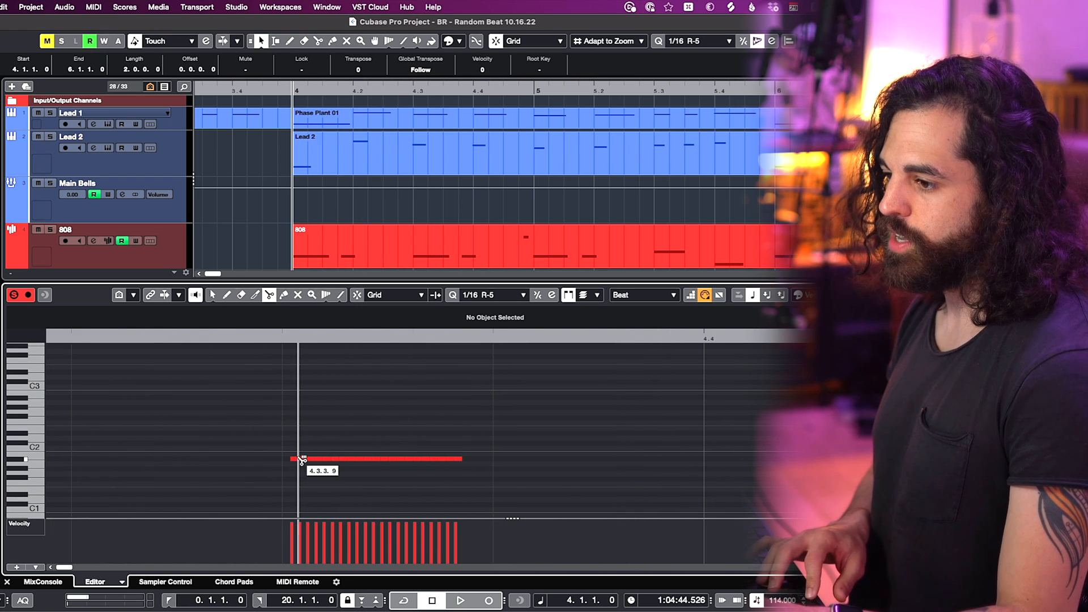
key("ctrl+z")
left_click(295, 460, "alt")
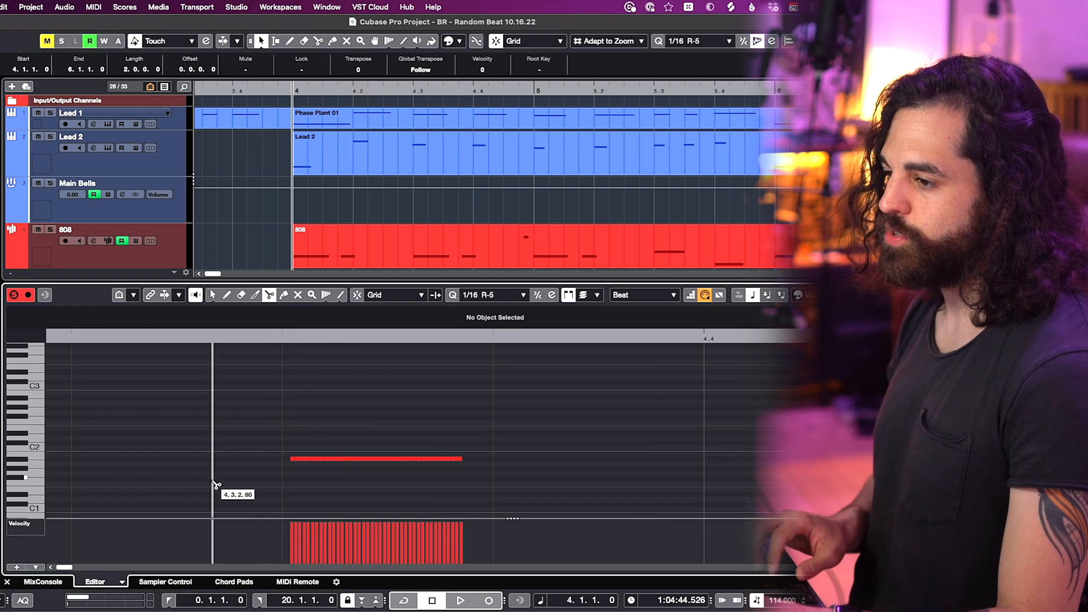
Return to Object Selection and play back the Beat part from bar 4 through the finely sliced note at 4.3.3.
key("1")
key("g")
key("g")
key("g")
key("g")
key("g")
key("g")
key("g")
key("g")
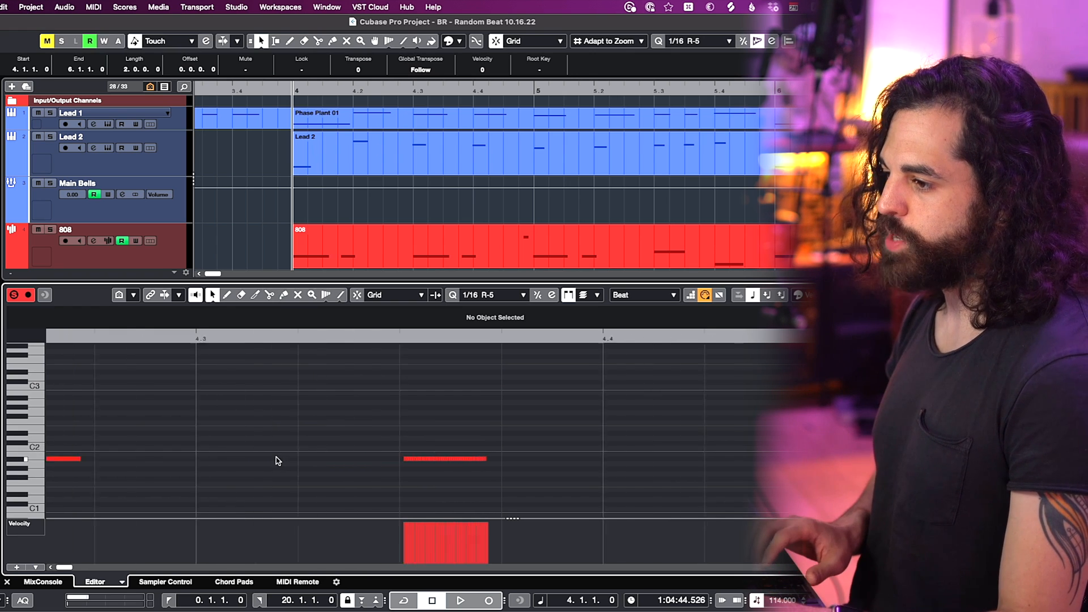
scroll(276, 460, "right", 1)
scroll(276, 460, "up", 1)
key("g")
key("g")
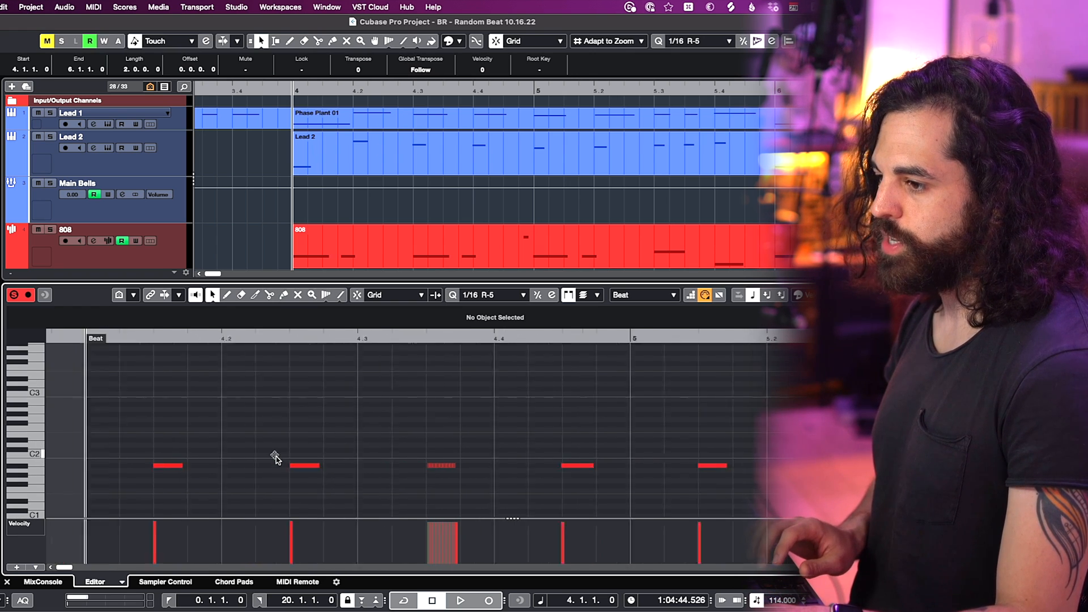
key("space")
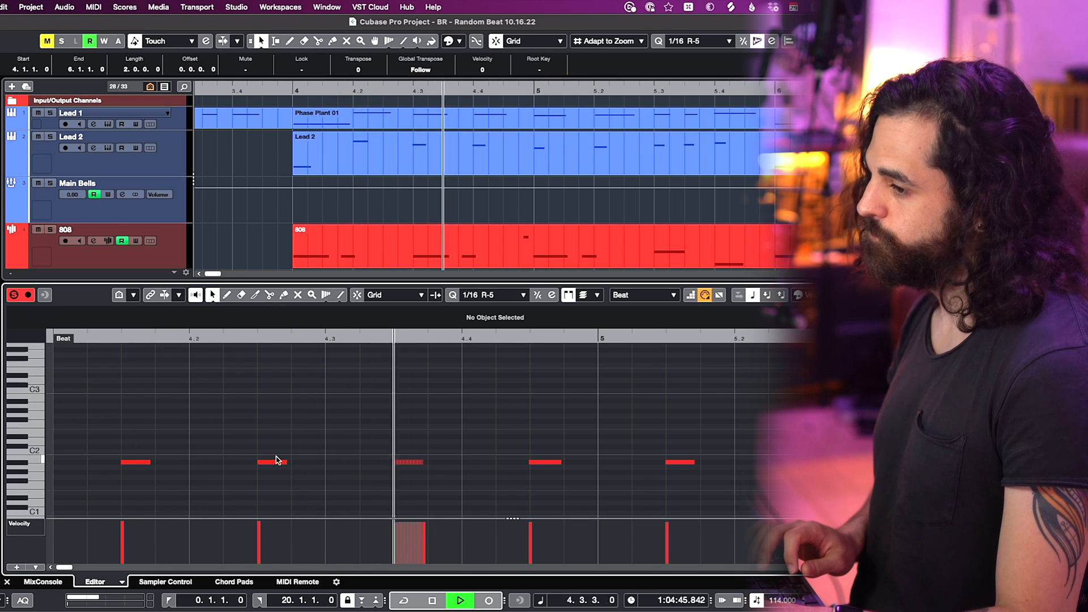
key("space")
Split the Beat note at 4.2.3 into three roughly equal pieces with the Split tool.
key("h")
key("h")
key("g")
key("g")
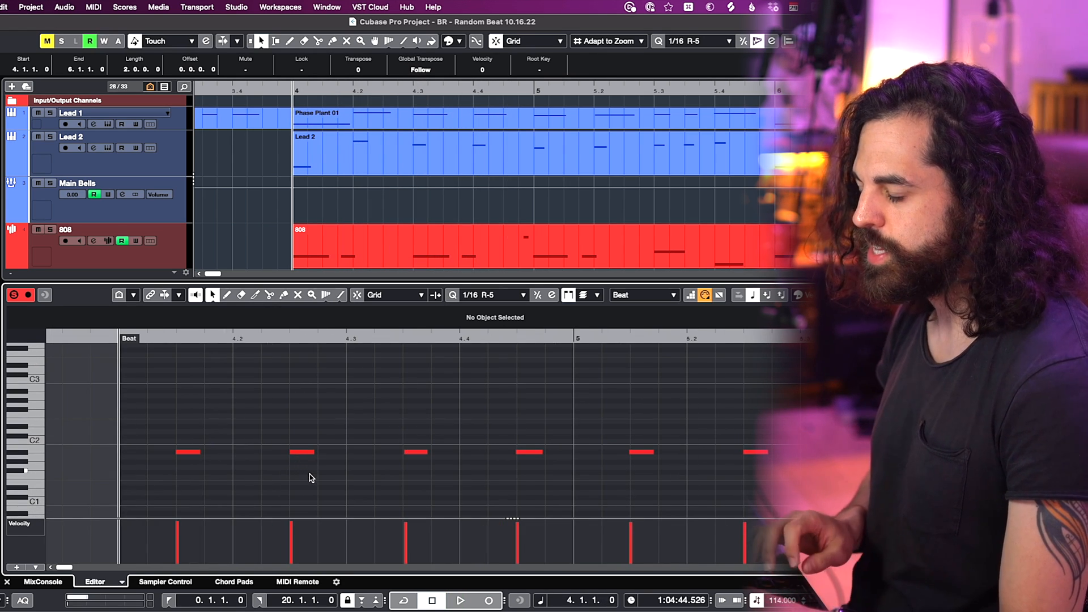
key("3")
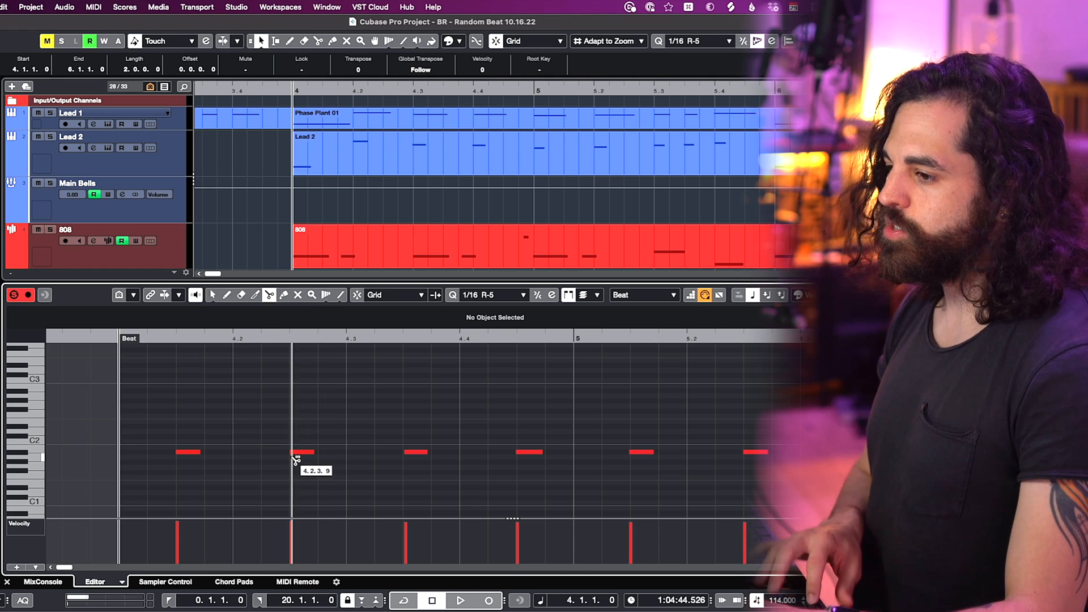
left_click(299, 452)
left_click(308, 452)
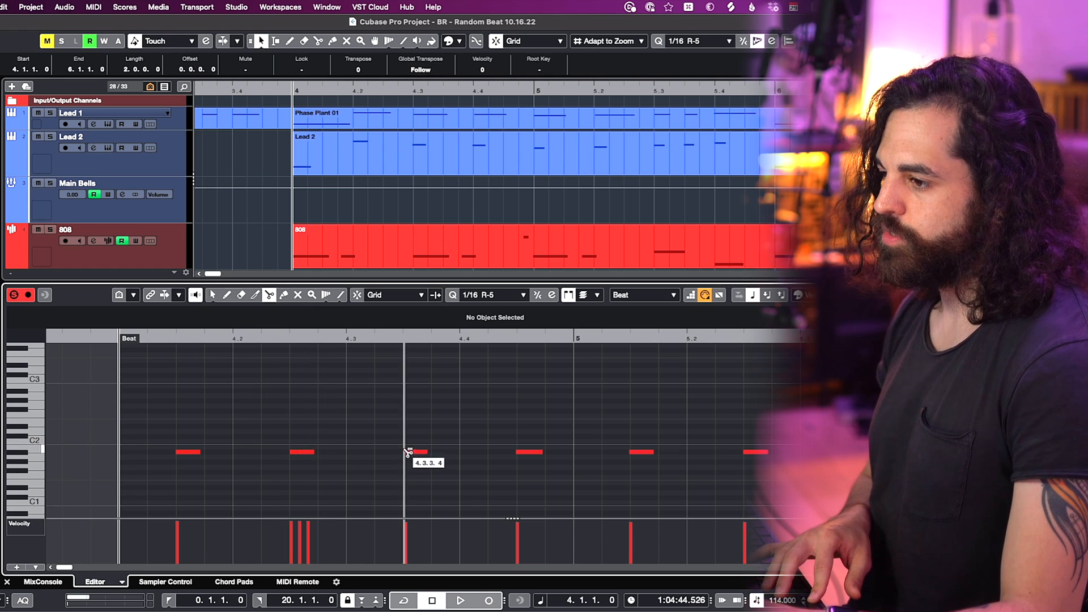
Repeat-split the Beat notes at 4.3.3, 4.4.3 and 5.1.3 into equal slices of different lengths, redoing 4.3.3 with six slices.
left_click(414, 452, "alt")
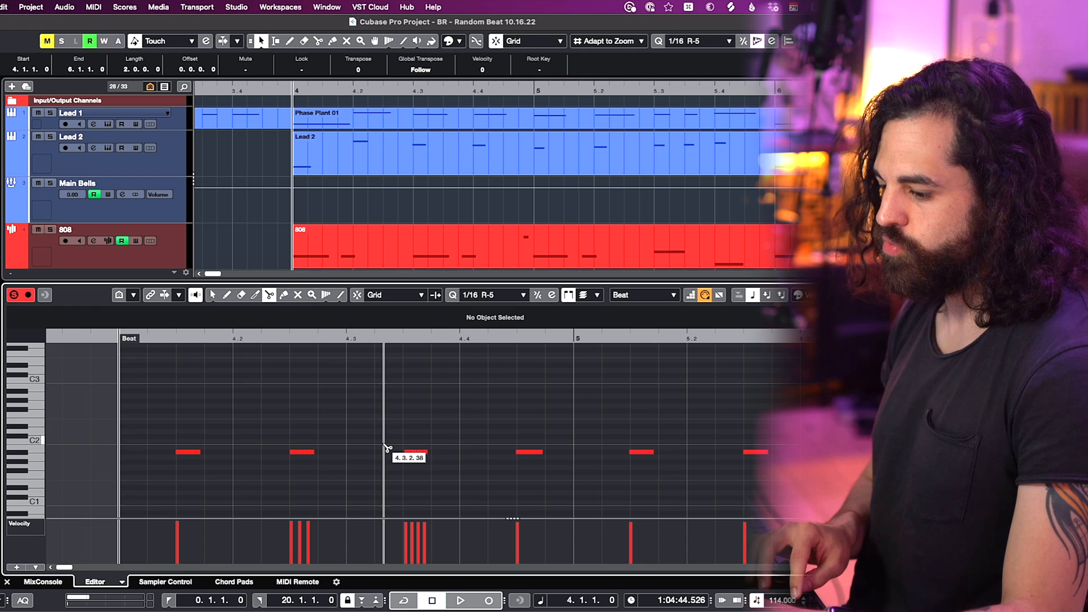
key("ctrl+z")
scroll(391, 448, "right", 4)
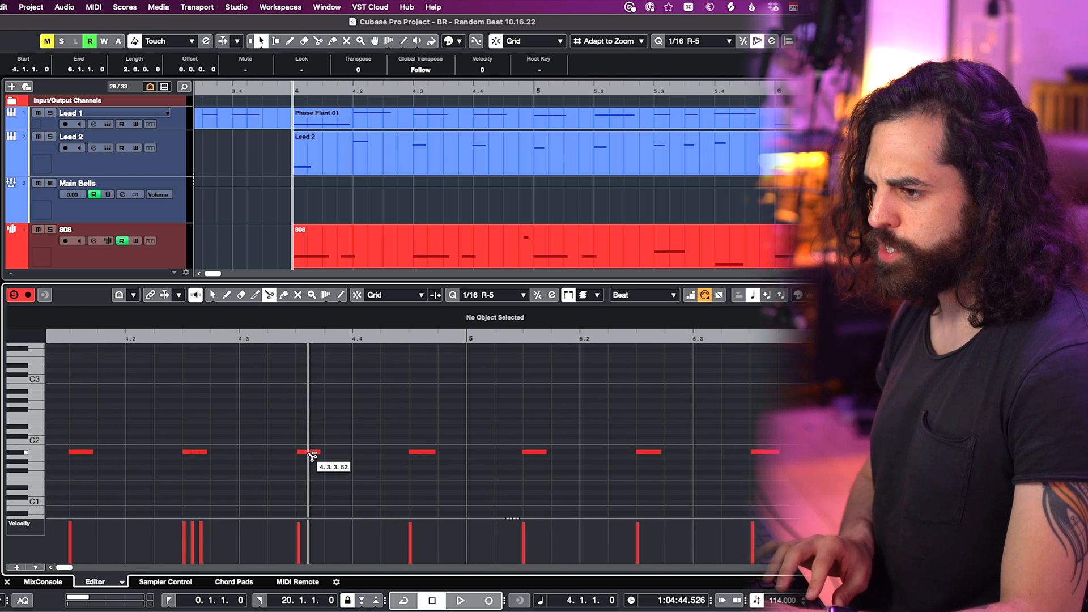
left_click(306, 452, "alt")
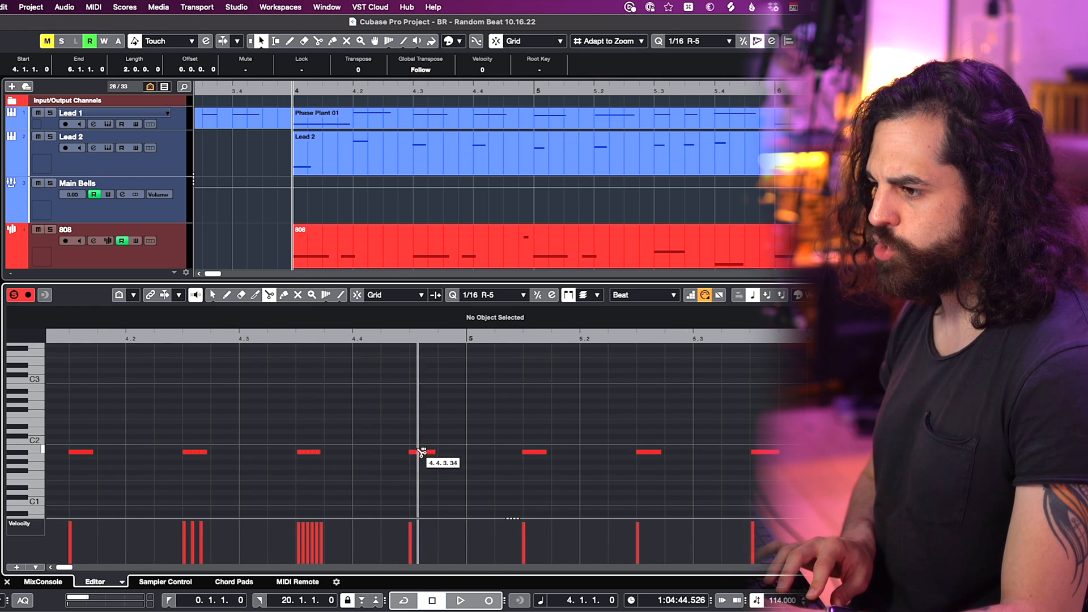
left_click(525, 452, "alt")
Return to Object Selection and play back the split Beat notes from bar 4.
key("1")
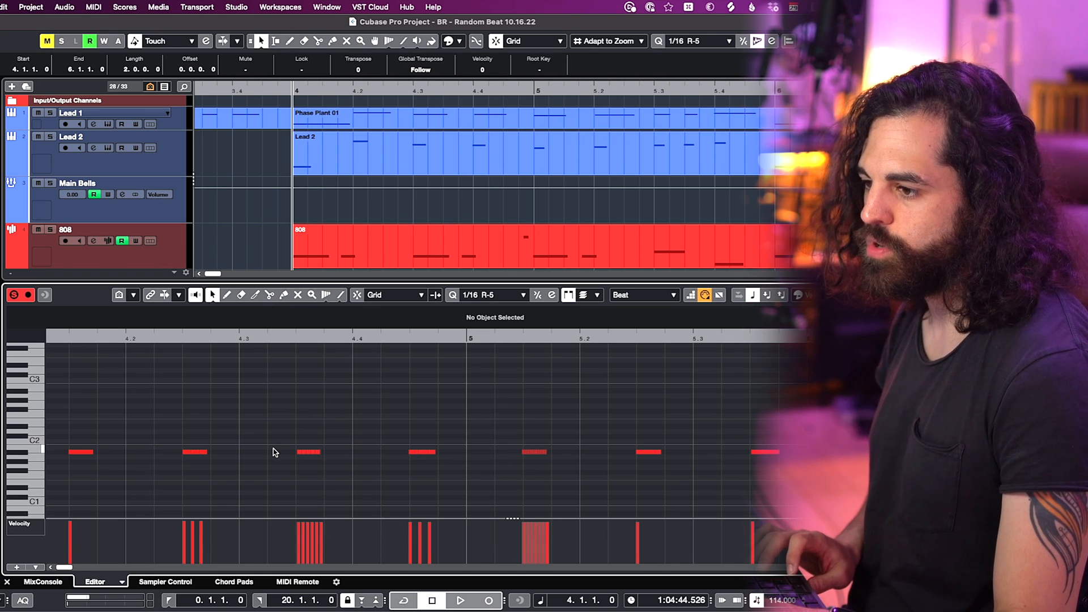
key("space")
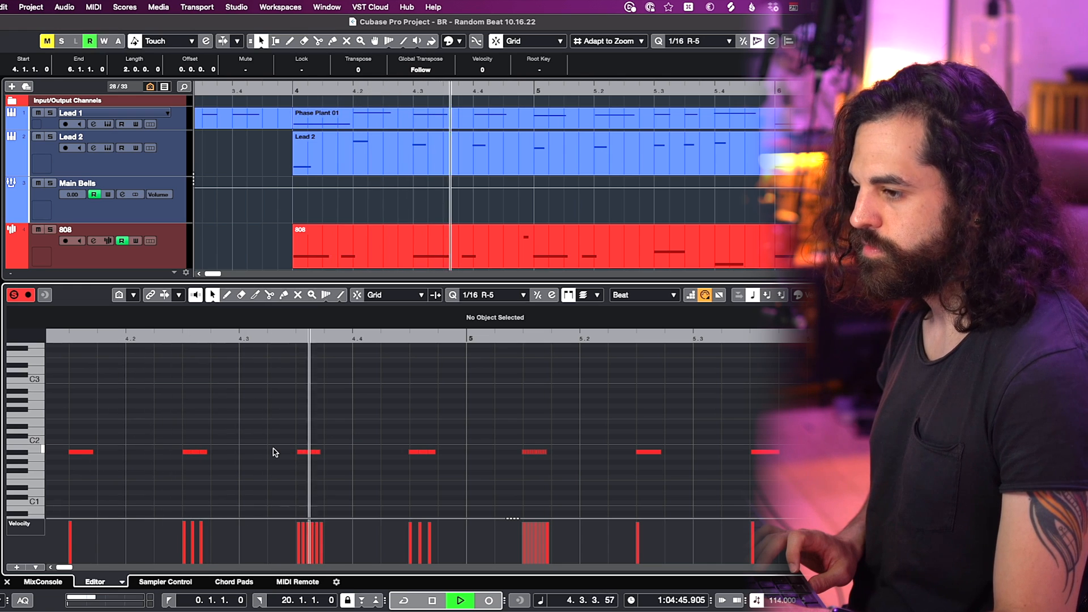
key("space")
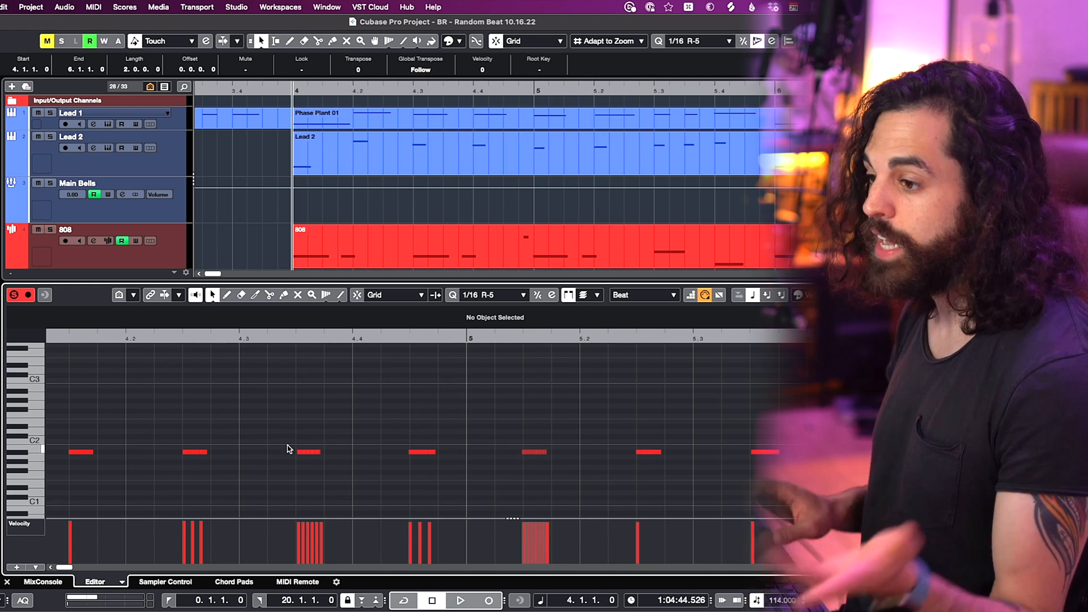
key("g")
key("g")
key("g")
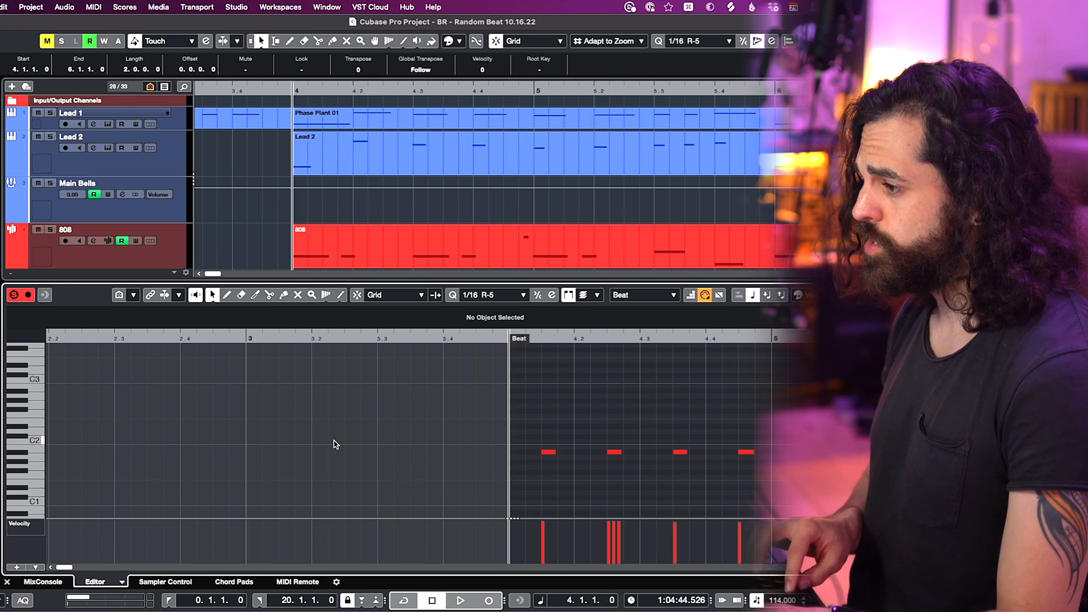
scroll(334, 444, "right", 10)
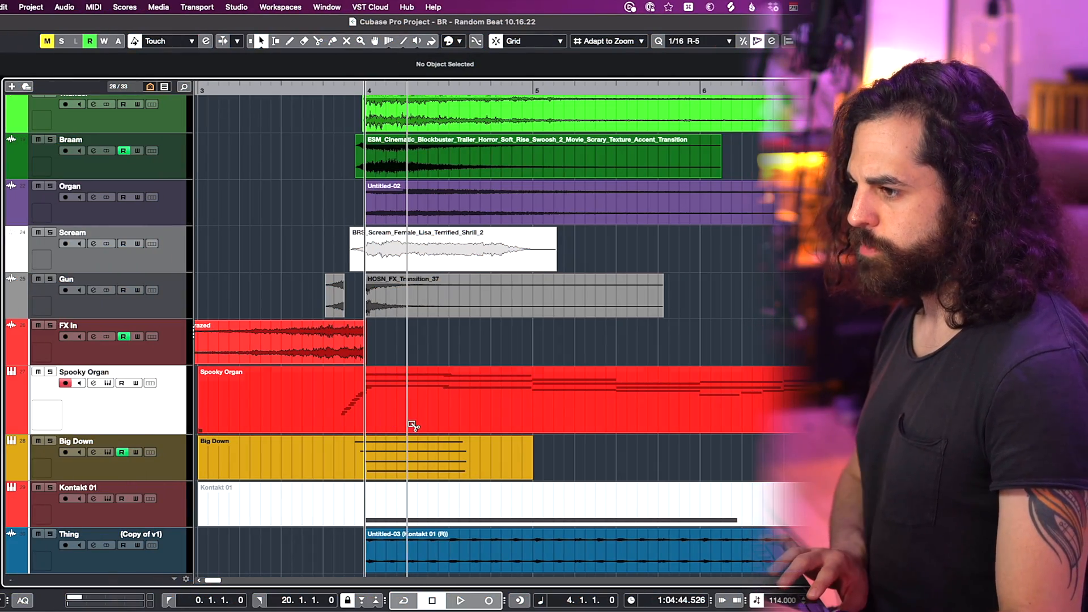
Split the Spooky Organ part at 4.2, 4.3, 5.1.3 and 5.3.3 without selecting it, and undo the splits.
left_click(408, 425)
left_click(450, 420)
left_click(555, 420)
left_click(637, 405)
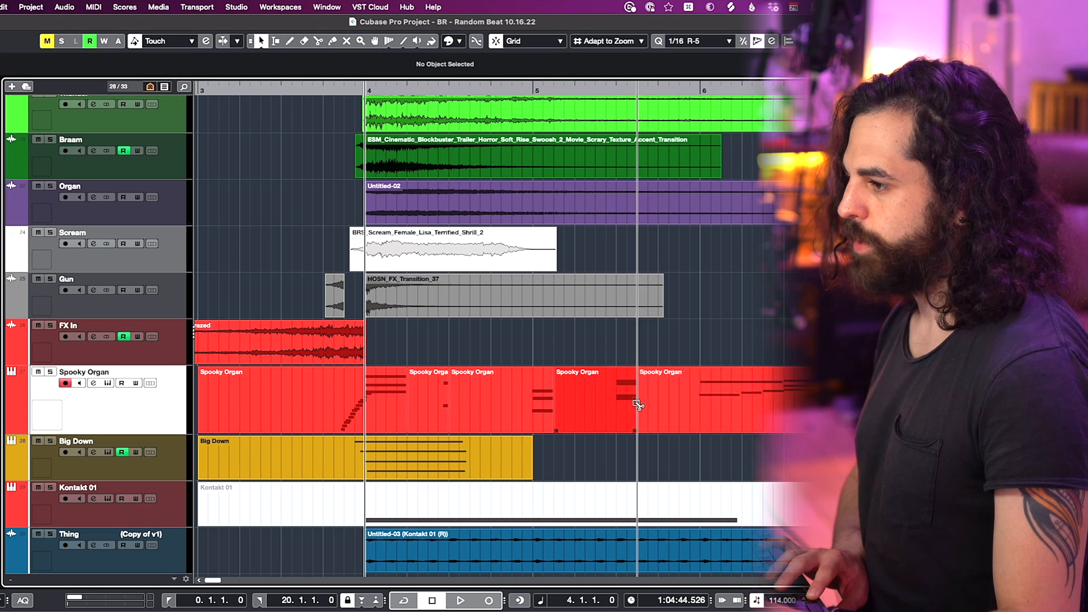
key("super+z")
key("super+z")
key("super+z")
key("super+z")
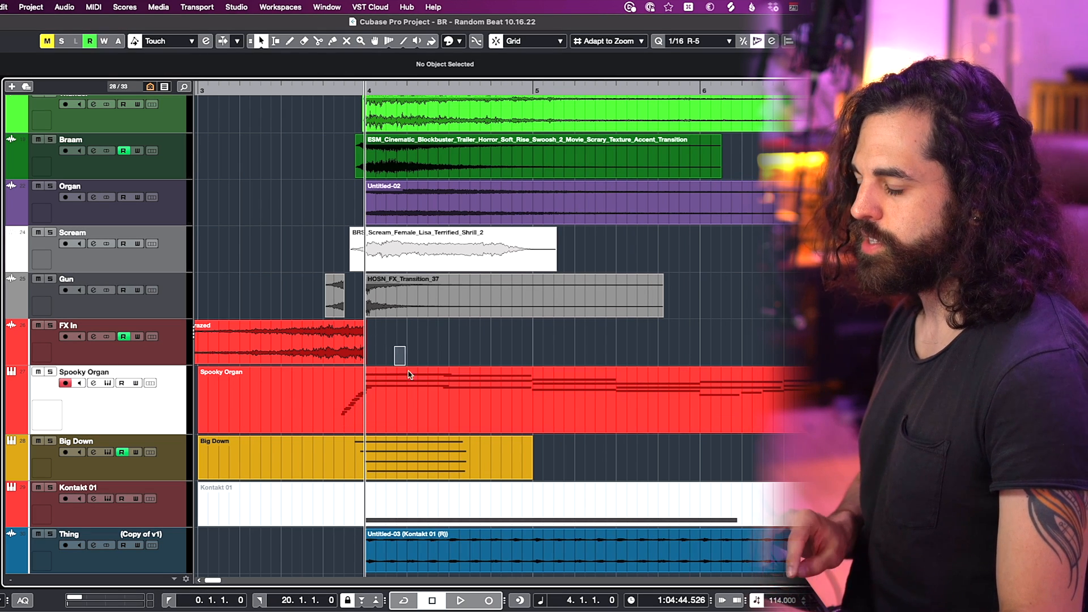
Select the Spooky Organ and Big Down parts, split both together at two points in bar 4, and undo the splits.
left_click_drag(410, 374, 421, 488)
left_click_drag(401, 351, 409, 456)
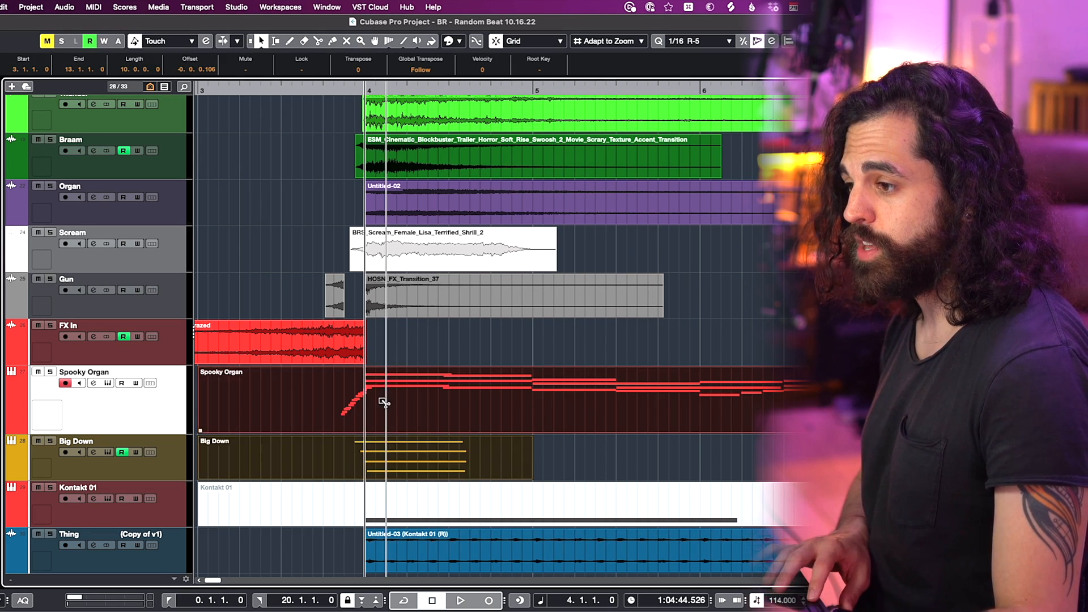
left_click(384, 400, "alt")
left_click(439, 409, "alt")
key("super+z")
key("super+z")
Add the HOSN_FX_Transition_37 event to the selection, split all selected events together at five points from 4.2 onward, and undo the splits.
left_click(417, 292)
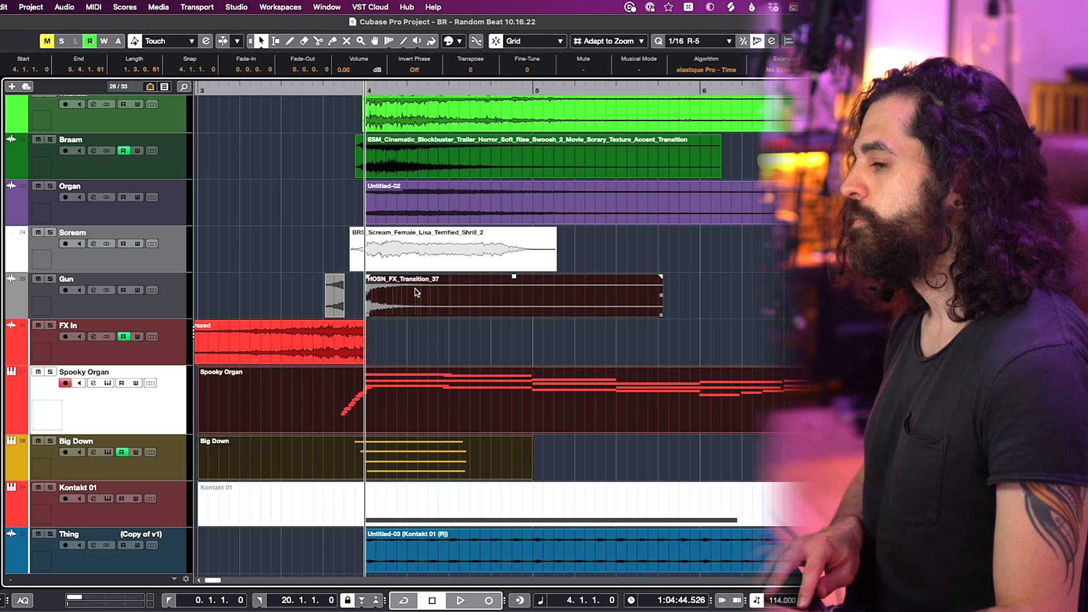
left_click(406, 374, "alt")
left_click(469, 395, "alt")
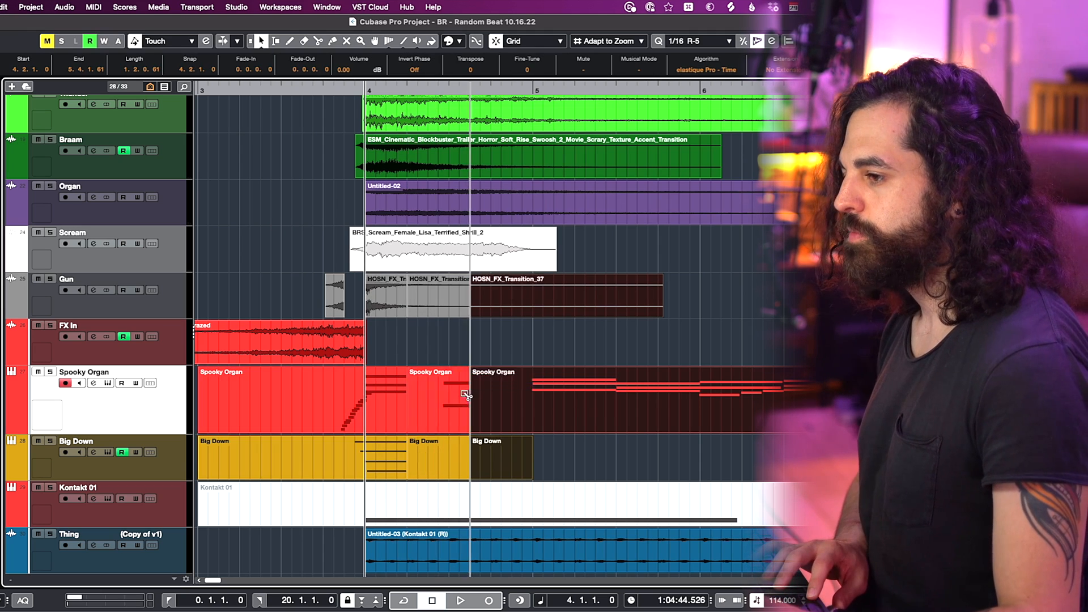
left_click(532, 393, "alt")
left_click(617, 391, "alt")
left_click(679, 391, "alt")
key("super+z")
key("super+z")
key("super+z")
key("super+z")
key("super+z")
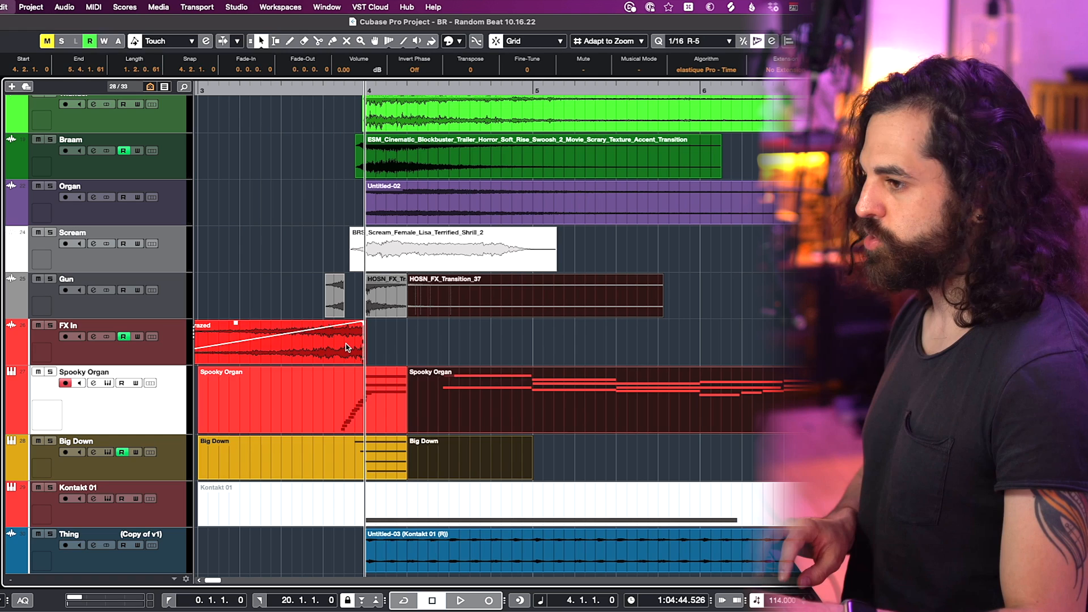
Open the Spooky Organ part in the Key Editor and split the selected bar 4 chord notes together at 4.2.3.
double_click(302, 427)
left_click_drag(398, 485, 392, 383)
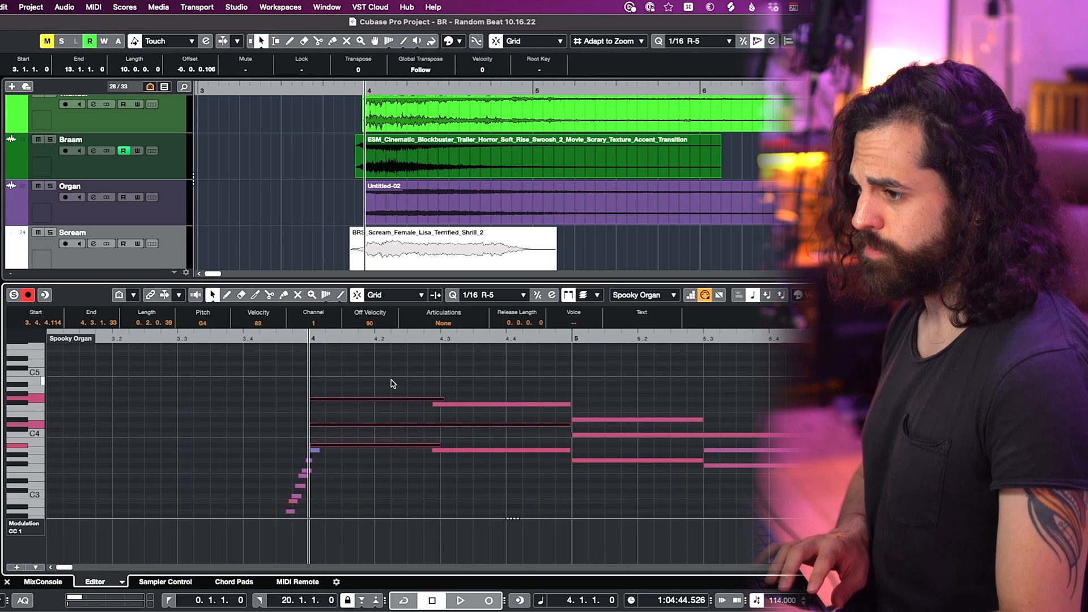
left_click_drag(389, 503, 462, 416)
left_click(412, 427)
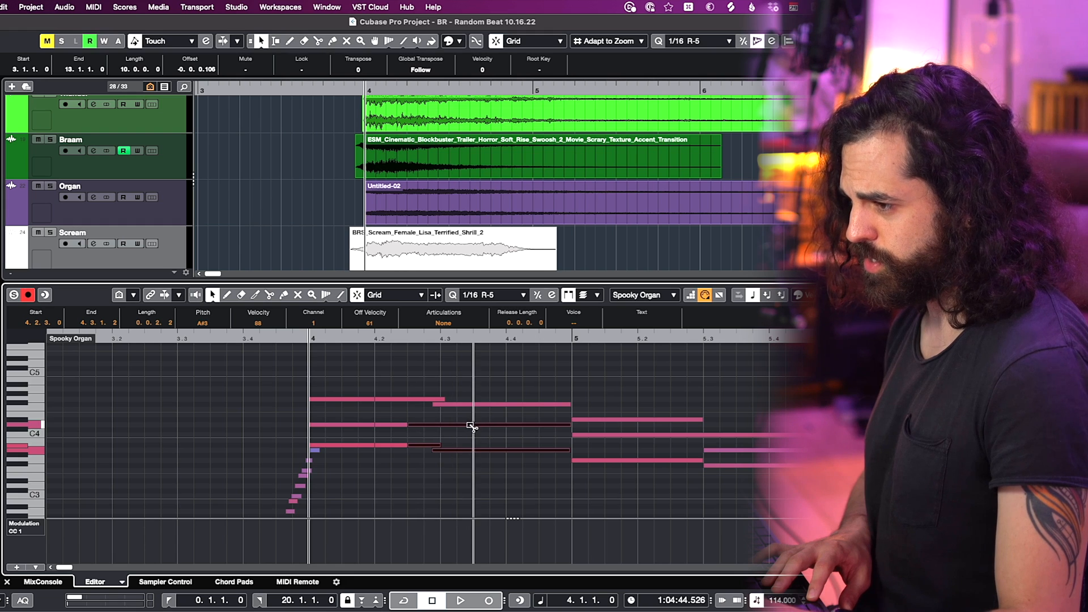
Select the bar 5 chord notes, undo the chord-note splits in bar 4, and close the Key Editor.
left_click_drag(652, 500, 627, 417)
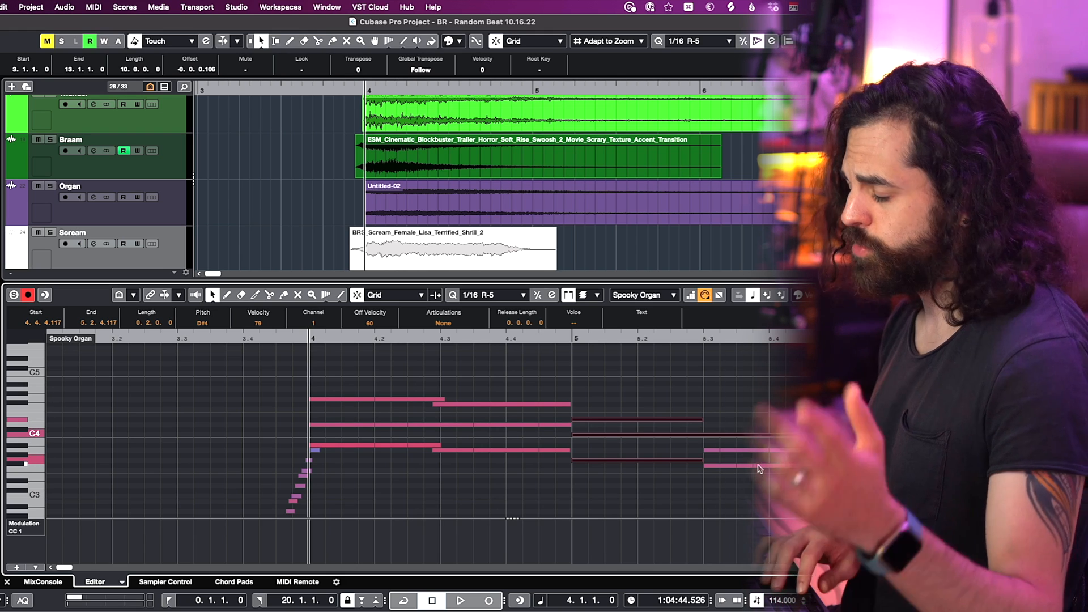
left_click(679, 386)
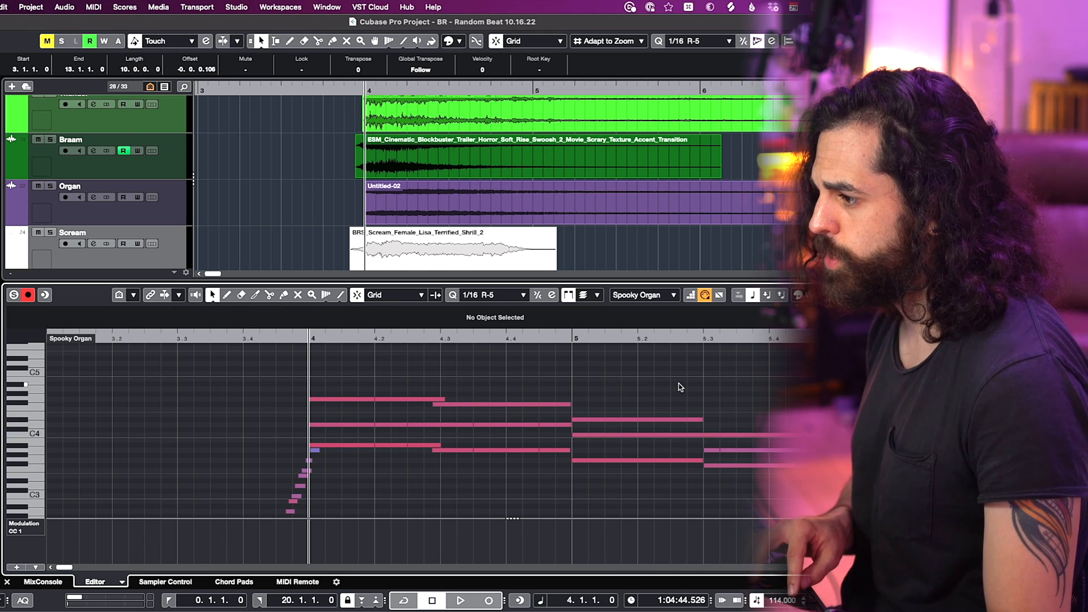
key("super+z")
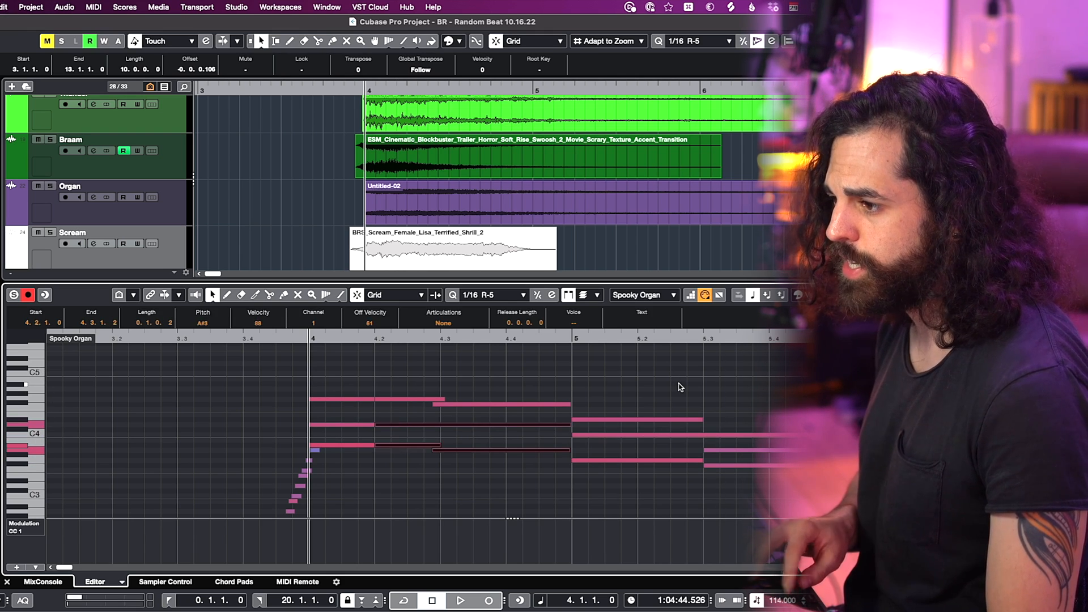
left_click(633, 406)
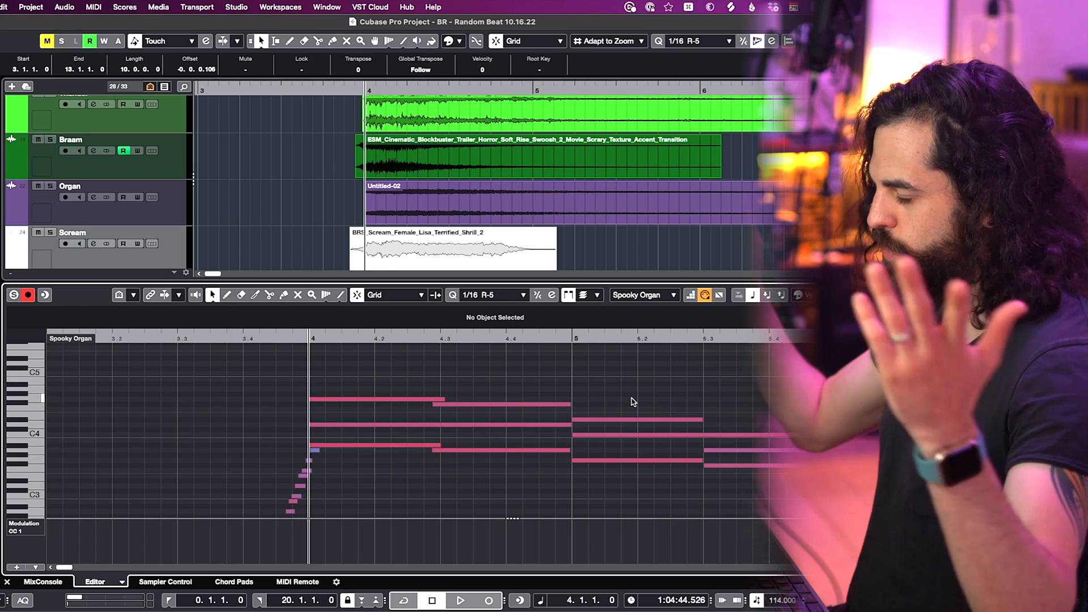
key("super+alt+e")
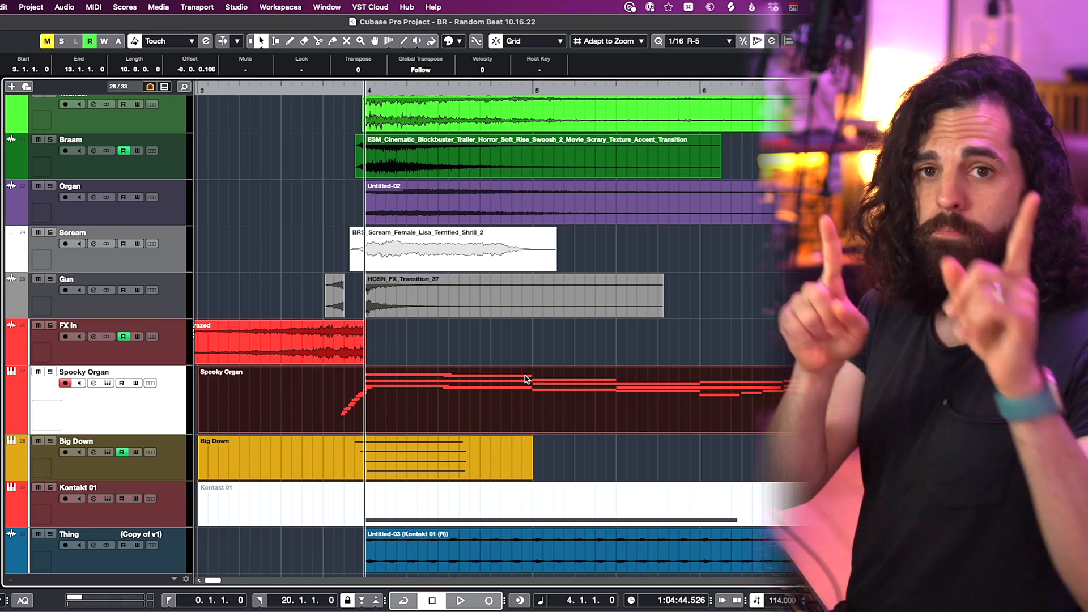
Split the Spooky Organ part at 4.2, 4.3, 4.4, 5.1.3 and 5.3.4.
left_click(406, 348)
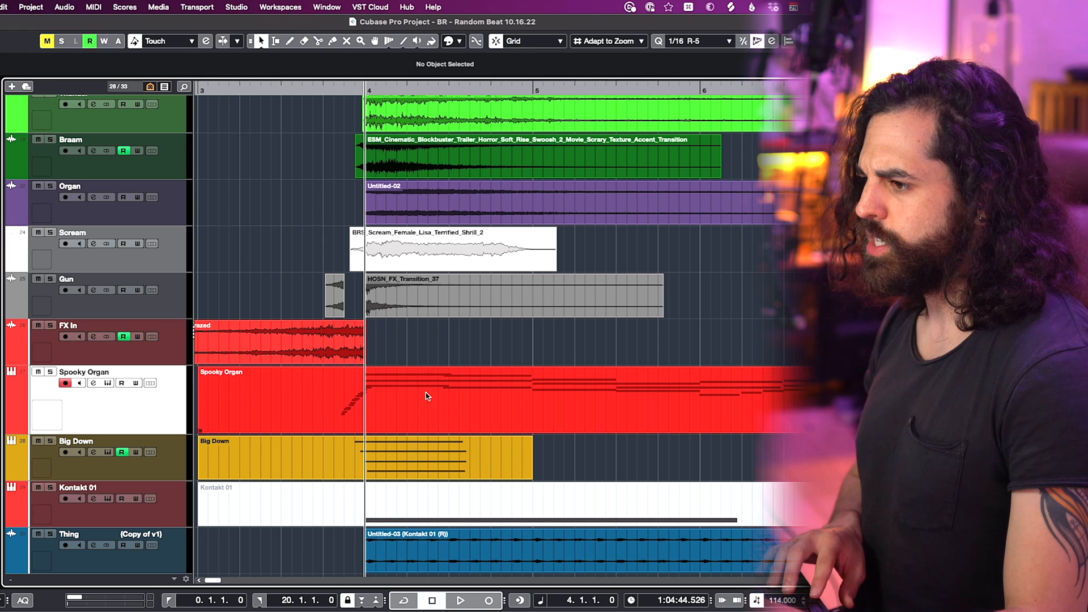
left_click(407, 399)
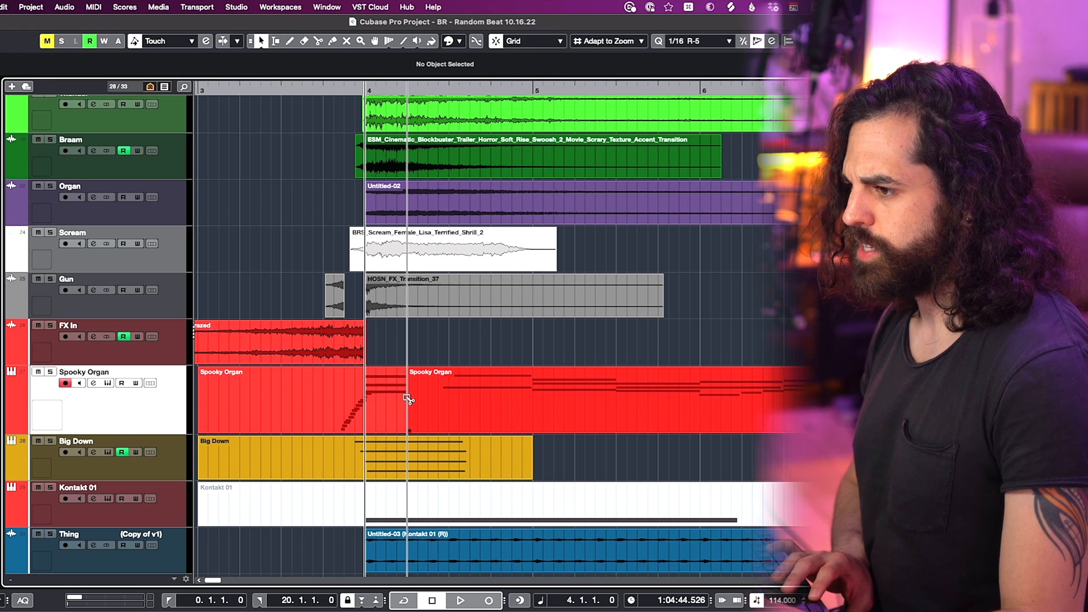
left_click(449, 401)
left_click(491, 403)
left_click(554, 403)
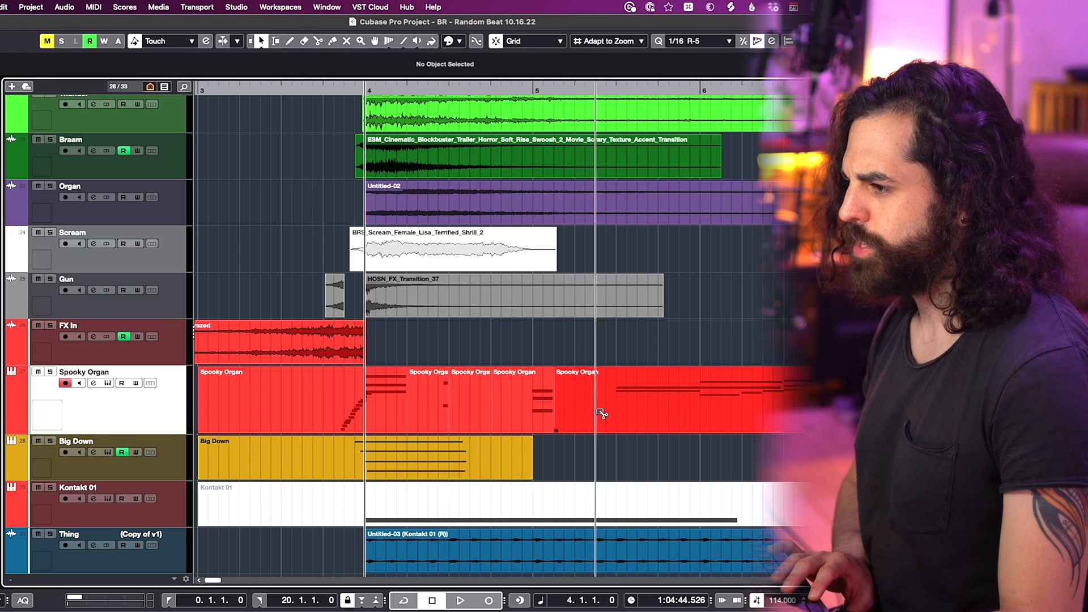
left_click(648, 405)
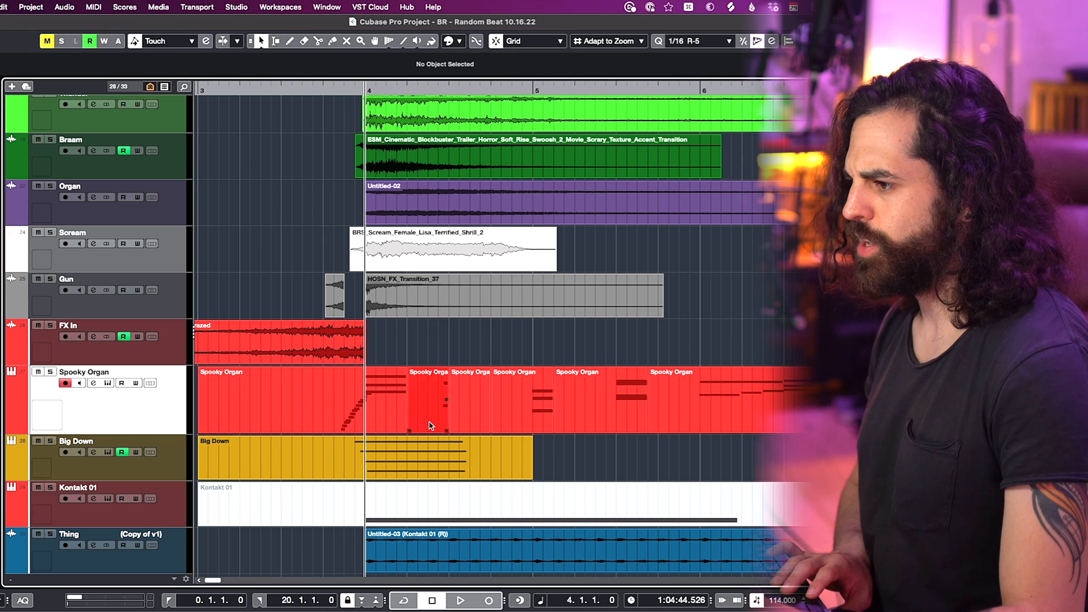
Examine the short Spooky Organ part at 4.3 in the Key Editor, close the editor, and select the part at 4.2.
double_click(476, 406)
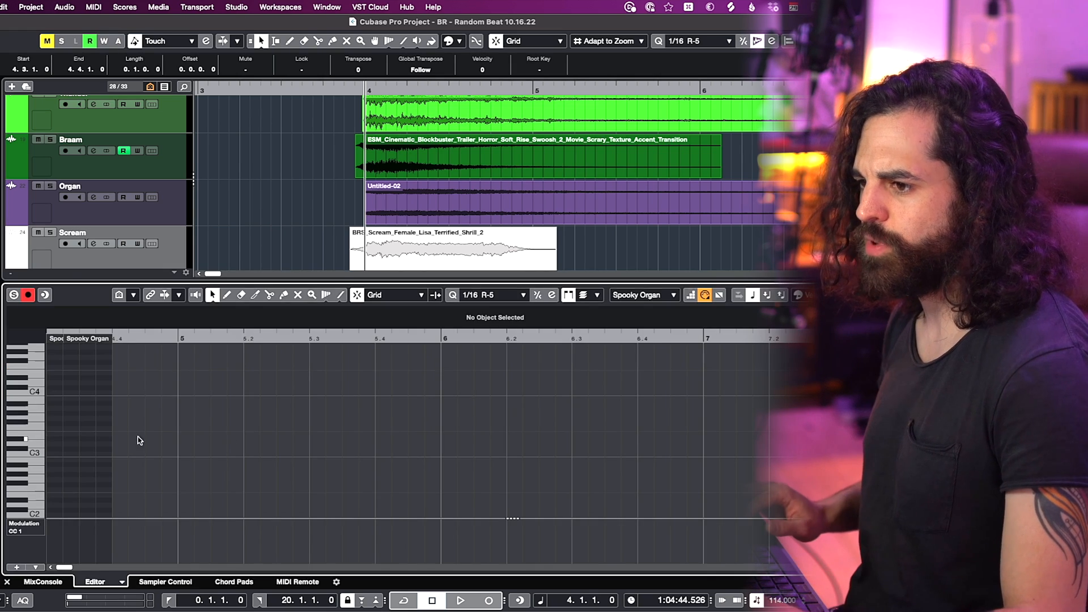
left_click(6, 582)
left_click(422, 416)
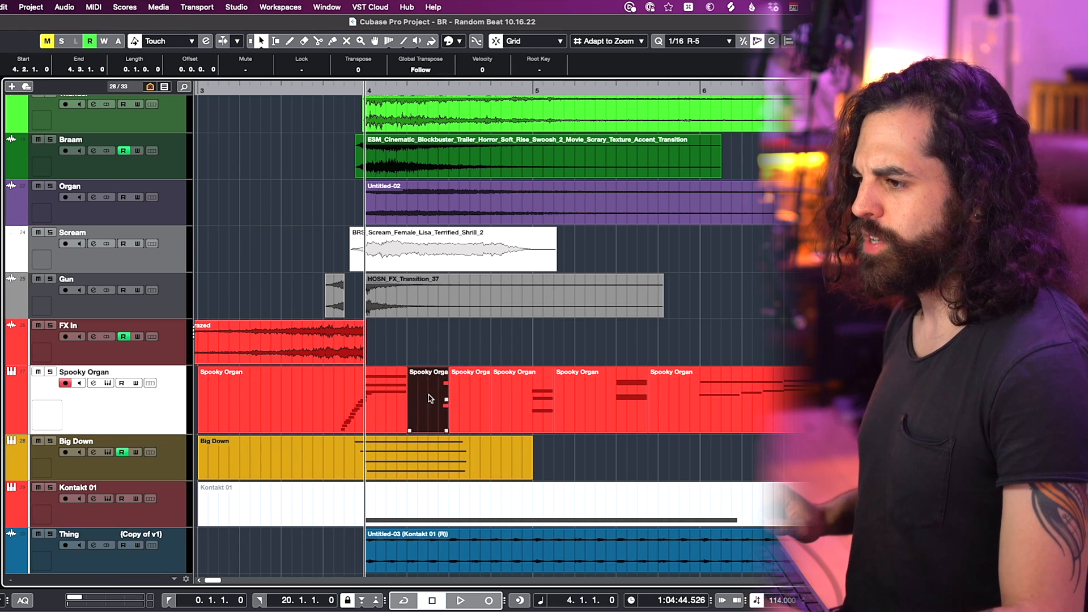
Undo the Spooky Organ part splits and open the whole part in the Key Editor.
key("super+z")
key("super+z")
key("super+z")
key("super+z")
key("super+z")
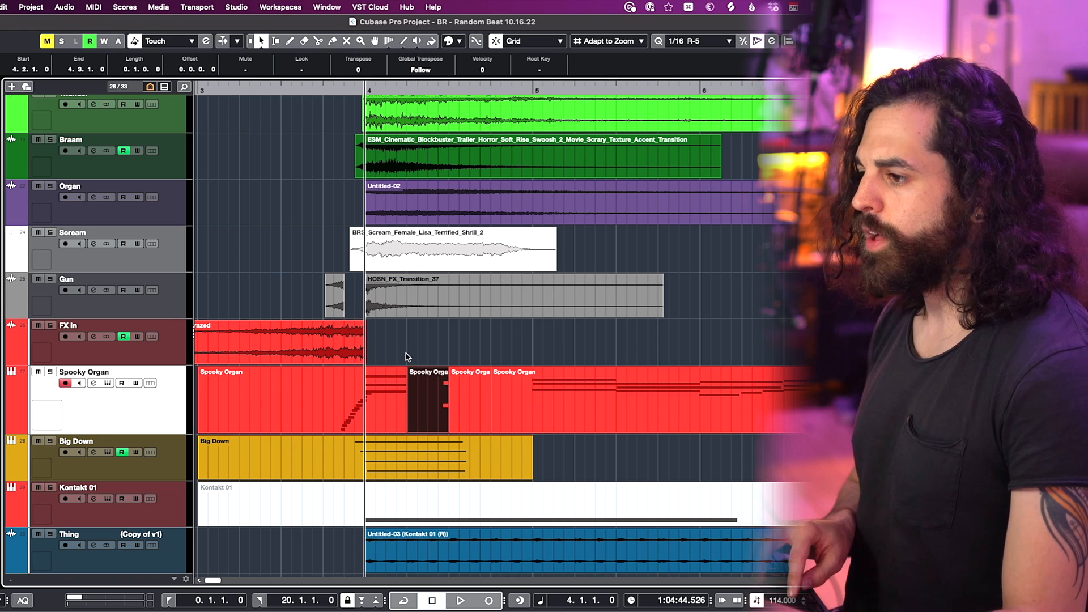
left_click(455, 411)
double_click(455, 411)
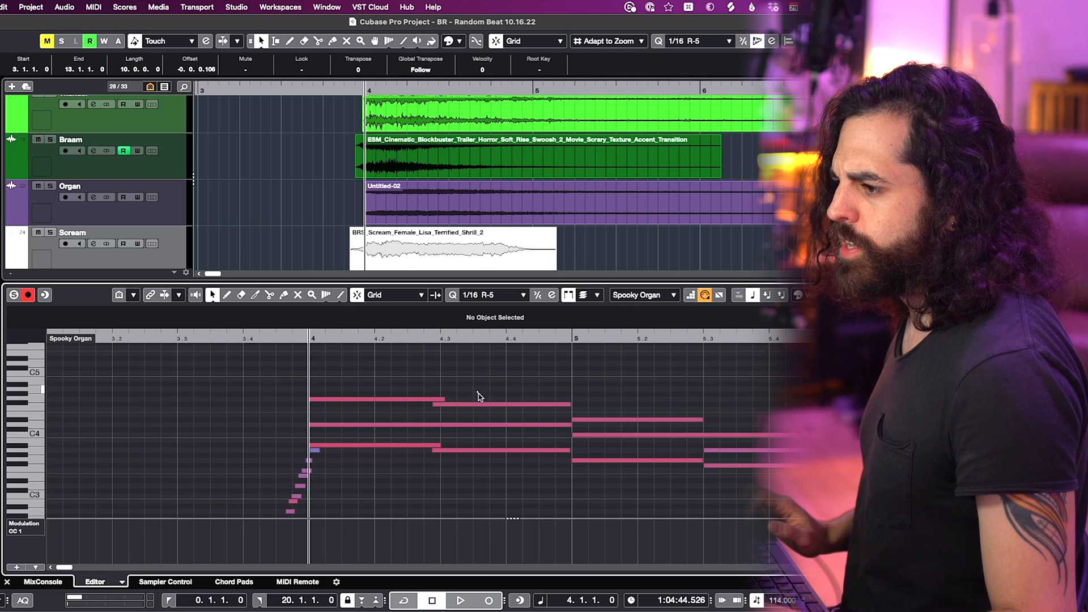
Check the bar 4 chord notes in the Key Editor, close it, and split the Spooky Organ part at 4.3.
left_click(479, 404)
left_click(479, 449, "shift")
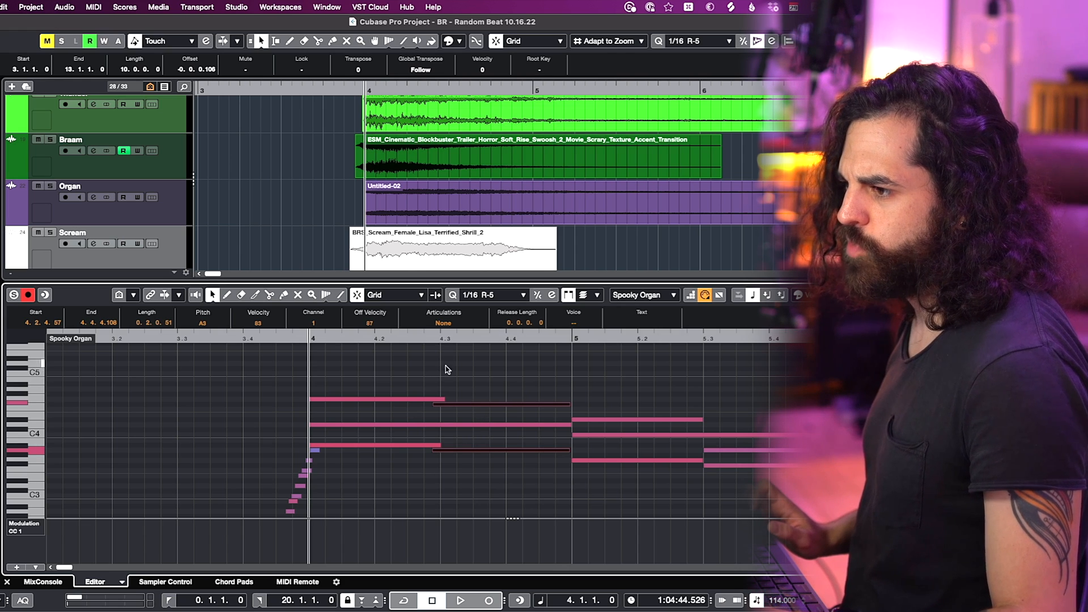
left_click(414, 425)
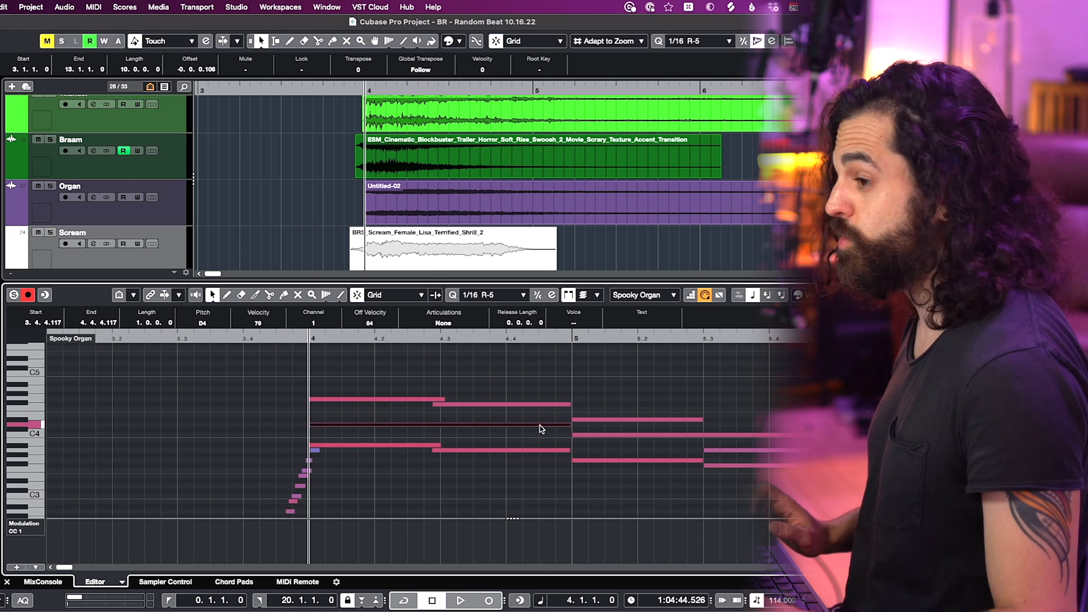
key("ctrl+e")
left_click(445, 403)
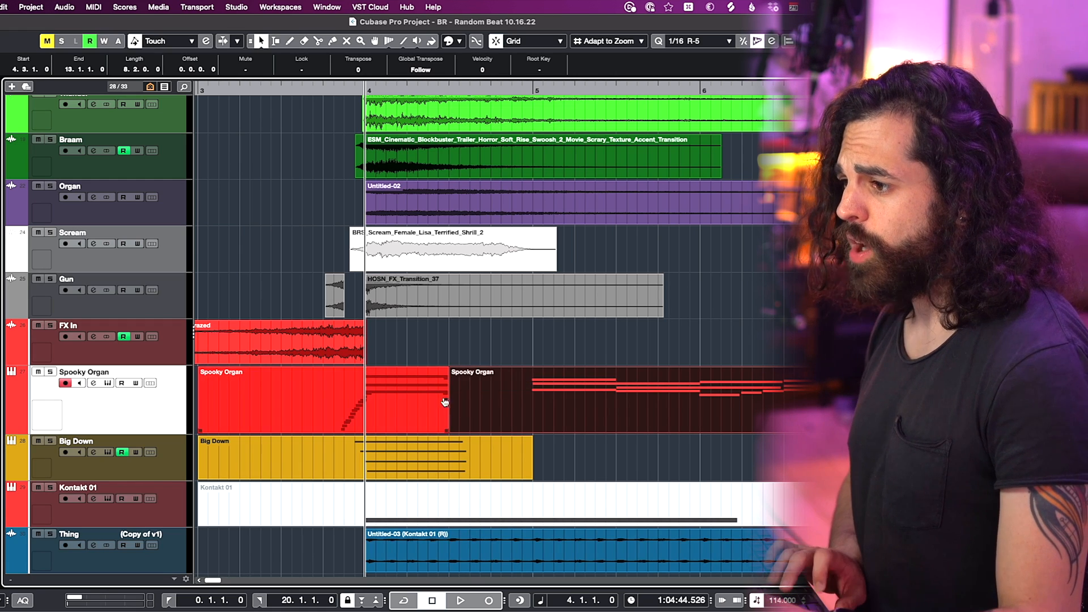
Examine the Spooky Organ parts before and after the 4.3 split in the Key Editor, including the sustained D4 note, and close the editor.
double_click(426, 400)
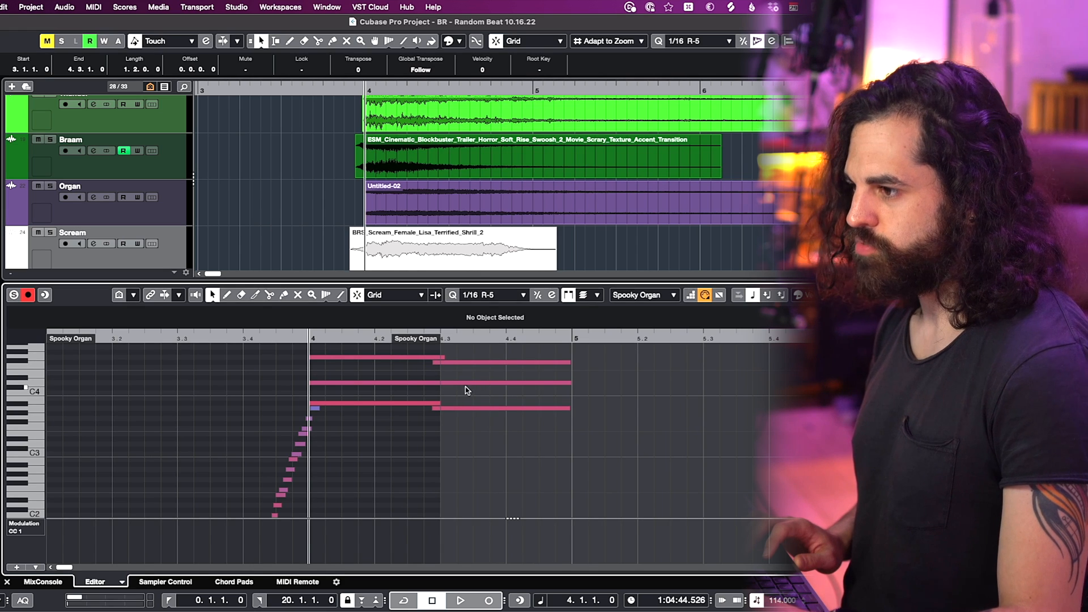
left_click(412, 383)
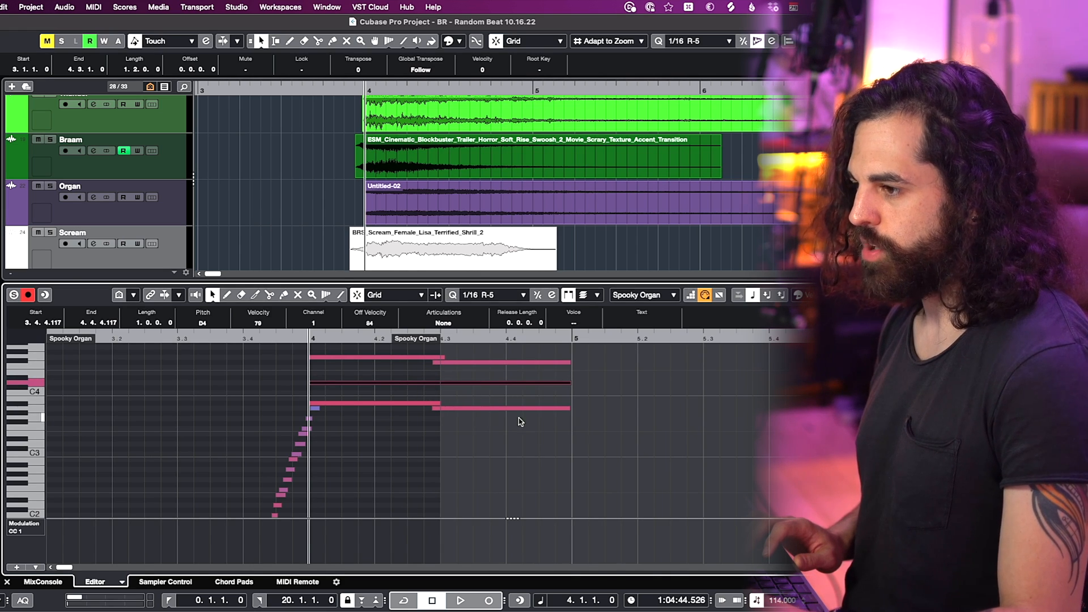
key("Return")
left_click(470, 405)
double_click(471, 405)
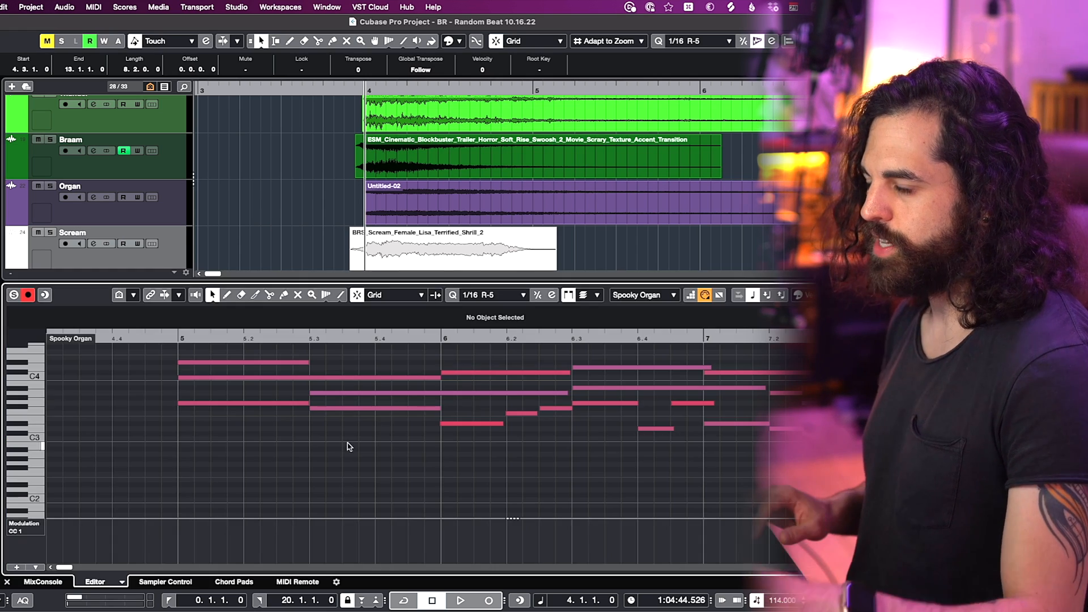
key("Return")
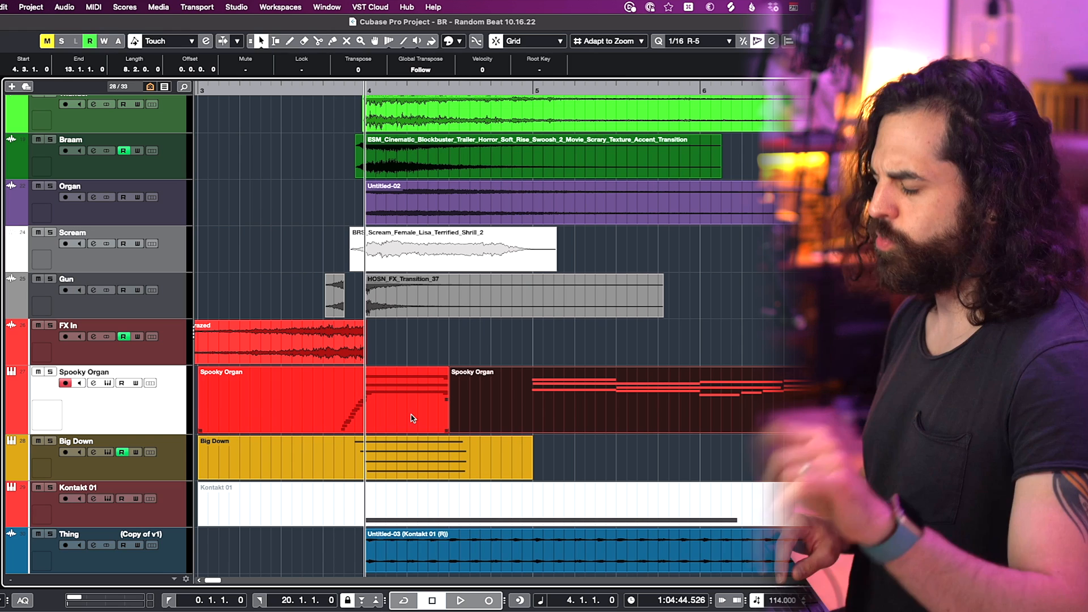
Undo the Spooky Organ split, select the bar 4 chord notes of the whole part in the Key Editor, and close it.
key("super+z")
double_click(450, 398)
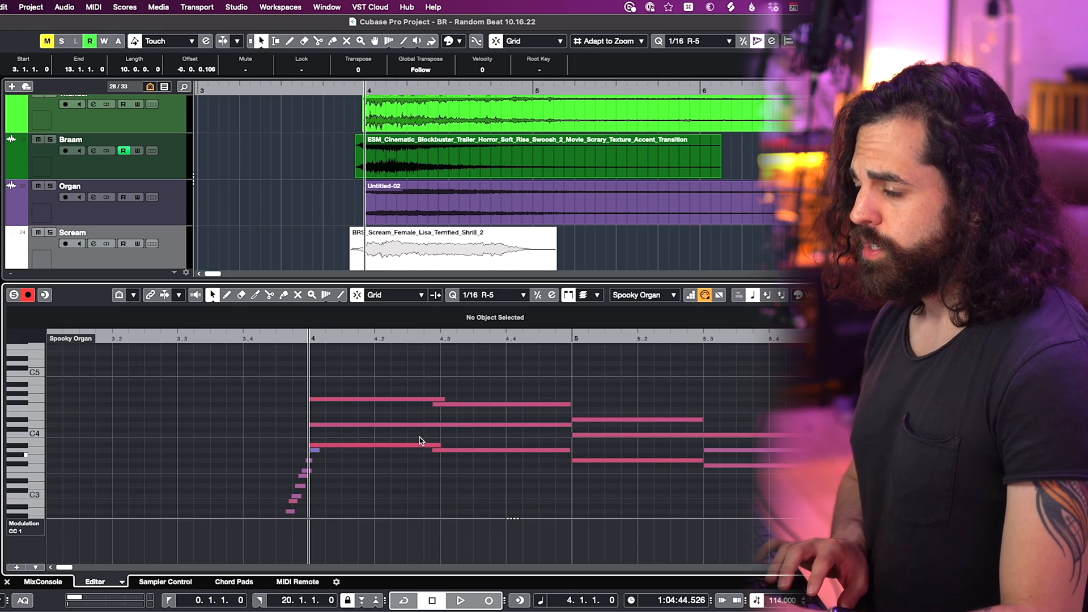
left_click_drag(452, 472, 406, 377)
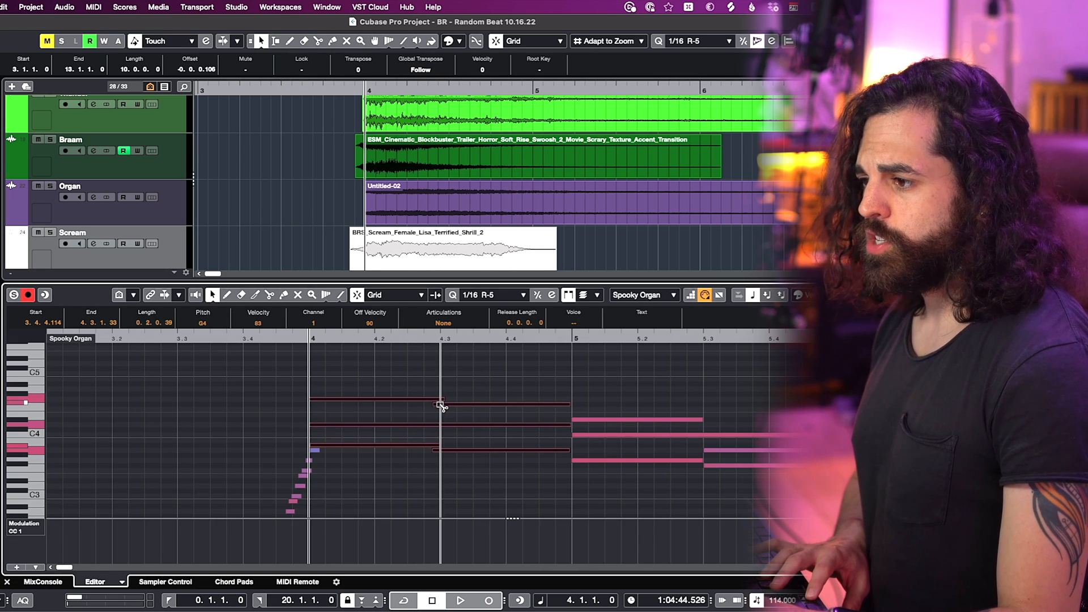
key("Return")
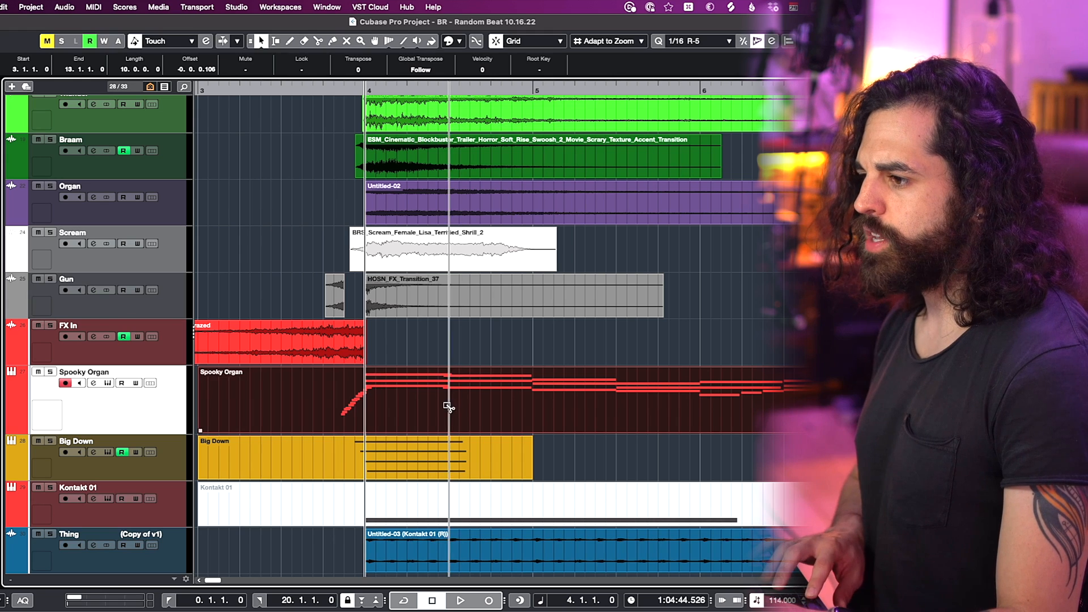
Split the Spooky Organ part at 4.3 again, check the first part's notes in the Key Editor, and undo the split.
left_click(448, 409, "alt")
double_click(437, 401)
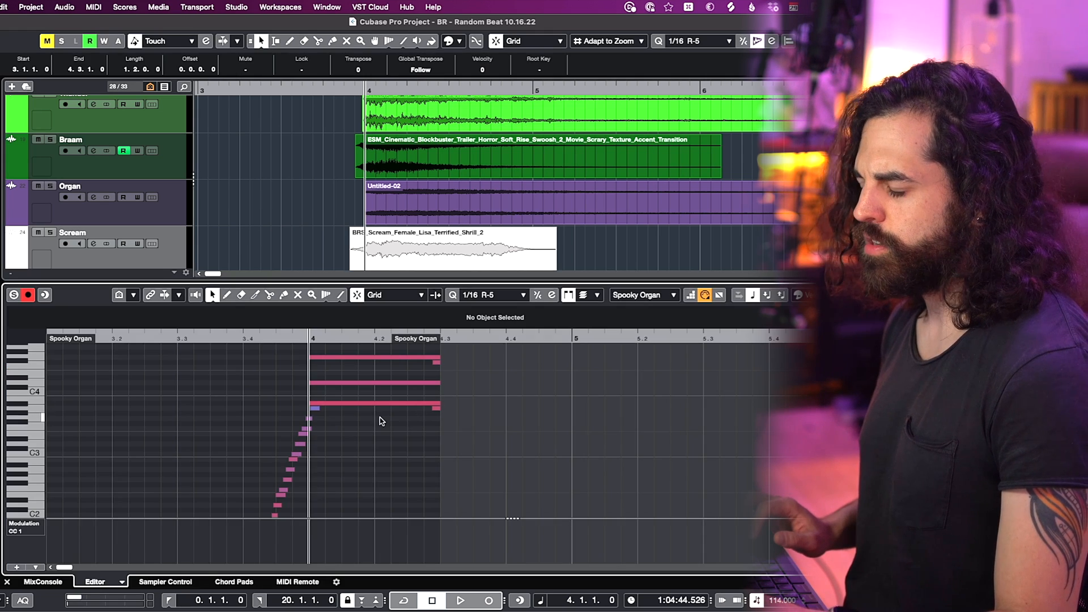
key("Return")
key("super+z")
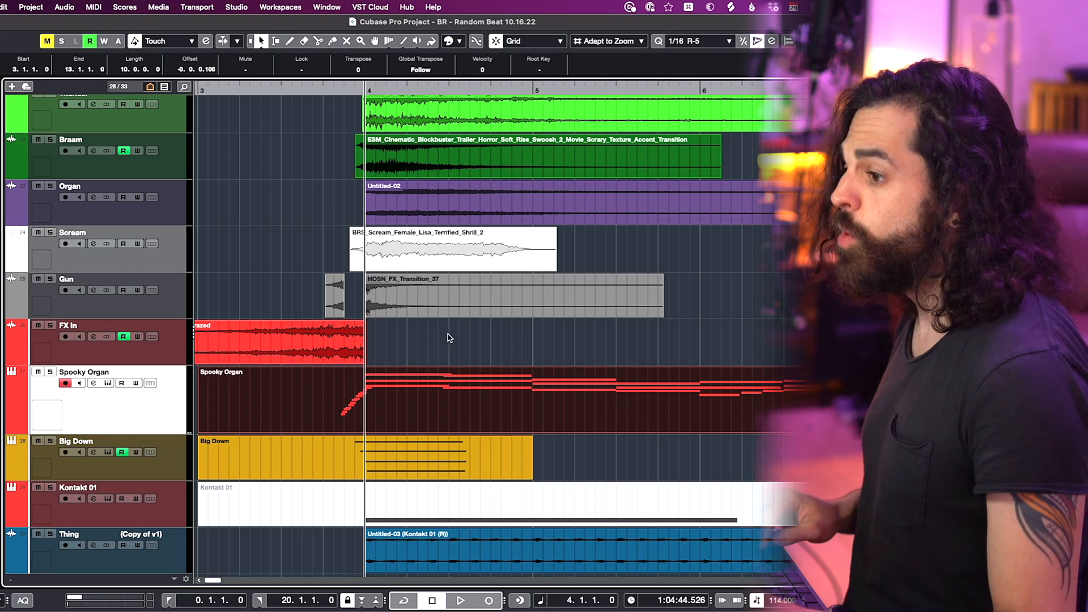
Enable Split MIDI Controllers in the Editing-MIDI preferences and accept the change.
left_click(449, 339)
key("super+comma")
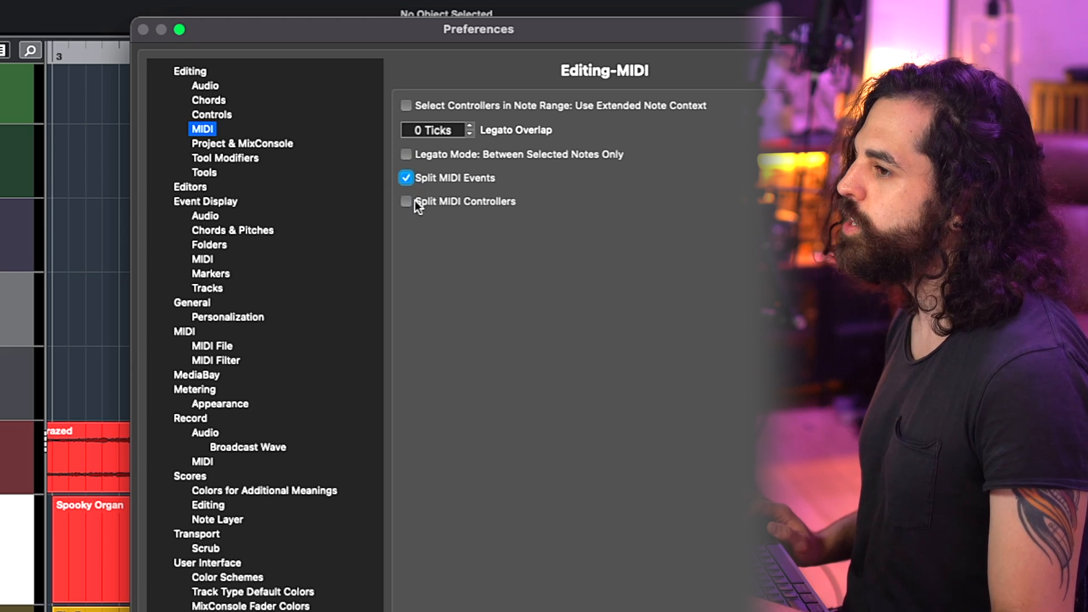
left_click(406, 201)
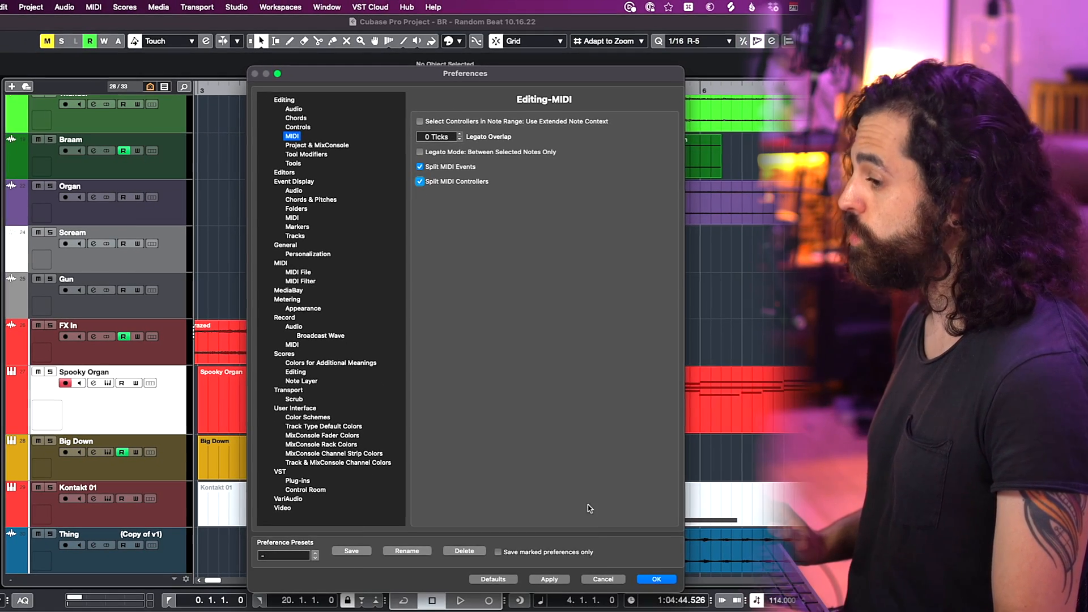
key("Return")
Split the Spooky Organ part at about 4.2.2, 4.3.2, 4.4.4, 5.2 and 5.4.
left_click(418, 404, "alt")
left_click(459, 406, "alt")
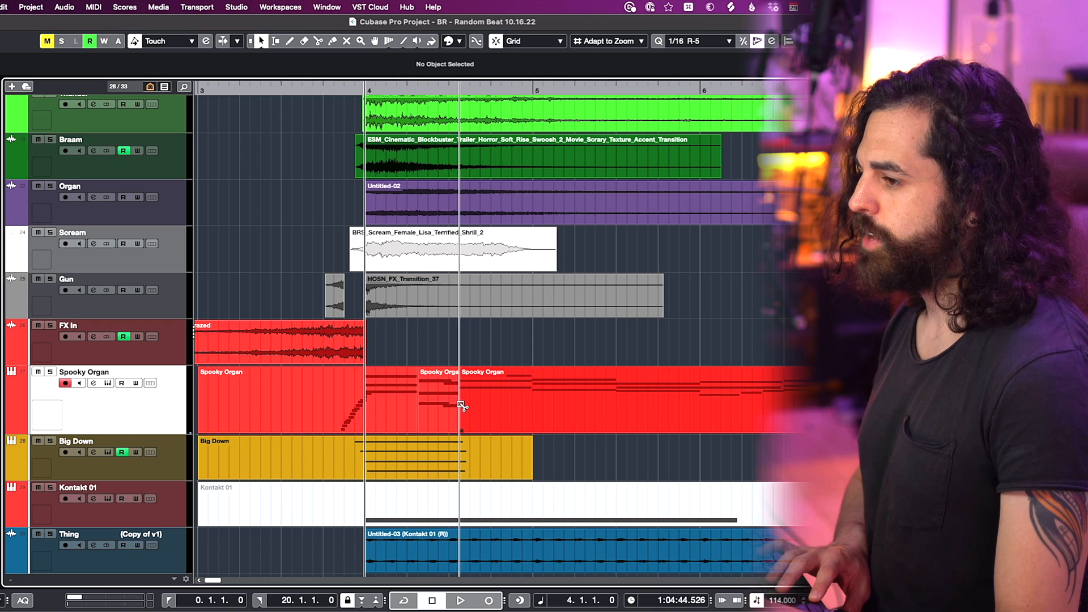
left_click(523, 407, "alt")
left_click(575, 409, "alt")
left_click(657, 412, "alt")
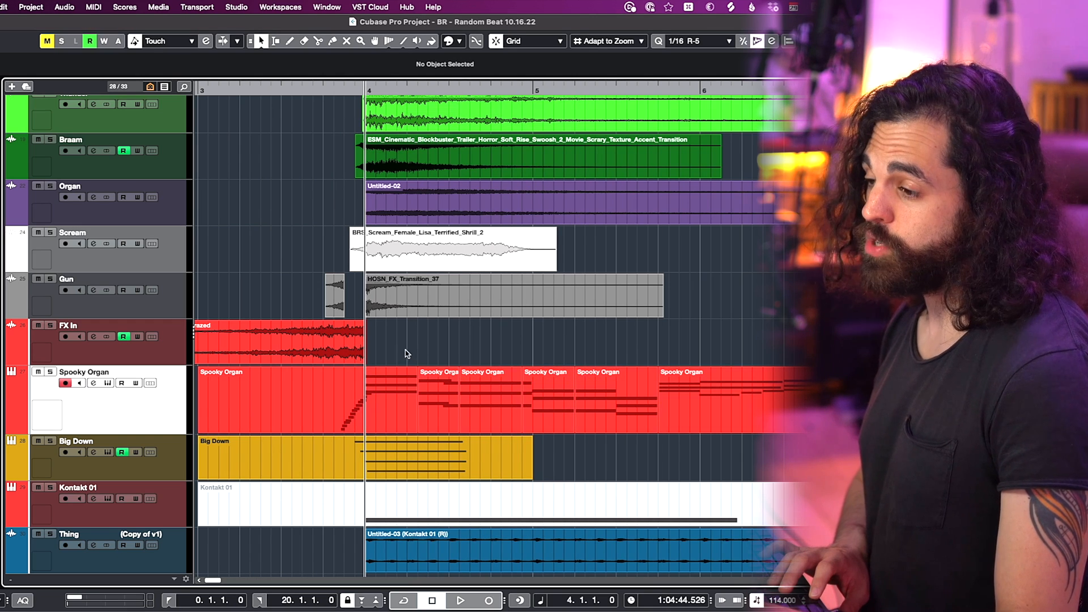
Undo the Spooky Organ splits across bars 4 and 5 to restore the whole part.
key("super+z")
key("super+z")
key("super+z")
key("super+z")
key("super+z")
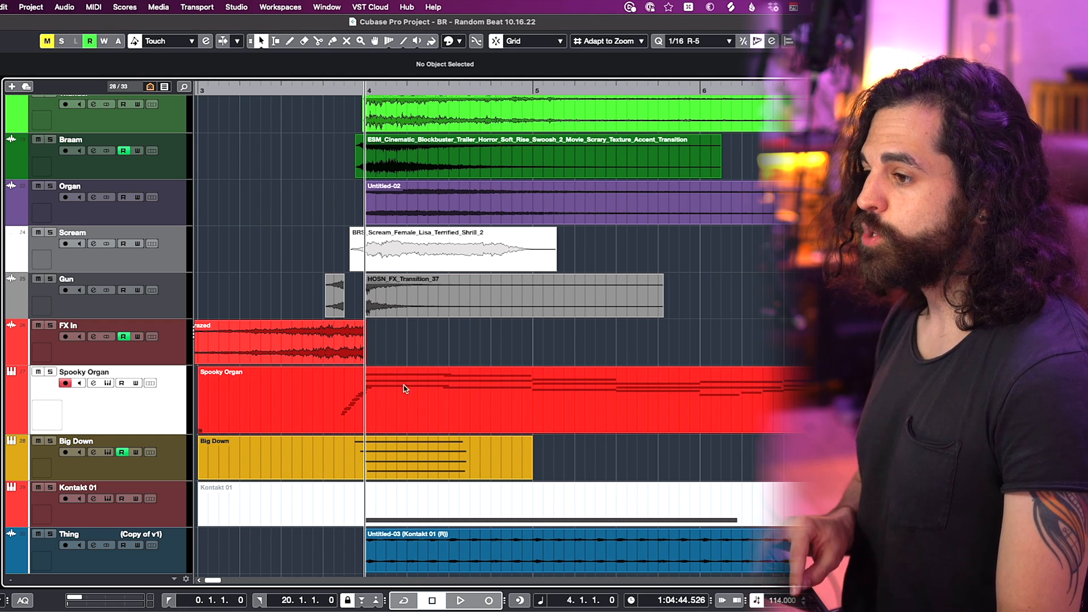
Split the Spooky Organ part at 5.1.3, 5.2, 5.2.3 and 5.3.
left_click(553, 400, "alt")
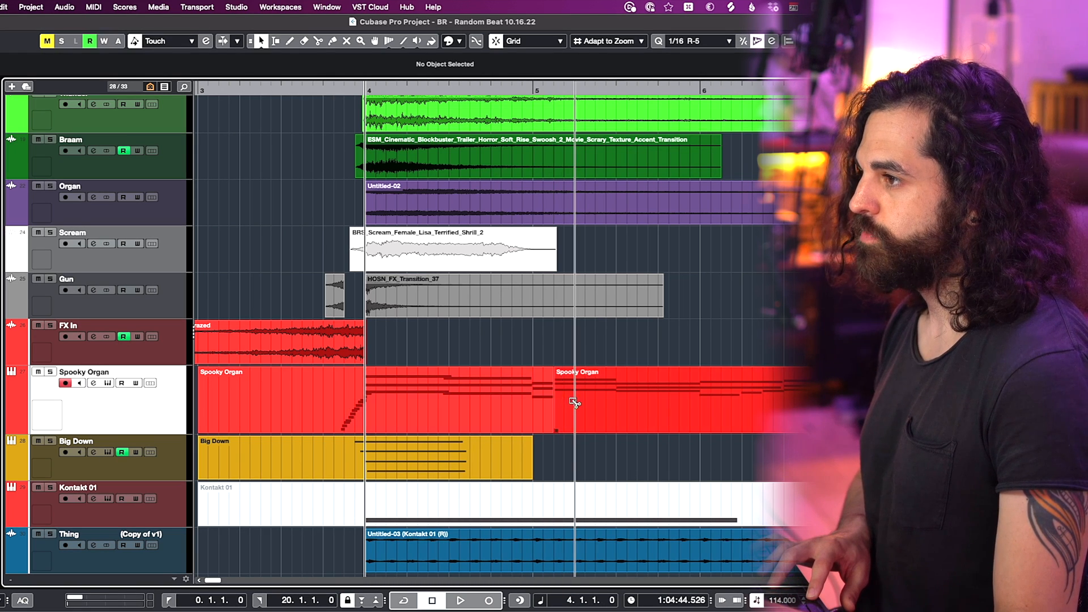
left_click(575, 401, "alt")
left_click(596, 401, "alt")
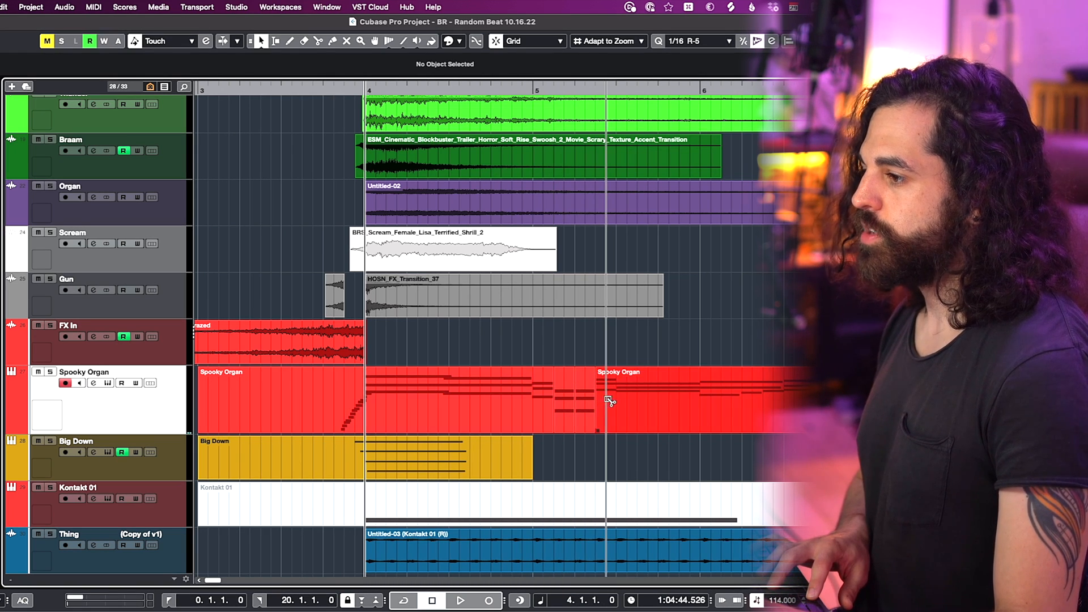
left_click(617, 401, "alt")
Examine the chord notes of the short Spooky Organ part at 5.1.3 in the Key Editor and close the editor.
double_click(544, 396)
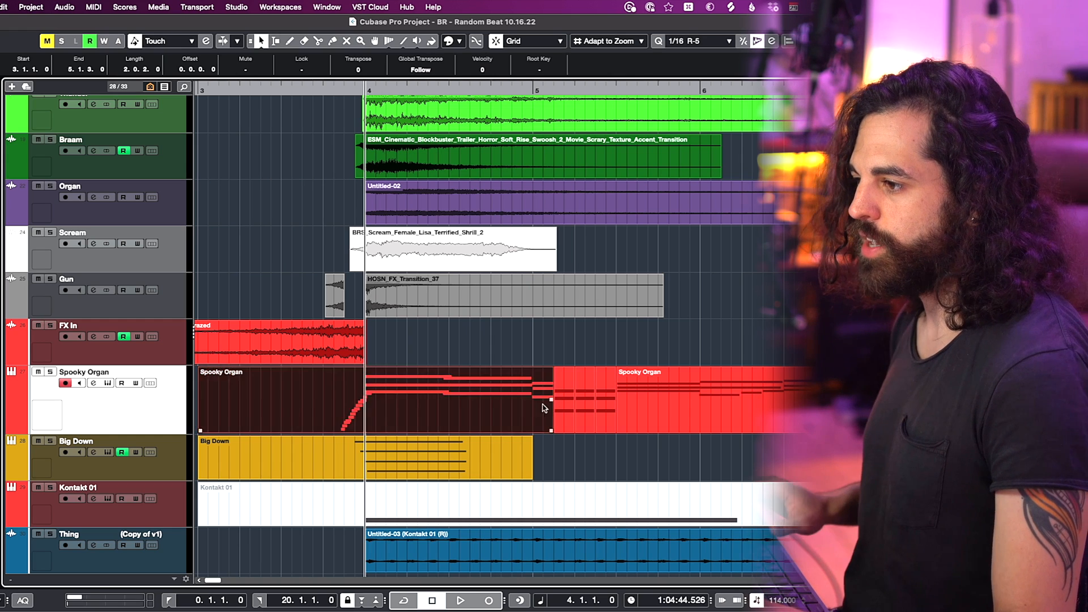
left_click_drag(585, 445, 593, 406)
key("ctrl+e")
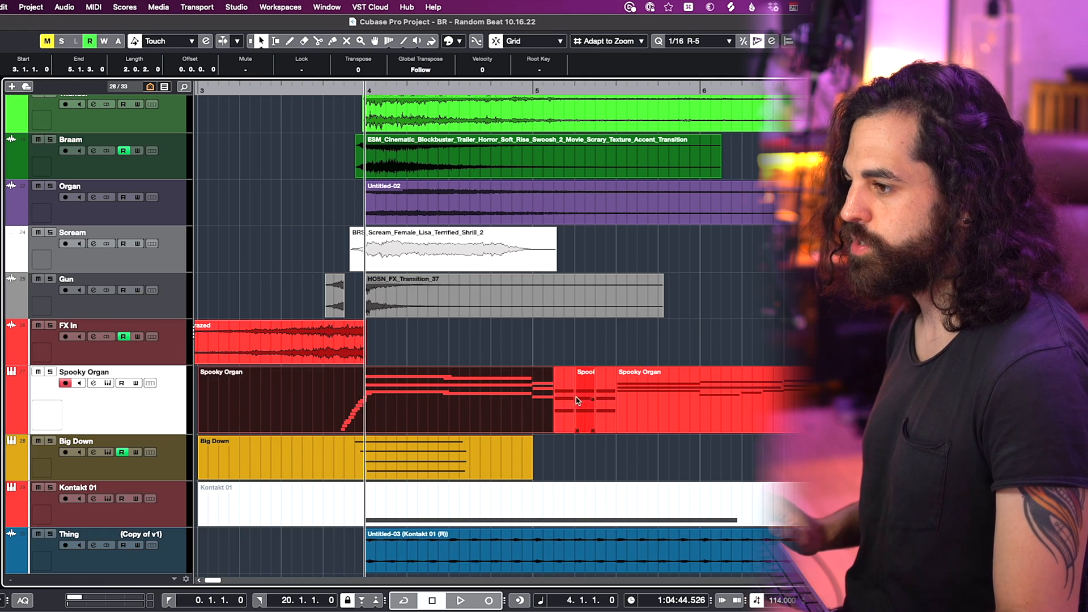
double_click(586, 377)
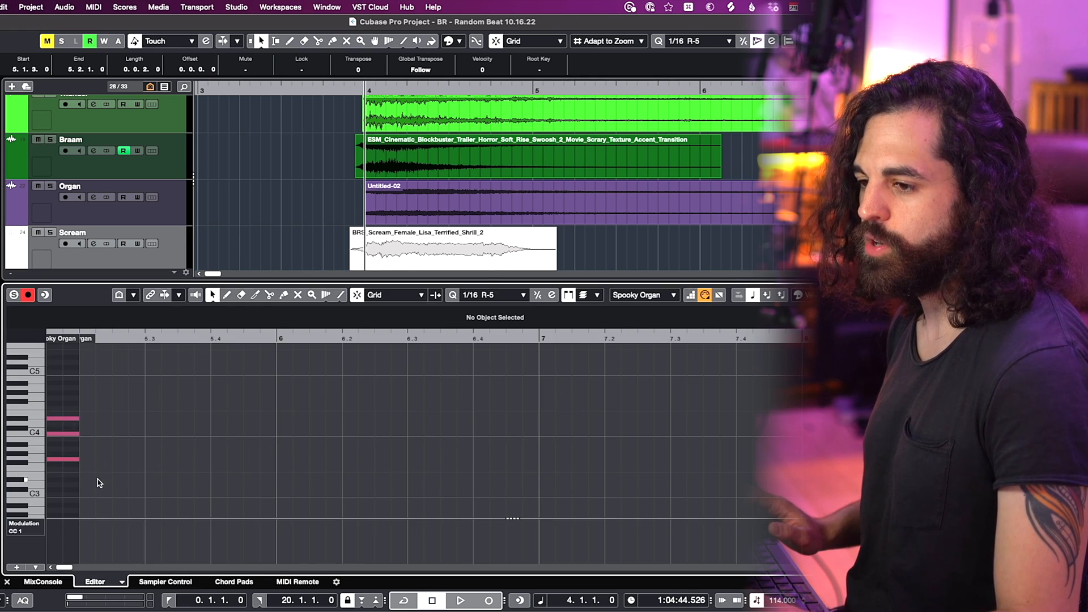
scroll(85, 453, "left", 2)
left_click_drag(119, 427, 122, 464)
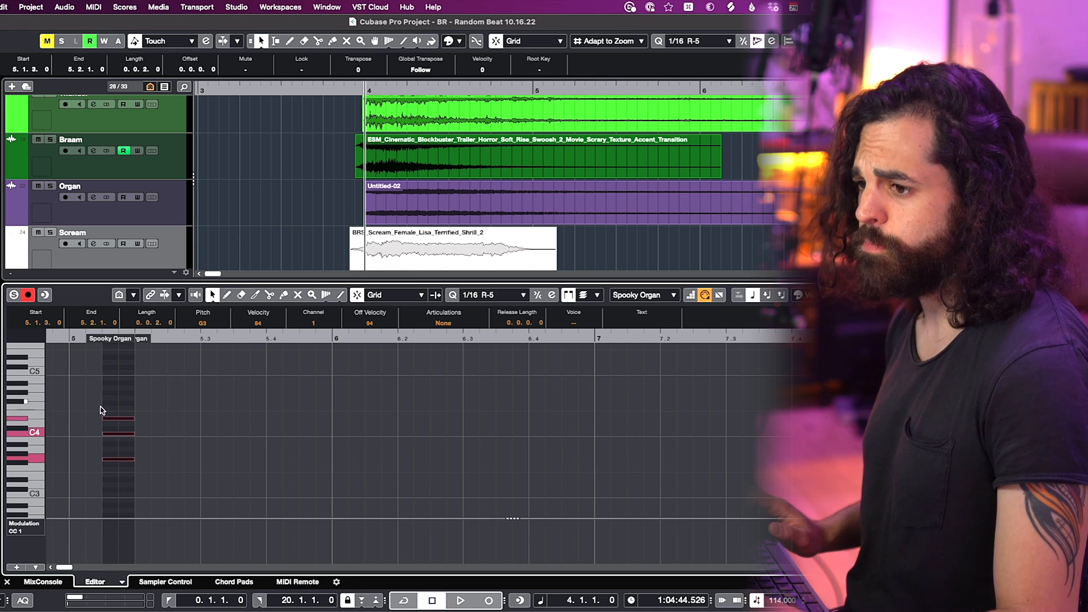
left_click(98, 422)
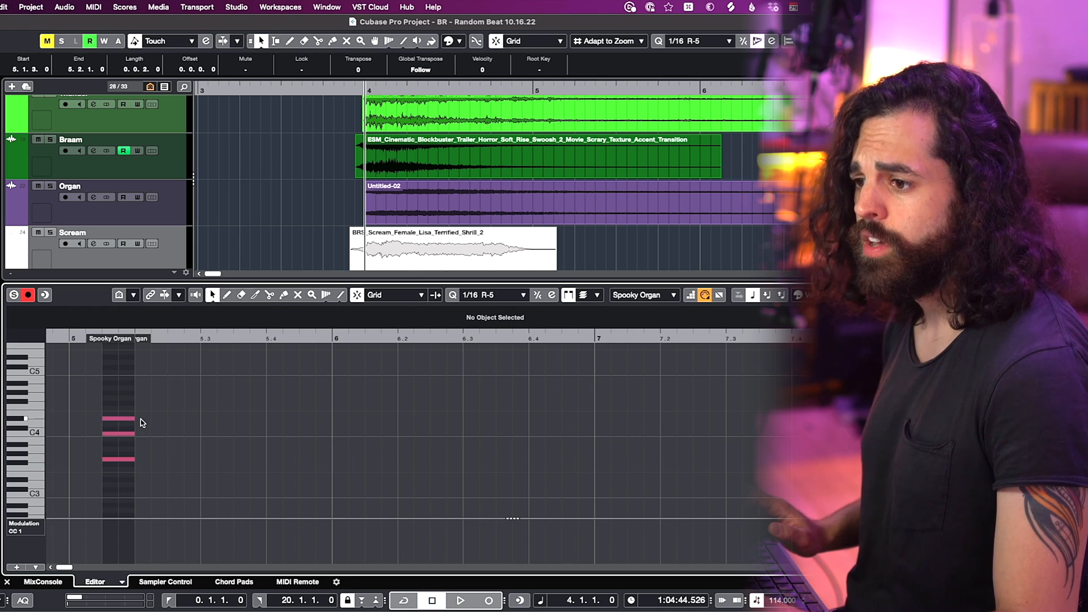
key("Return")
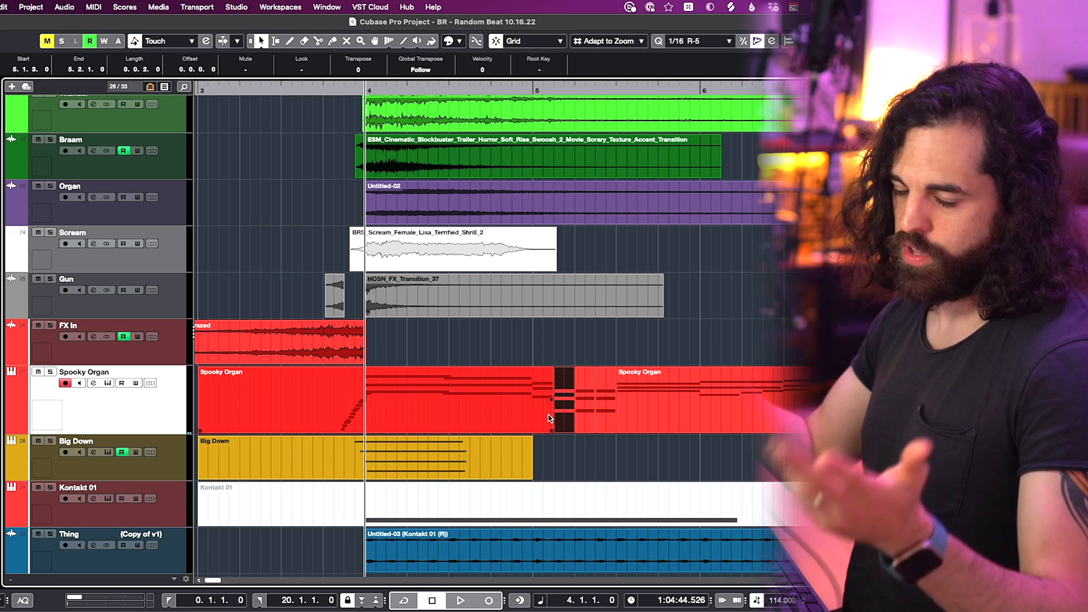
Split the remaining Spooky Organ part at about 5.3.4, 5.4.3, 6.2 and 6.3.2, and select the part at 6.2.
left_click_drag(548, 404, 810, 402)
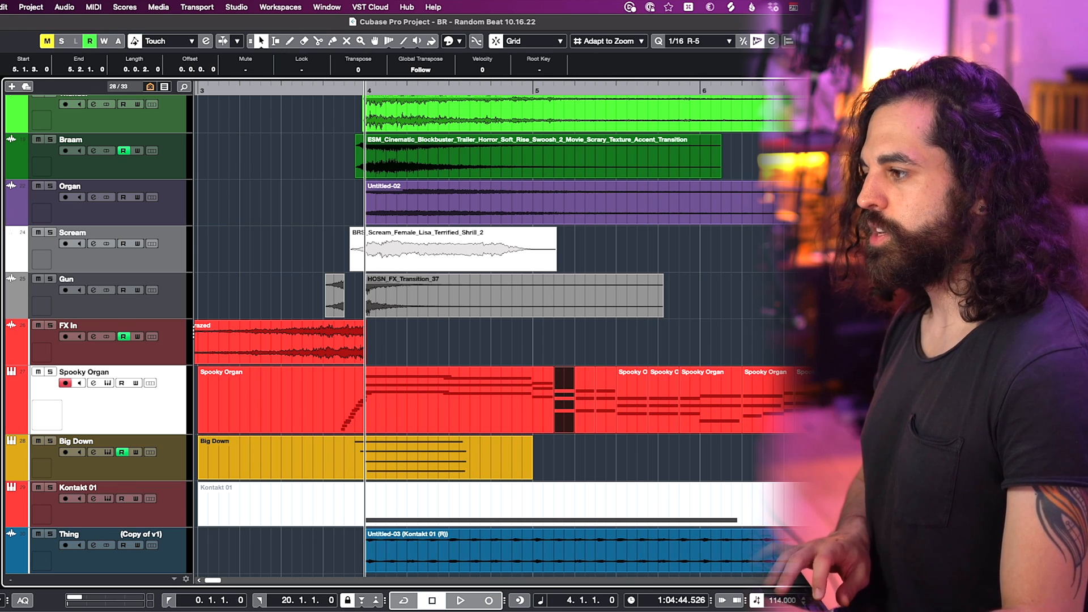
left_click(754, 421)
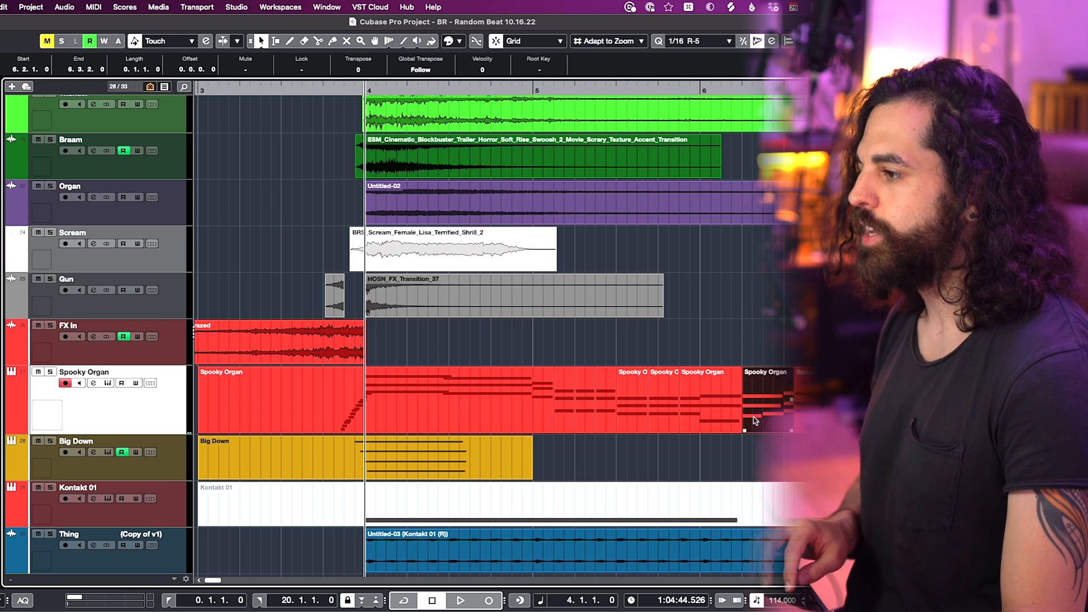
Undo all the Spooky Organ splits in bars 5 and 6 to get back the single part.
left_click(479, 395)
key("ctrl+z")
key("ctrl+z")
key("ctrl+z")
key("ctrl+z")
key("ctrl+z")
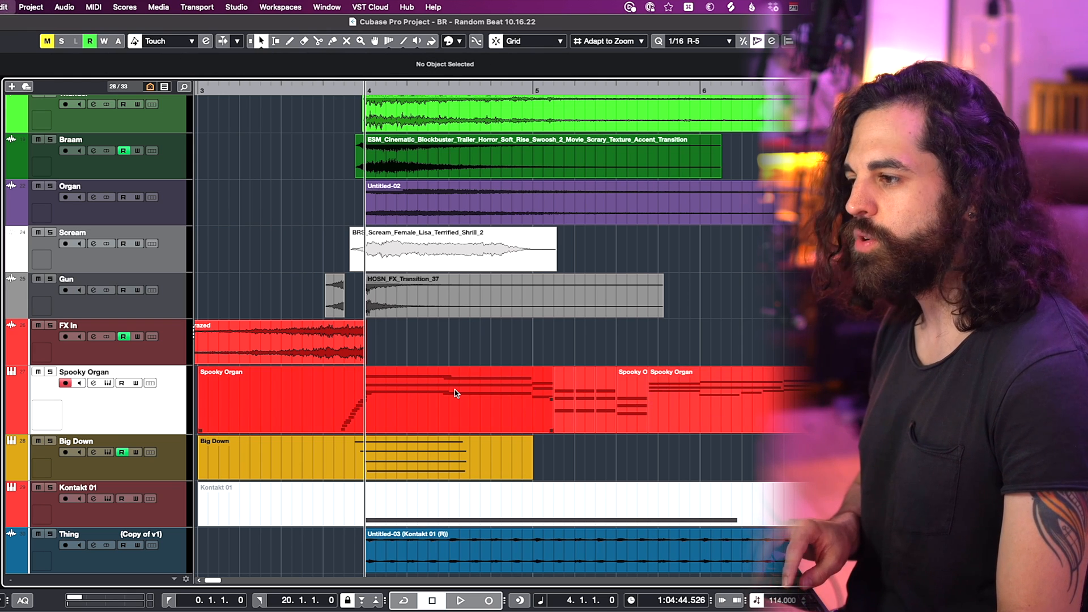
key("ctrl+z")
key("ctrl+z")
key("ctrl+z")
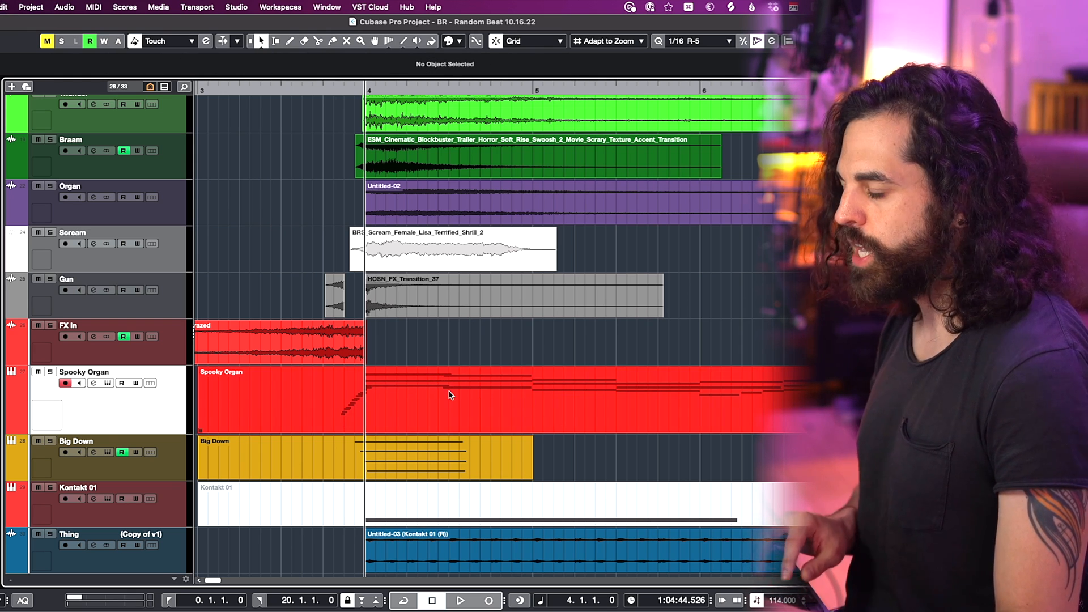
Review the Split MIDI Events and Split MIDI Controllers options in the Editing-MIDI preferences and close the dialog.
key("super+comma")
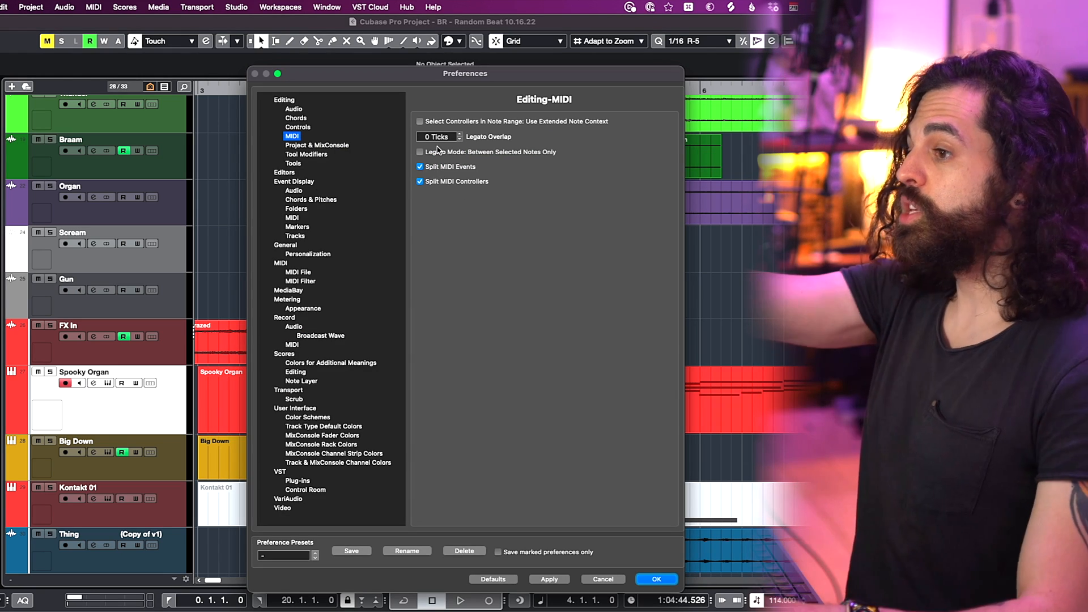
left_click(419, 166)
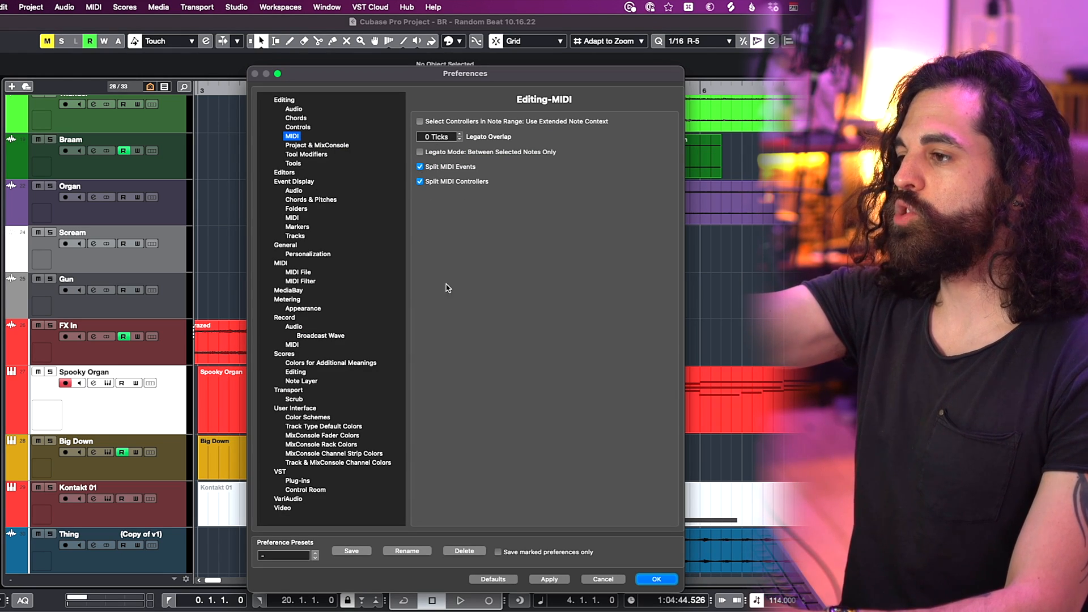
key("Return")
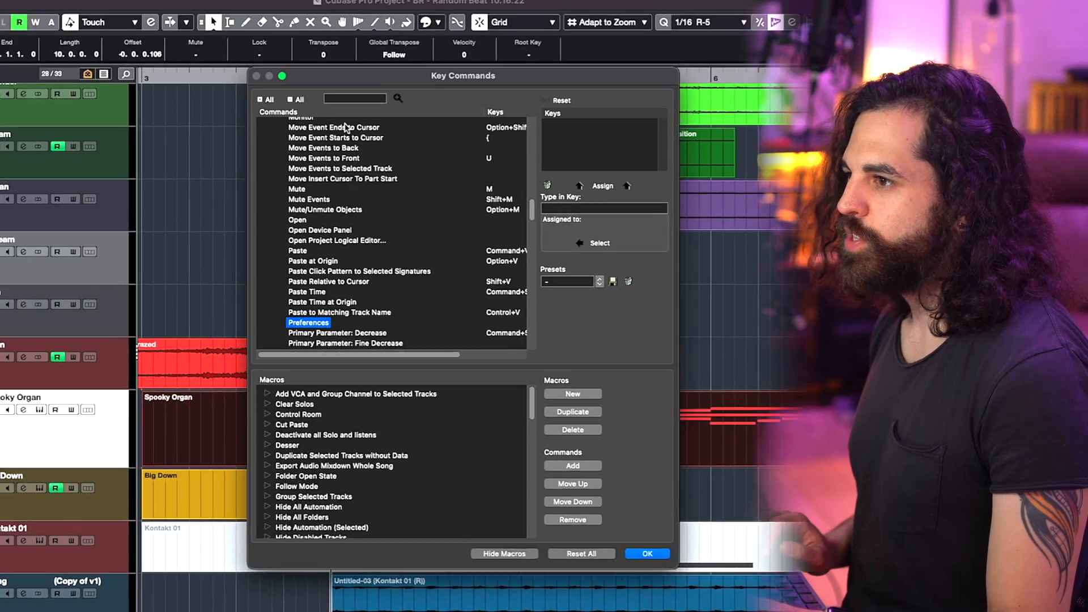
Search the key commands for "split midi events".
left_click(344, 103)
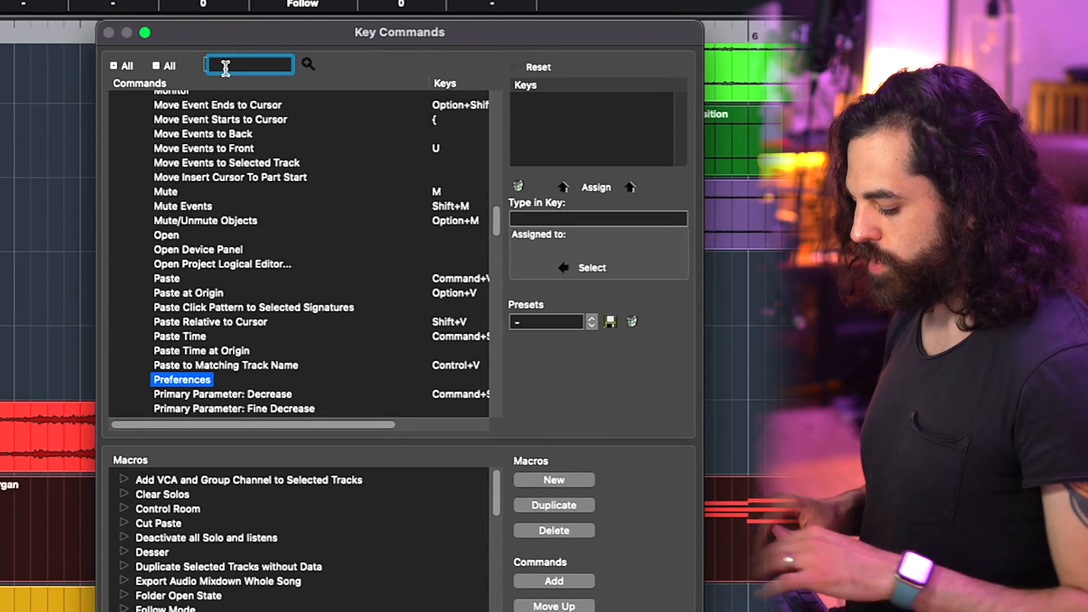
type("split midi event")
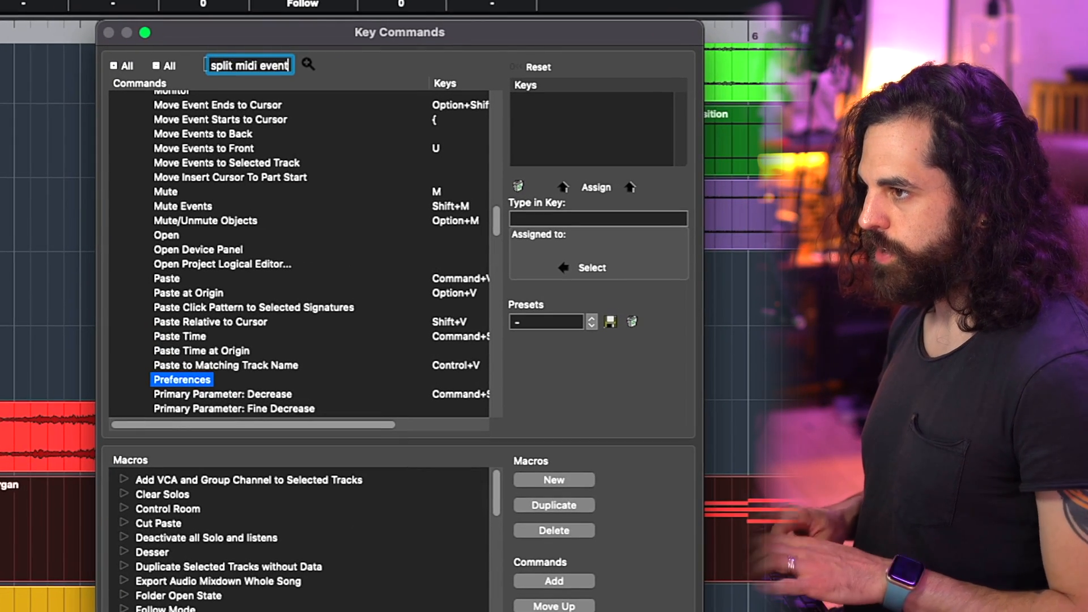
type("s")
left_click(308, 63)
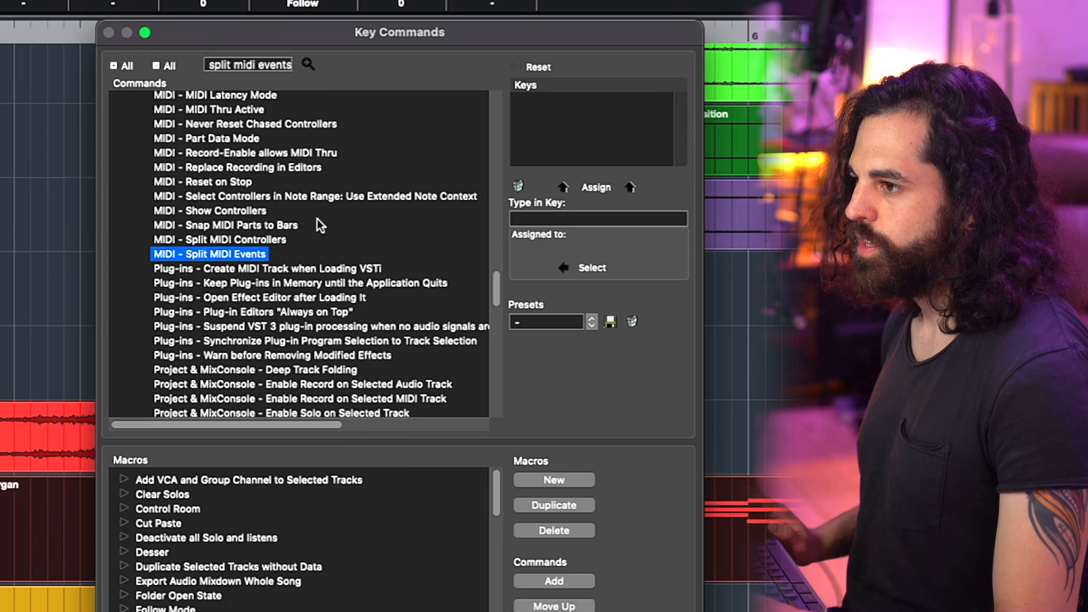
Locate the Split MIDI Controllers and Split MIDI Events entries in the key commands list and close the dialog.
left_click(225, 242)
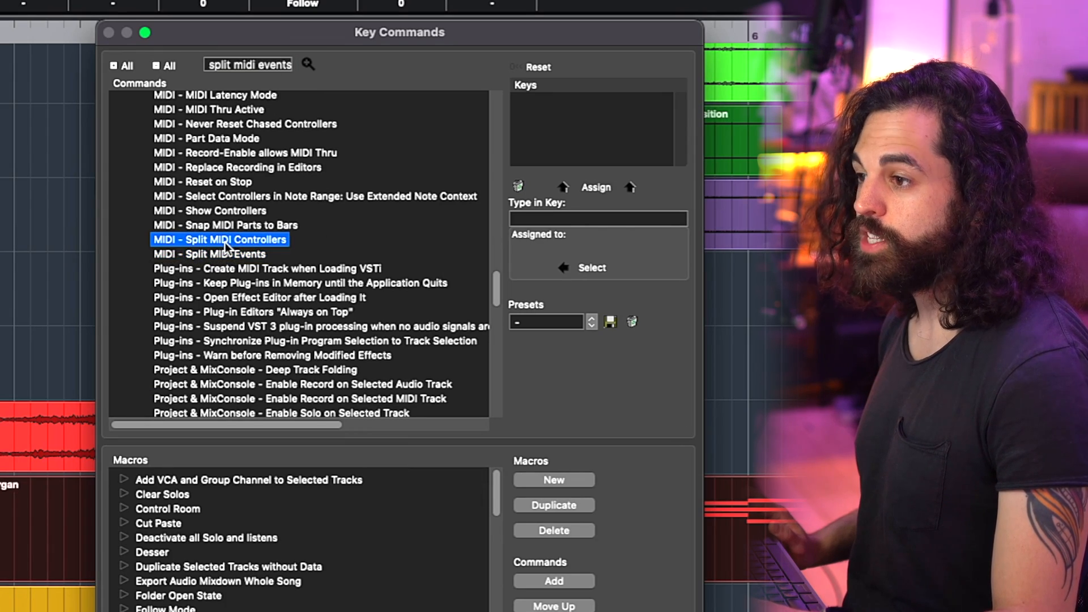
left_click(230, 257)
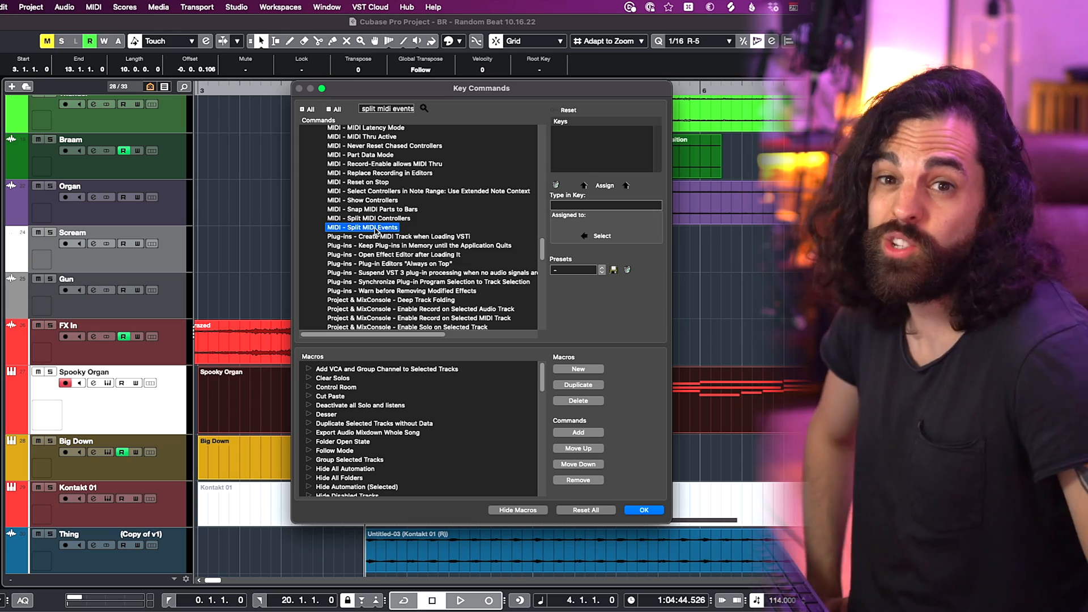
left_click(639, 508)
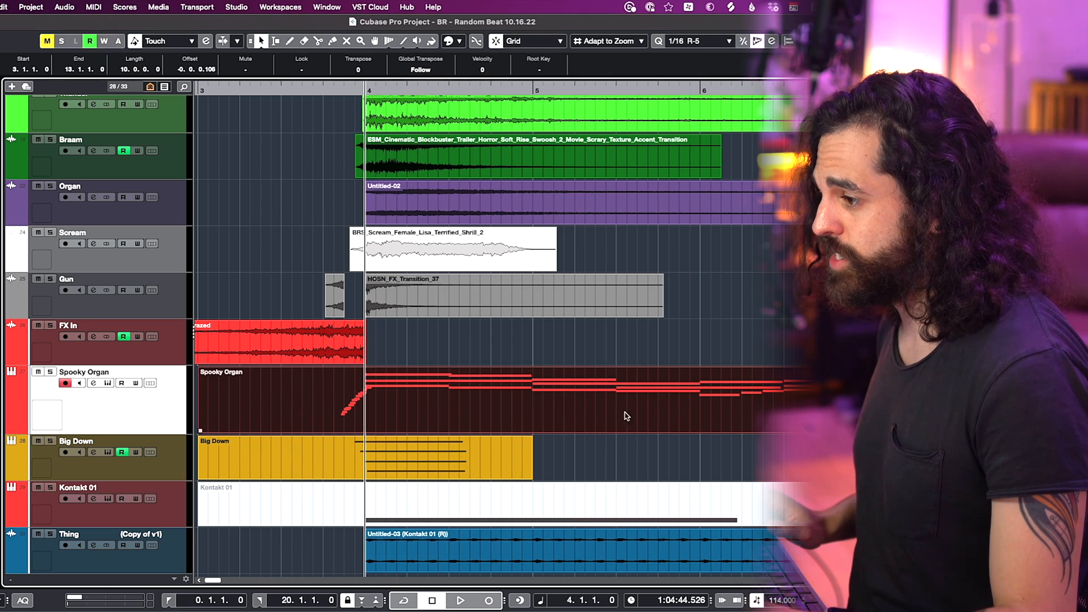
Turn off Split MIDI Events and Split MIDI Controllers in the Editing-MIDI preferences.
left_click(599, 346)
key("super+comma")
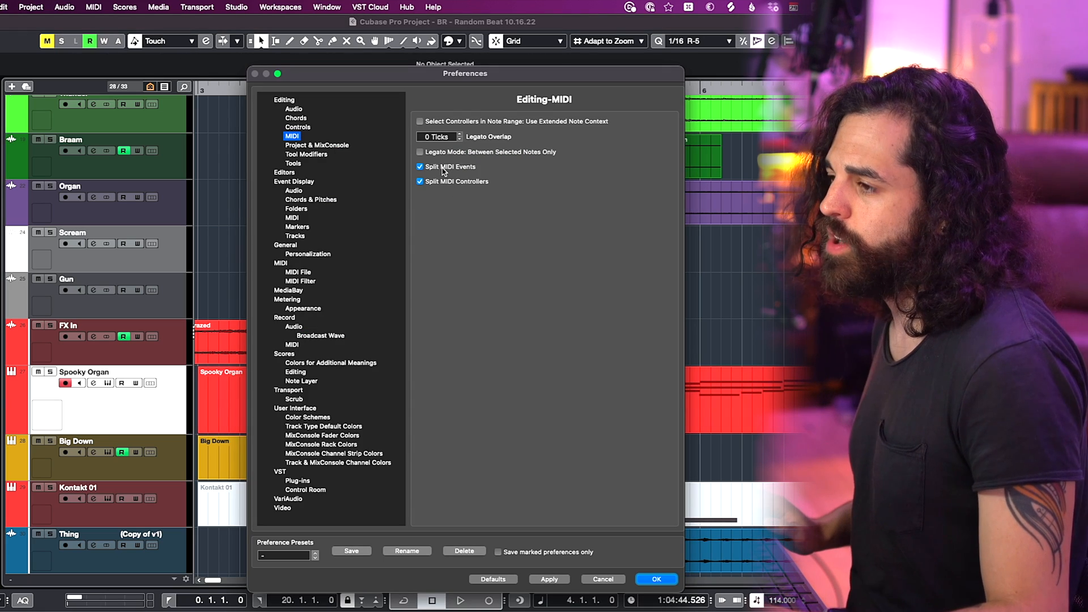
left_click(420, 167)
left_click(420, 181)
left_click(650, 579)
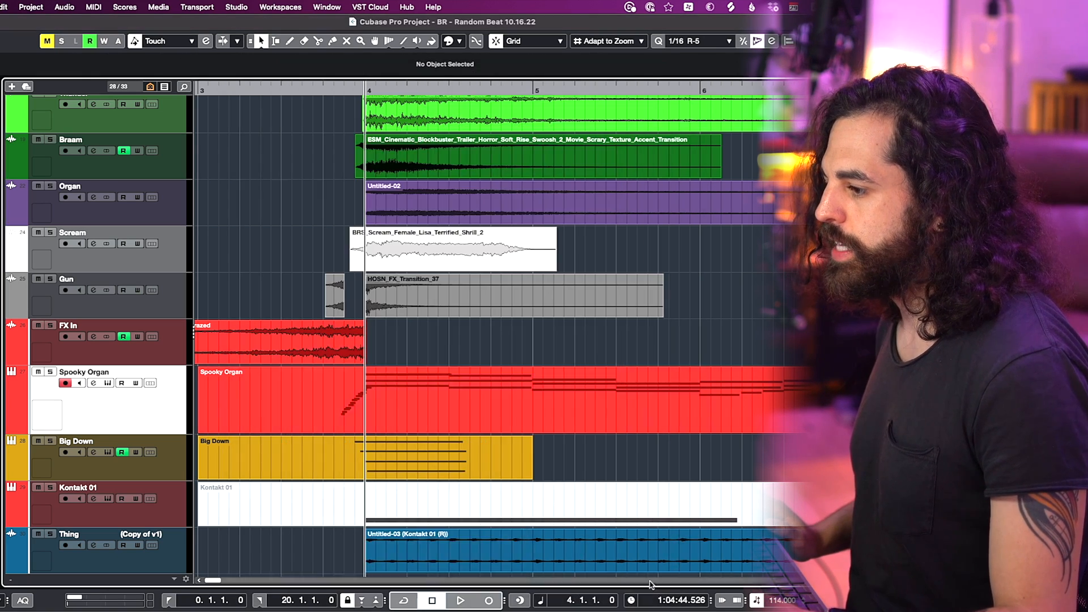
Lengthen the first long G4 and A#3 notes of the Spooky Organ part to end slightly past 4.3, at about 4.3.1.86 and 4.3.1.98.
double_click(474, 417)
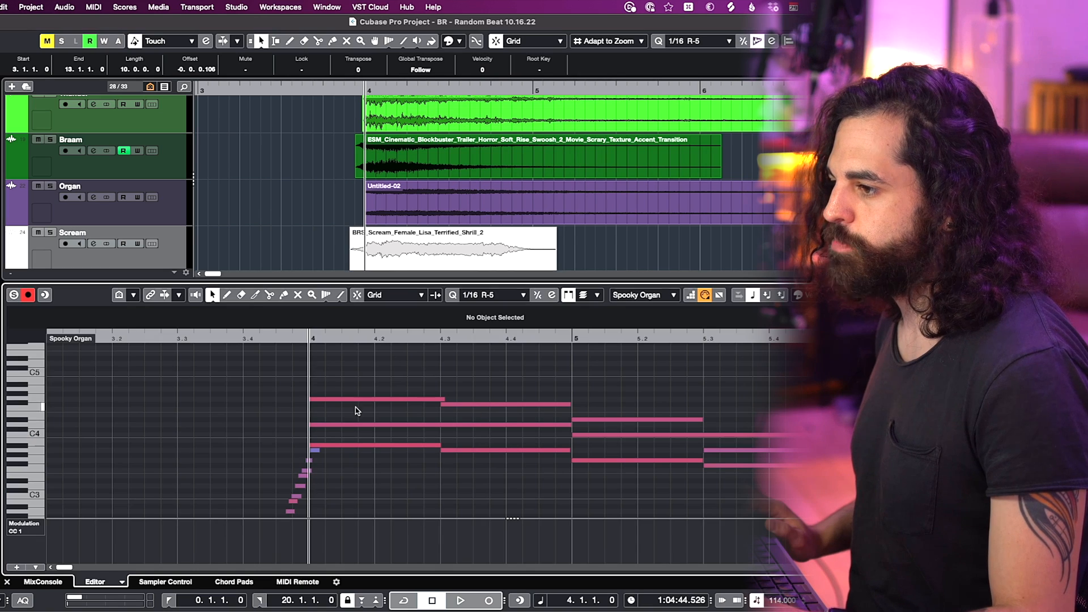
left_click(440, 400)
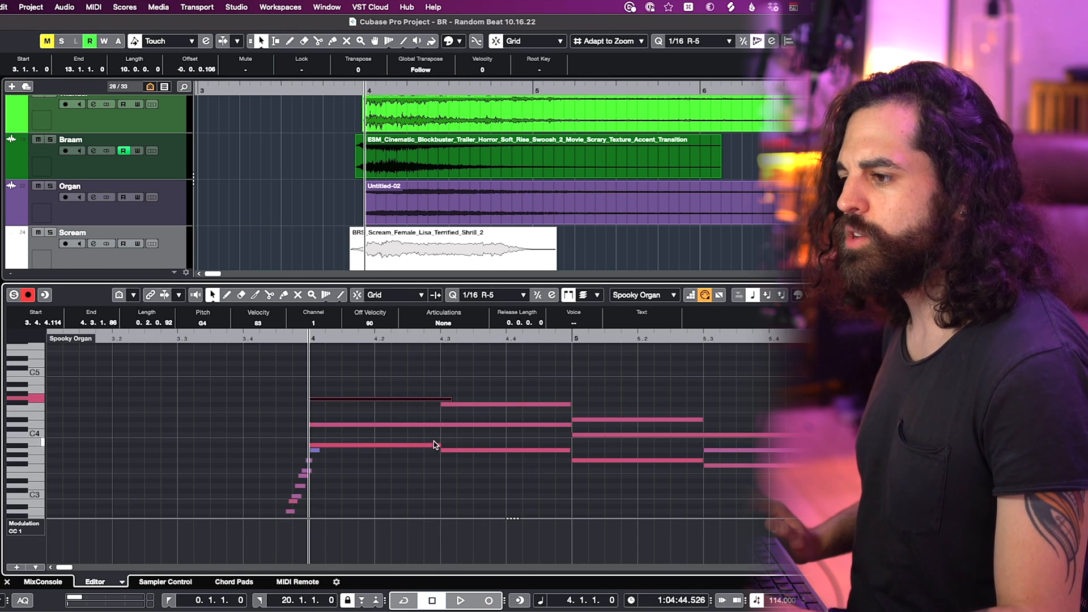
left_click(436, 442)
left_click_drag(437, 446, 454, 445)
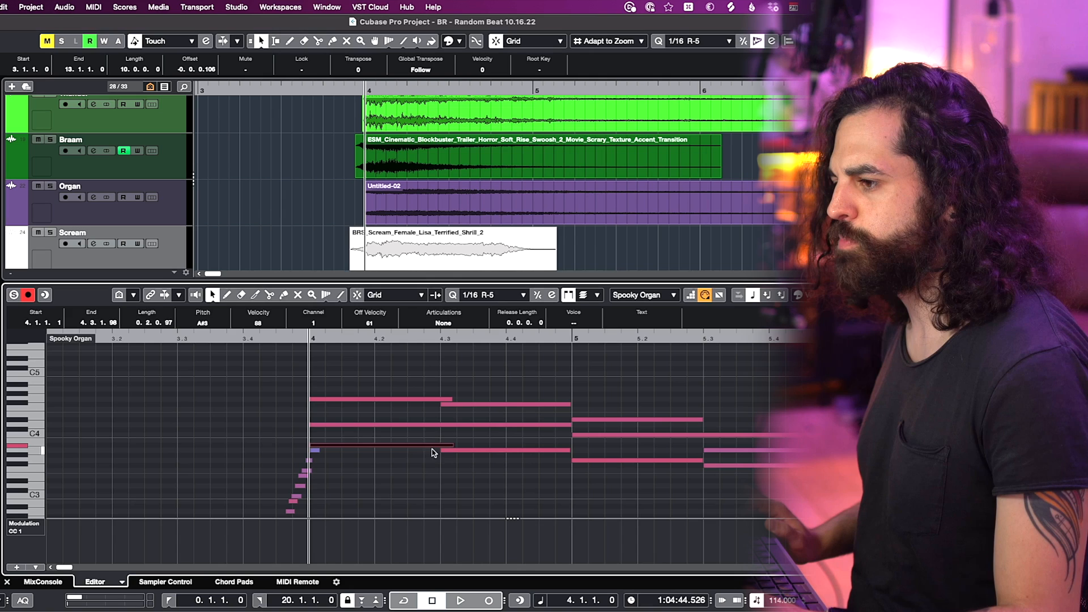
left_click(435, 491)
key("ctrl+alt+e")
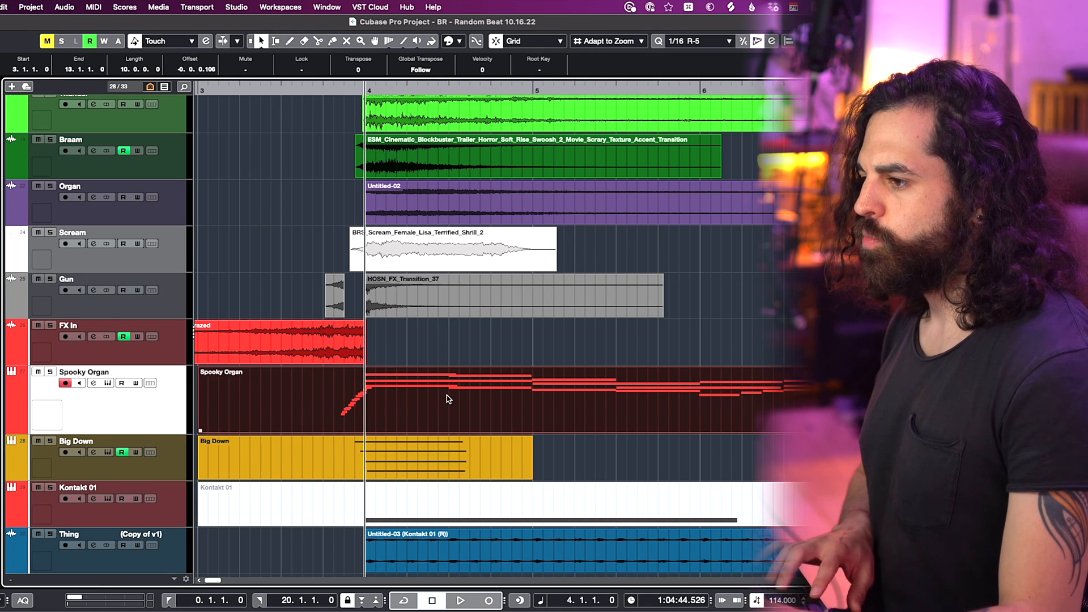
Turn on Split MIDI Events and Split MIDI Controllers in the Editing-MIDI preferences.
key("super+comma")
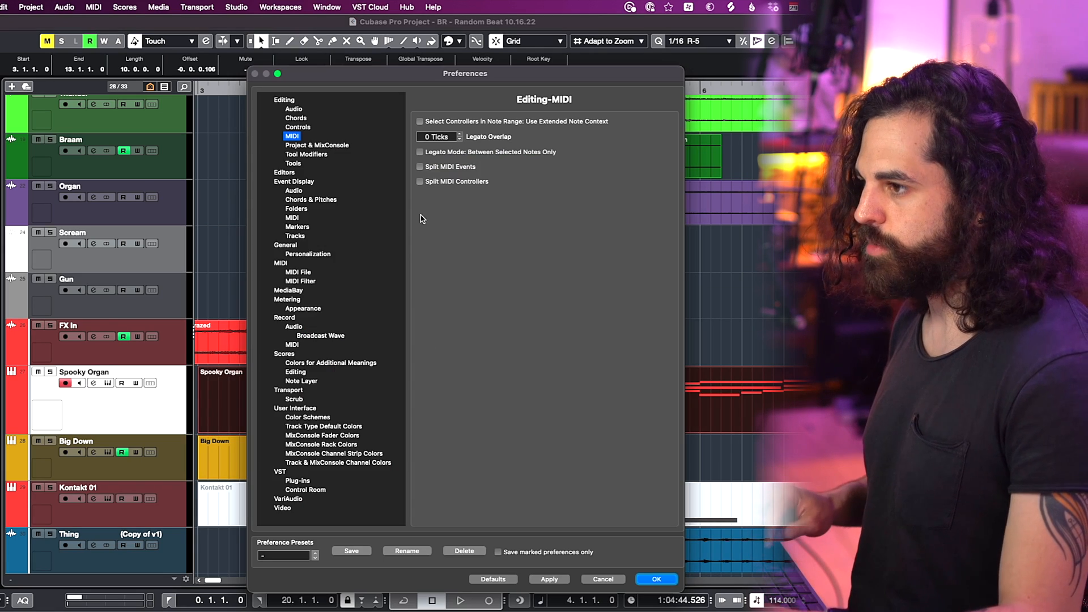
left_click(420, 167)
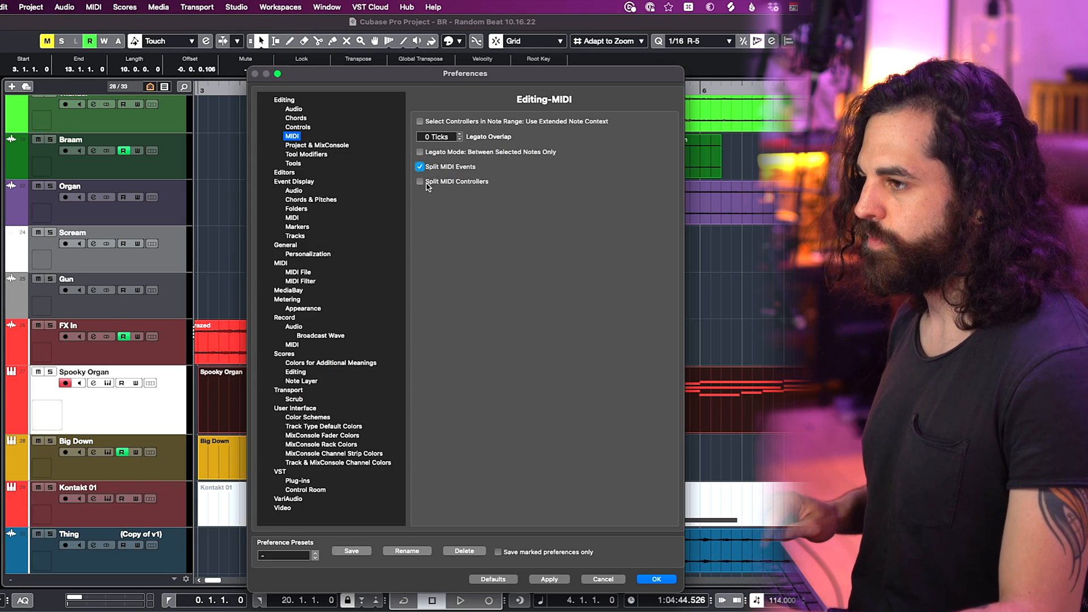
left_click(656, 579)
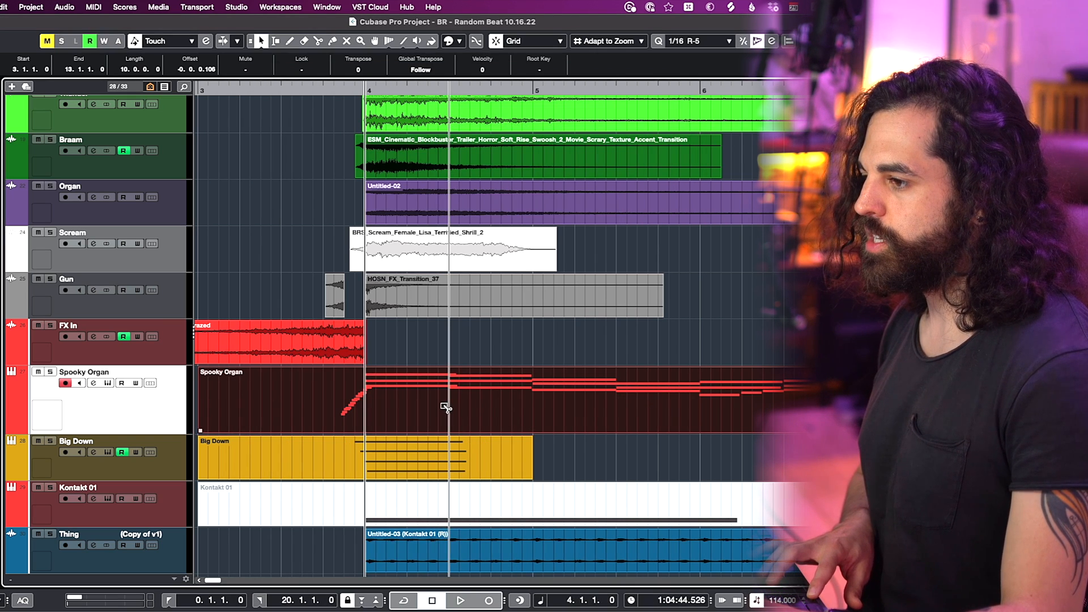
Split the Spooky Organ part at 4.3 and delete the two short note fragments at the start of the second part.
left_click(445, 407, "alt")
double_click(468, 419)
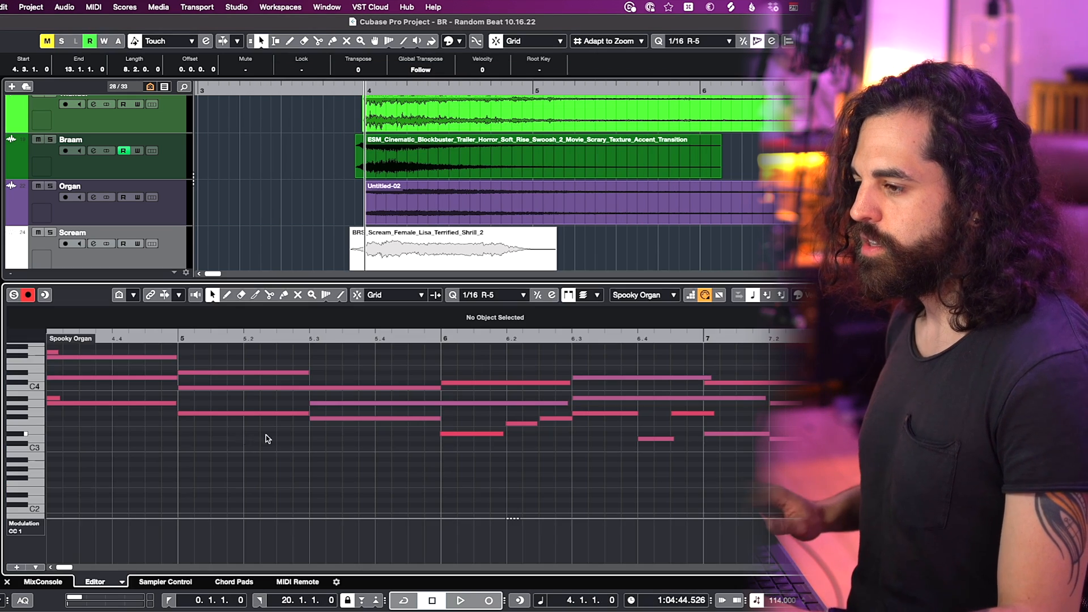
left_click(52, 352)
key("Delete")
left_click(52, 393)
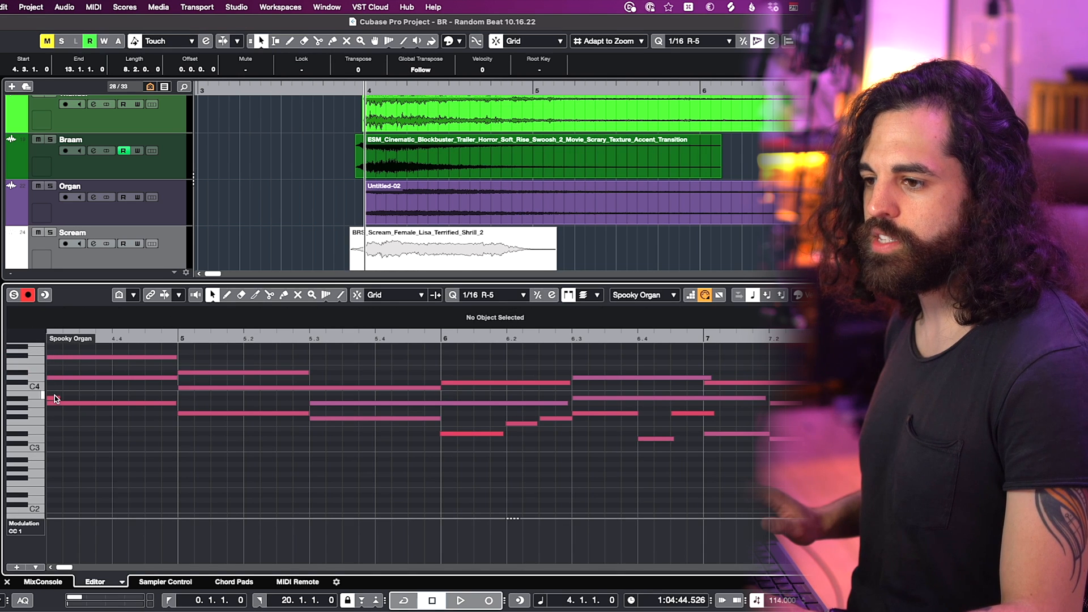
left_click(55, 399)
key("Delete")
key("Return")
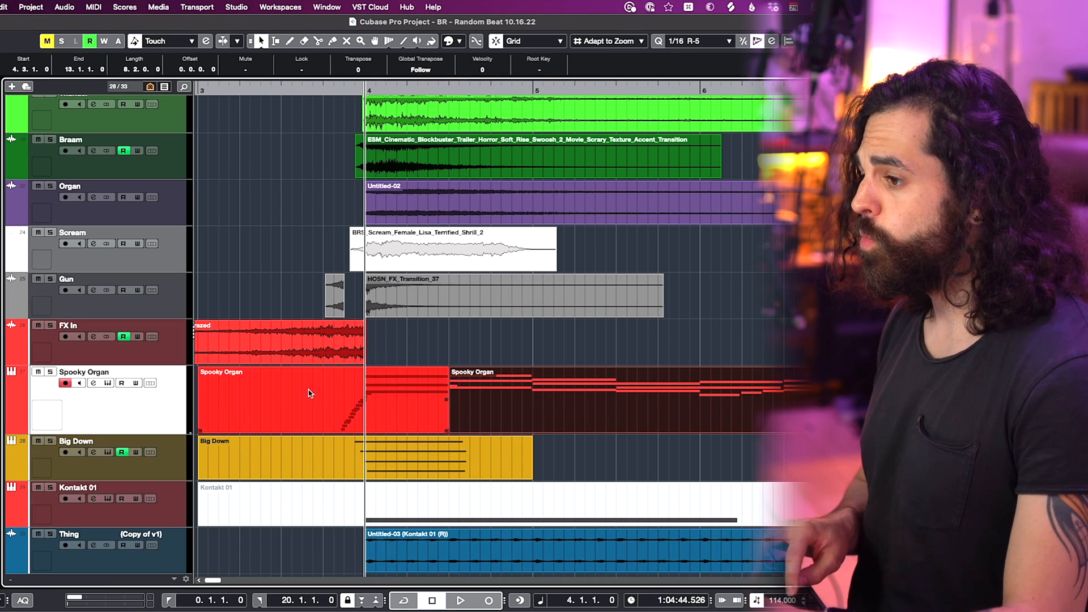
Undo the two fragment deletions and the Spooky Organ split at 4.3.
key("super+z")
key("super+z")
key("super+z")
Turn off Split MIDI Events in the Editing-MIDI preferences and split the Spooky Organ part at 4.3.
key("super+comma")
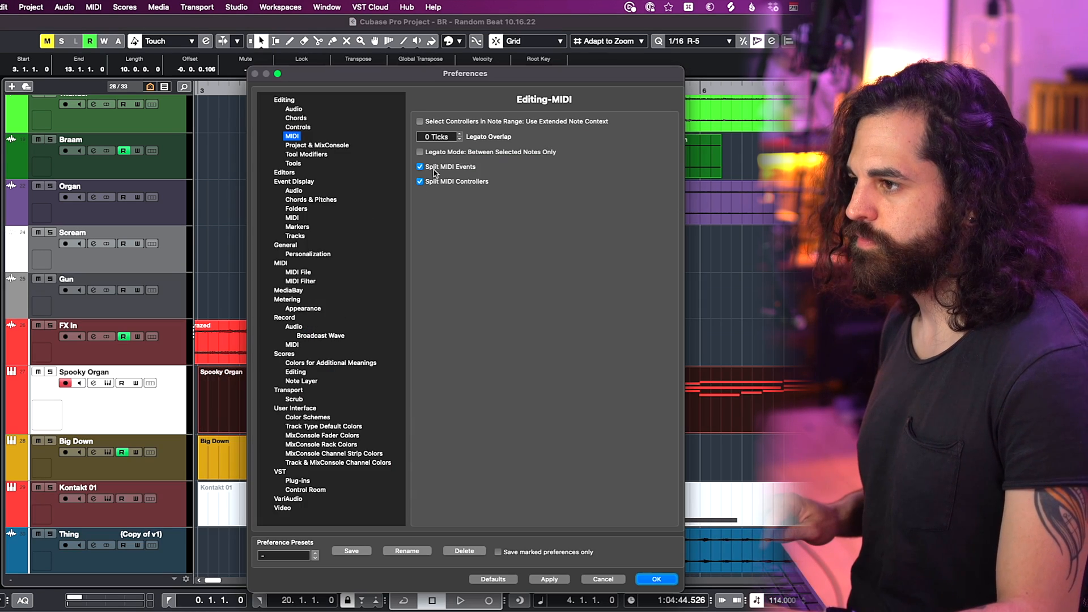
key("Return")
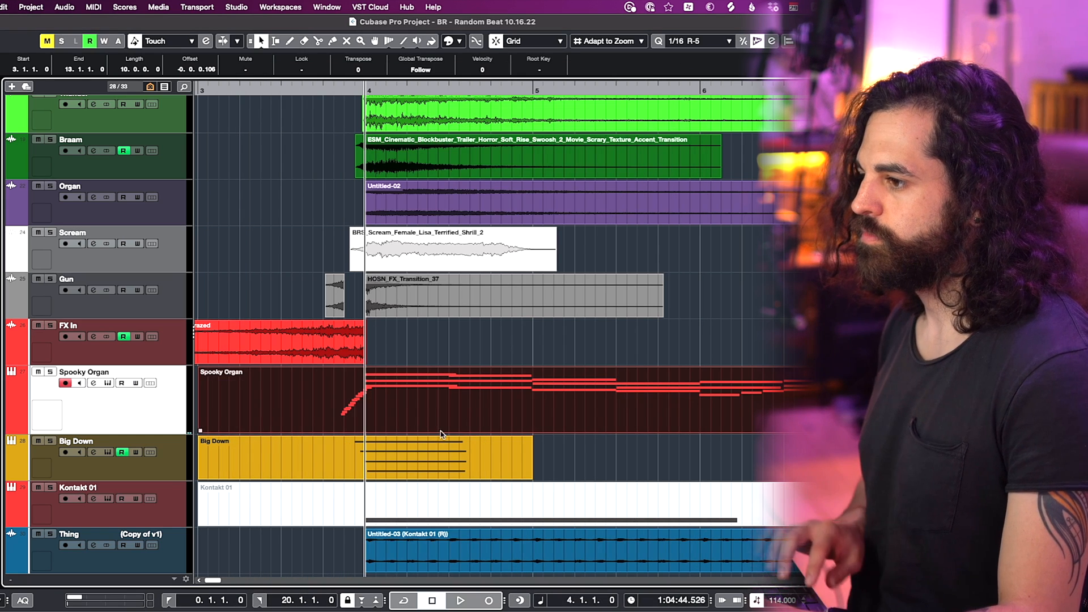
left_click(448, 394)
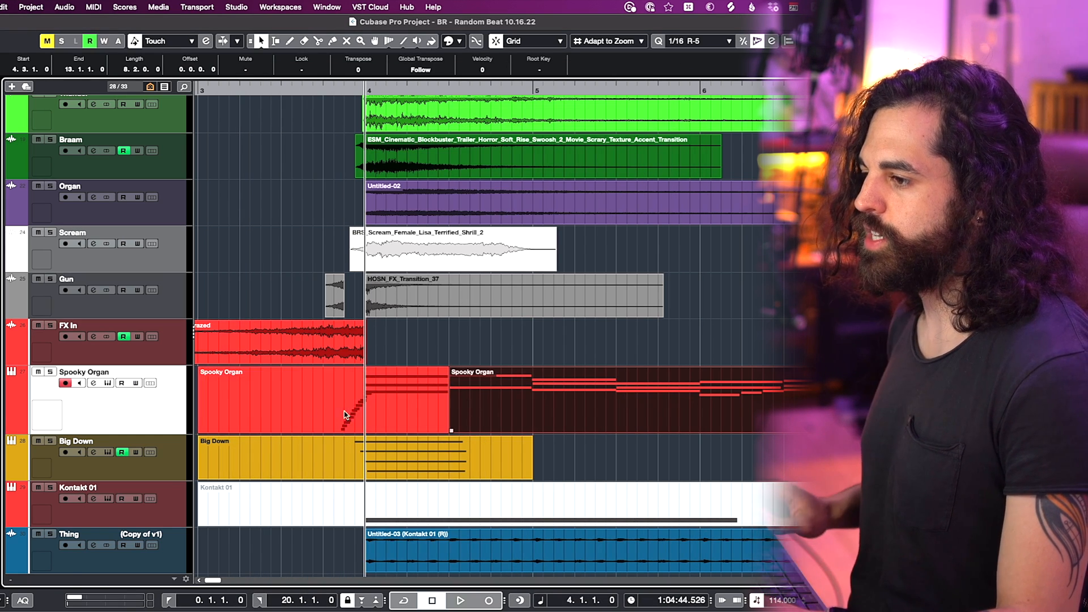
Inspect the notes of both Spooky Organ parts in the editor and undo the split at 4.3.
key("Return")
left_click_drag(104, 428, 113, 347)
key("Return")
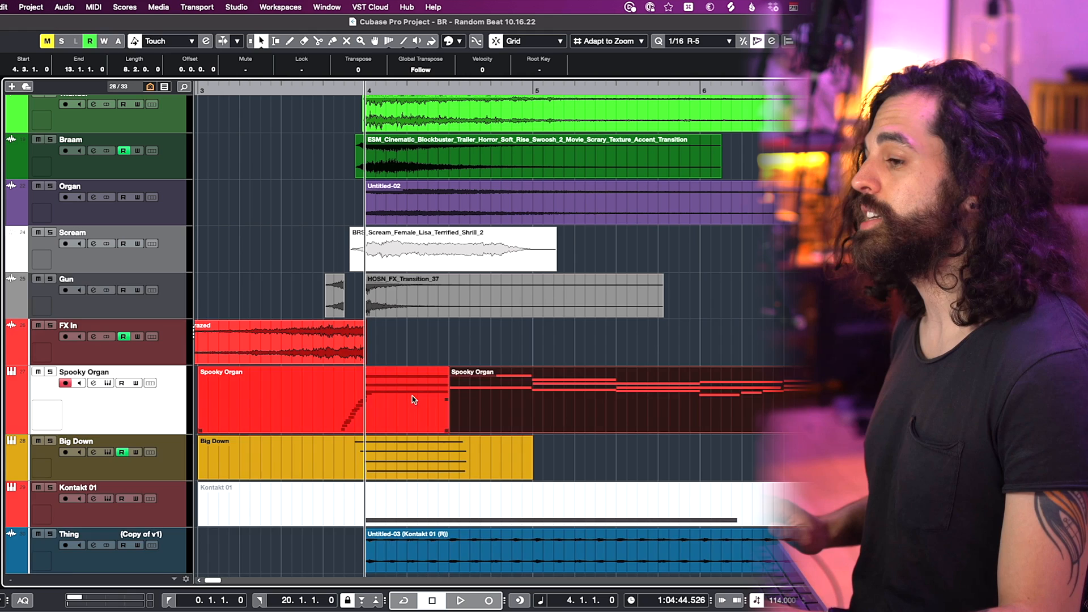
double_click(415, 400)
key("Return")
key("super+z")
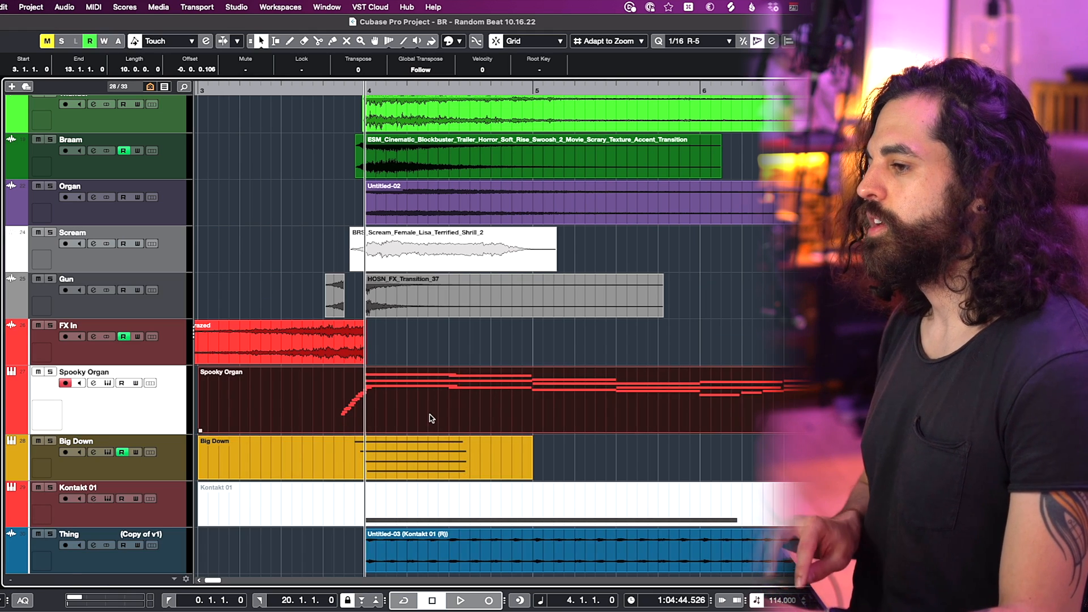
Split the Spooky Organ part at 4.2.3, delete the first section and inspect the remaining part's notes in the editor.
double_click(431, 416)
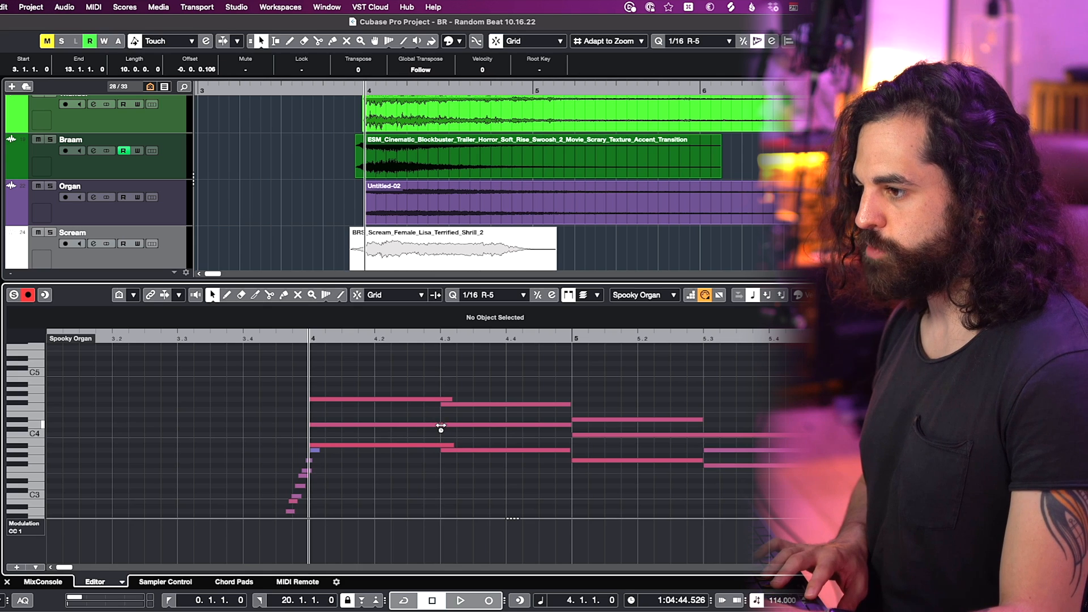
key("Return")
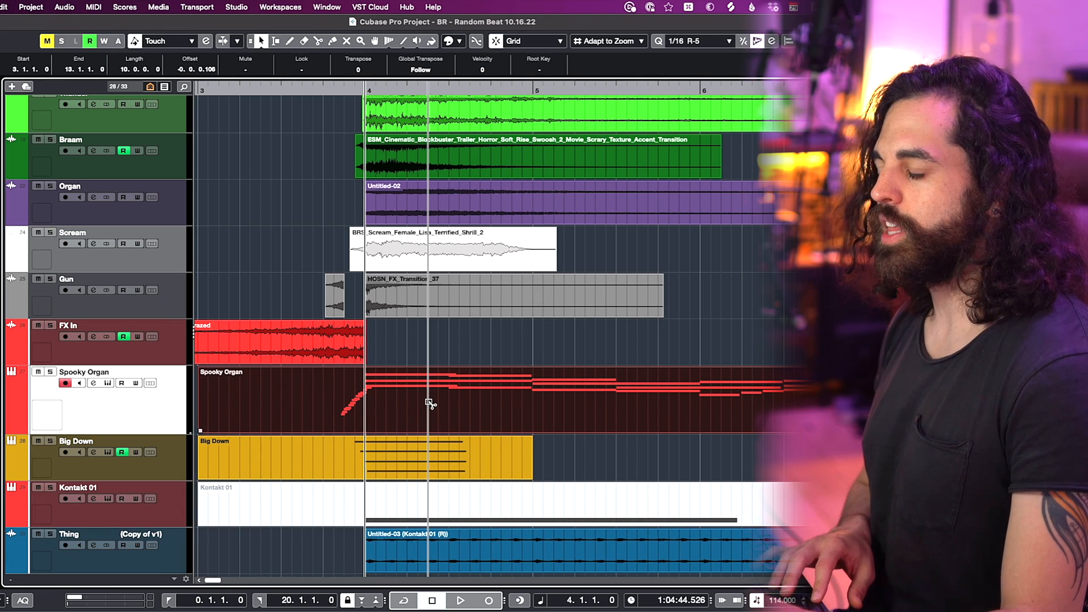
left_click(429, 402, "alt")
left_click(343, 413)
key("Delete")
double_click(457, 415)
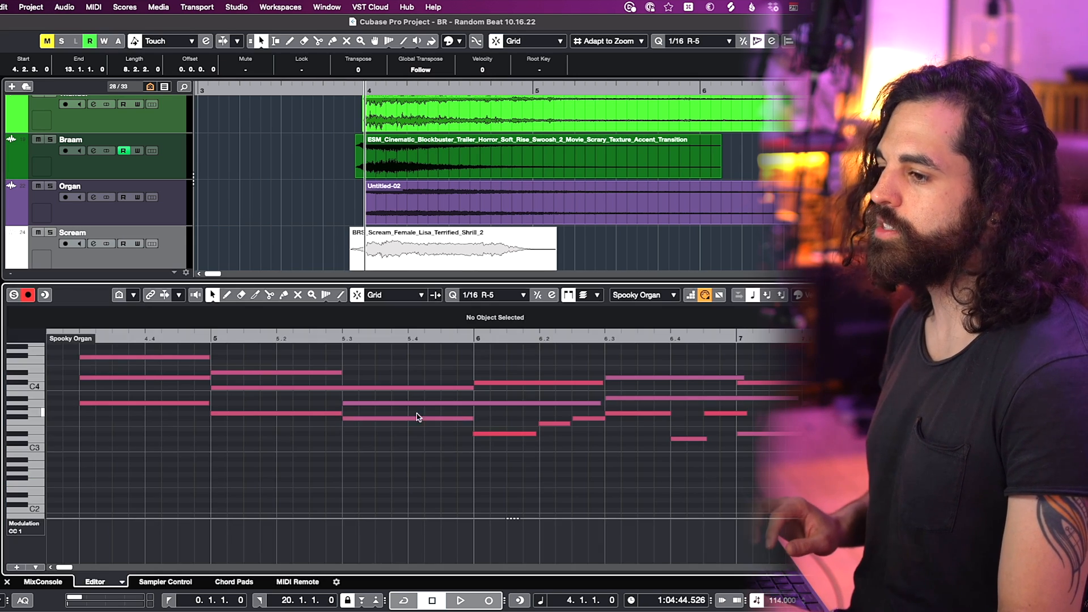
left_click_drag(162, 427, 147, 341)
left_click(126, 459)
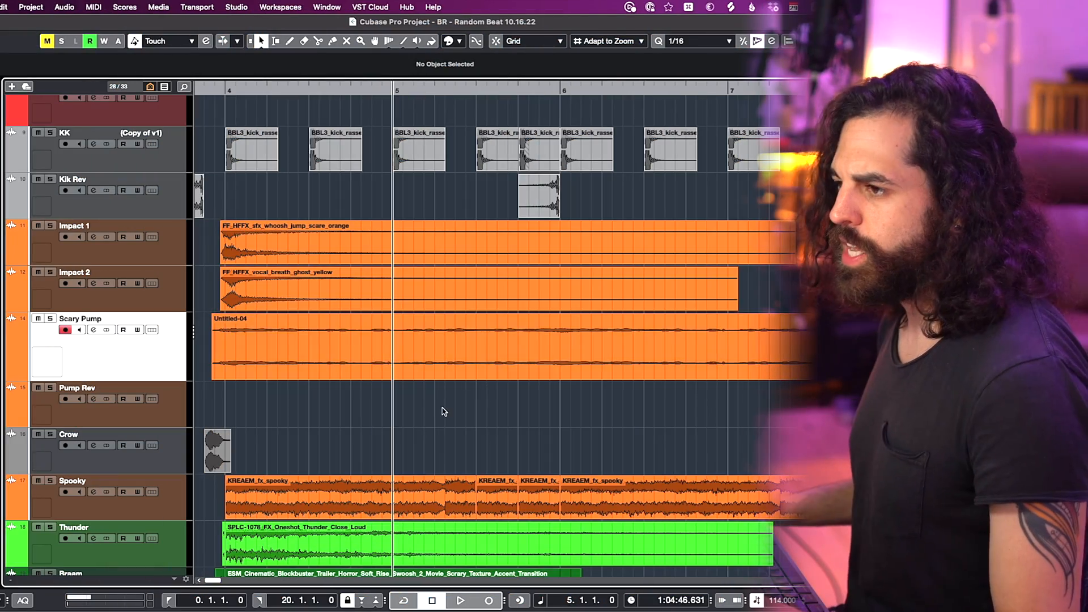
Select the Impact 1, Impact 2 and Scary Pump events and split them at the project cursor at bar 5.
left_click(352, 299)
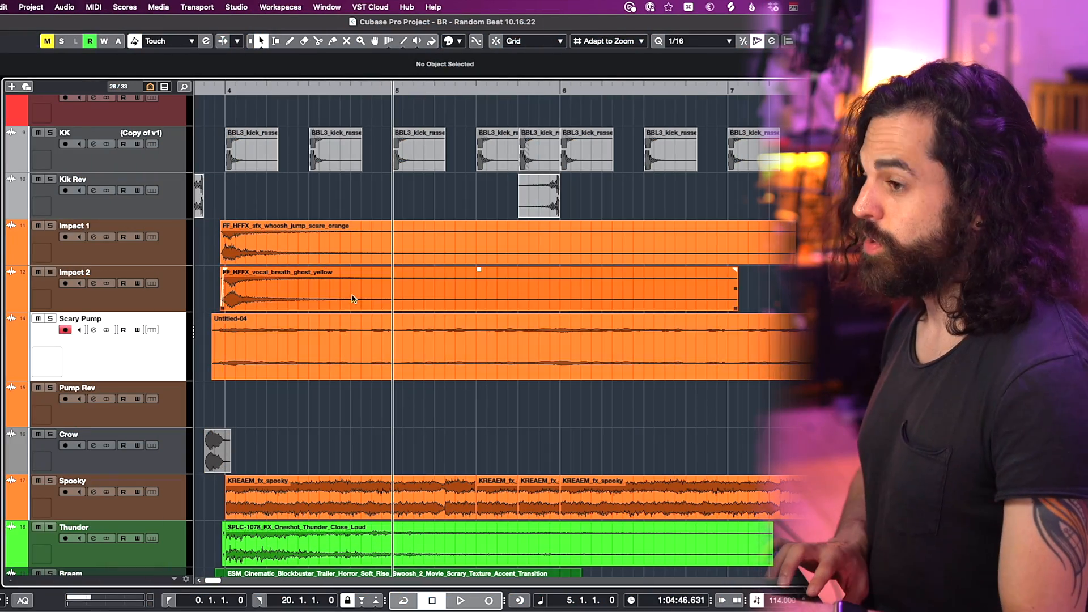
left_click_drag(355, 420, 400, 235)
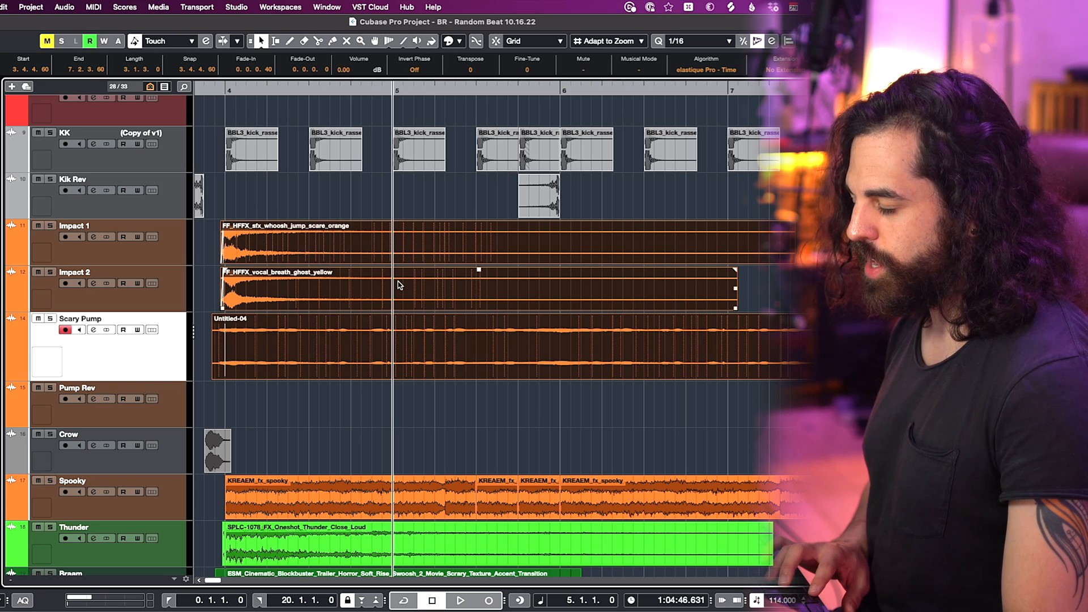
key("alt+x")
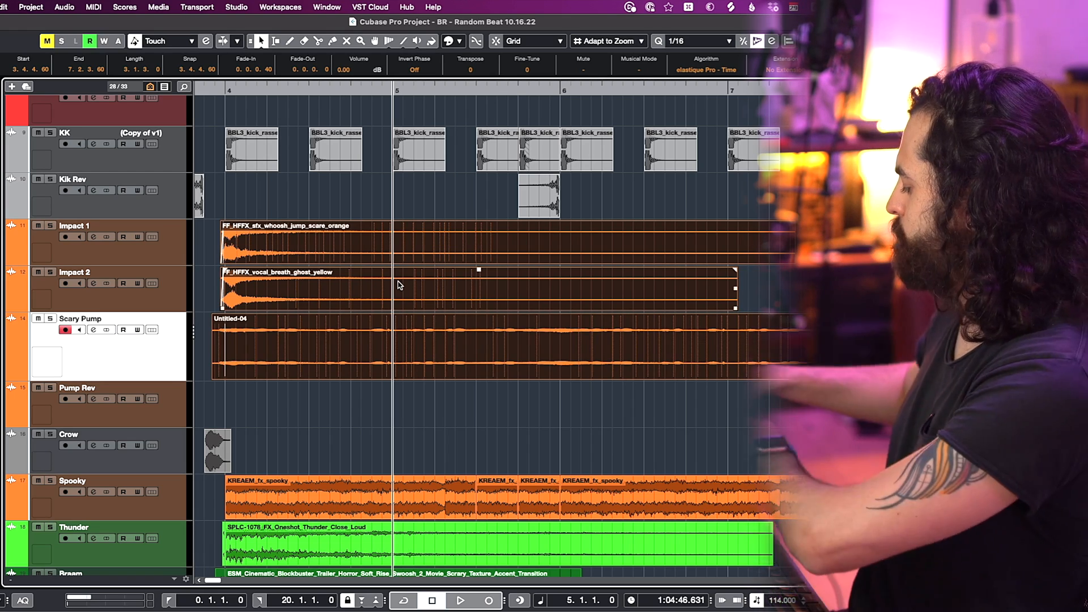
left_click(391, 342)
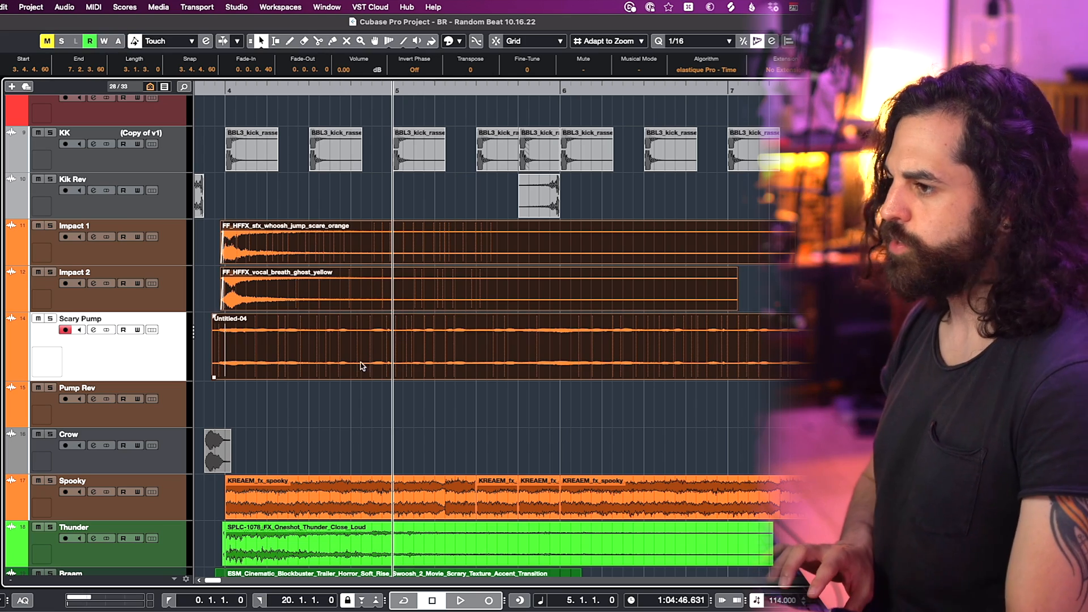
key("alt+x")
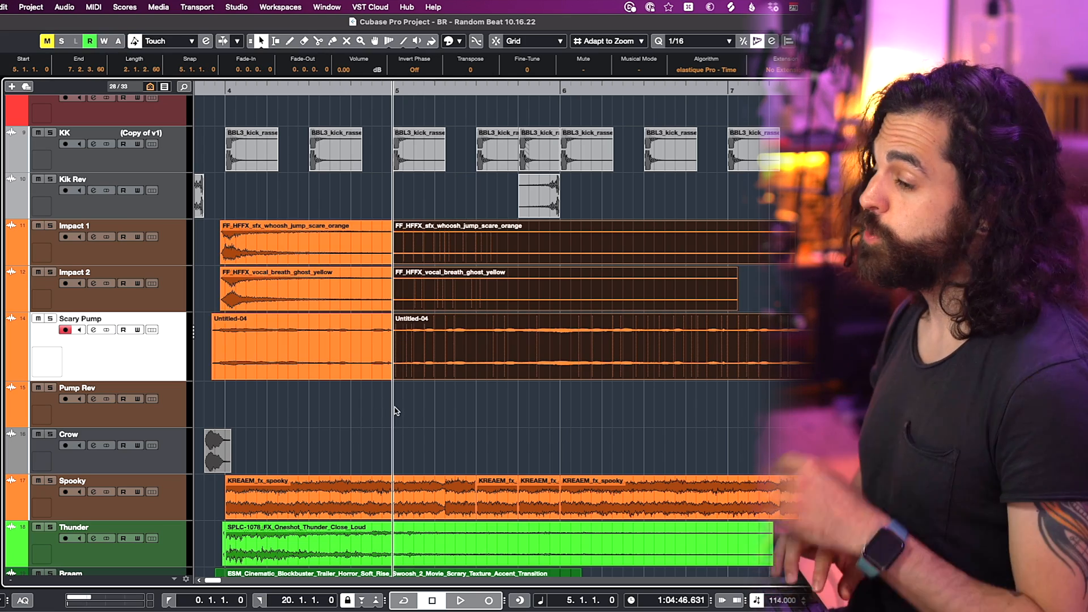
Undo the bar 5 split of the three audio events and select the Spooky Organ part.
left_click(450, 384)
key("ctrl+z")
scroll(408, 433, "down", 6)
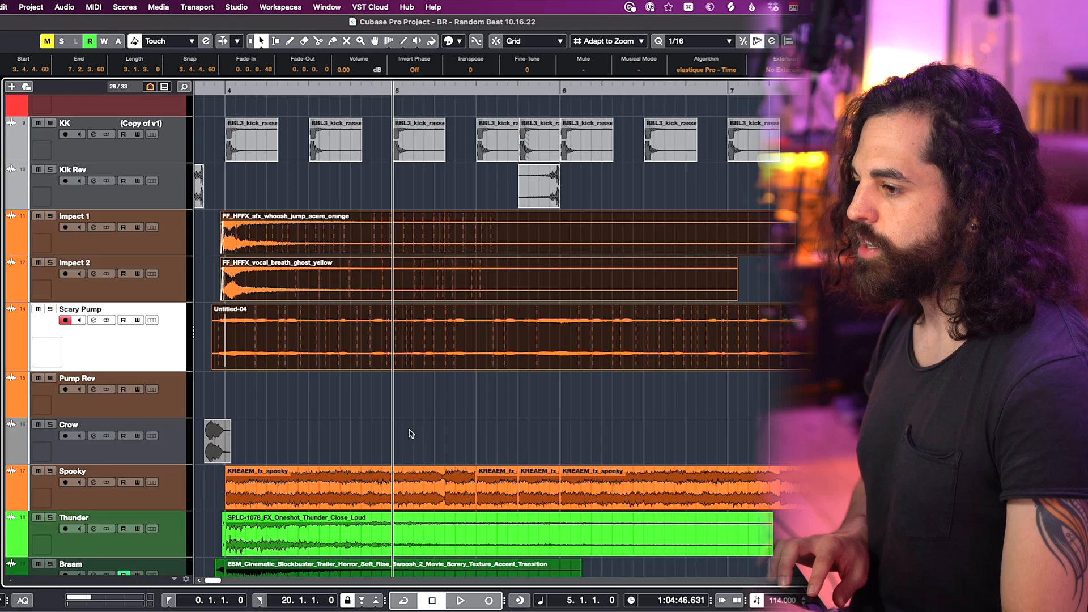
scroll(411, 433, "down", 1)
left_click(411, 454)
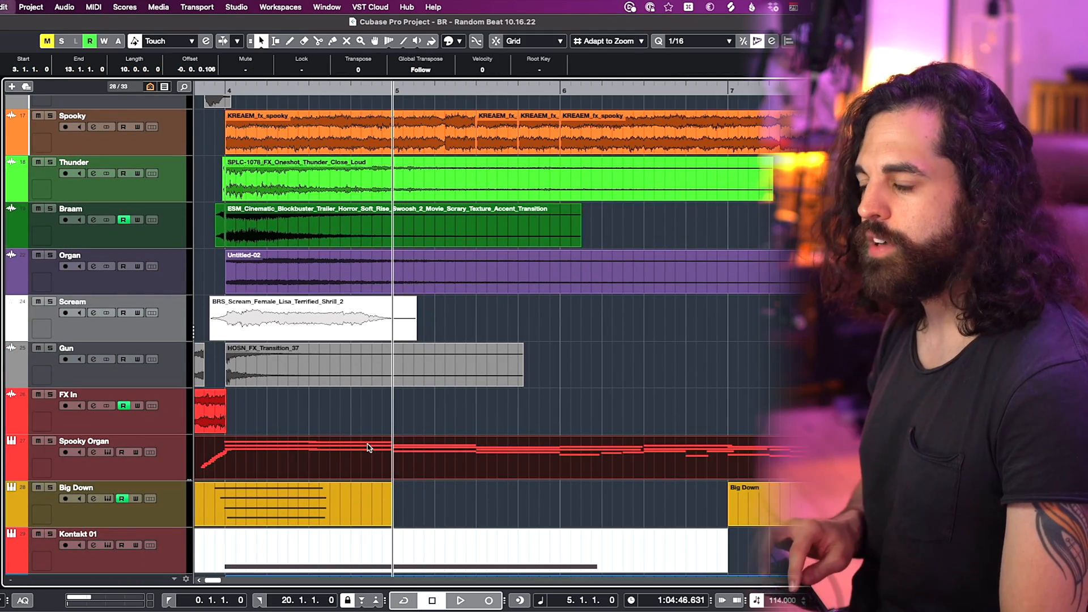
scroll(334, 454, "up", 7)
Select the Scary Pump event, move the project cursor to bar 4 and back to bar 5, and clear the selection.
left_click(329, 343)
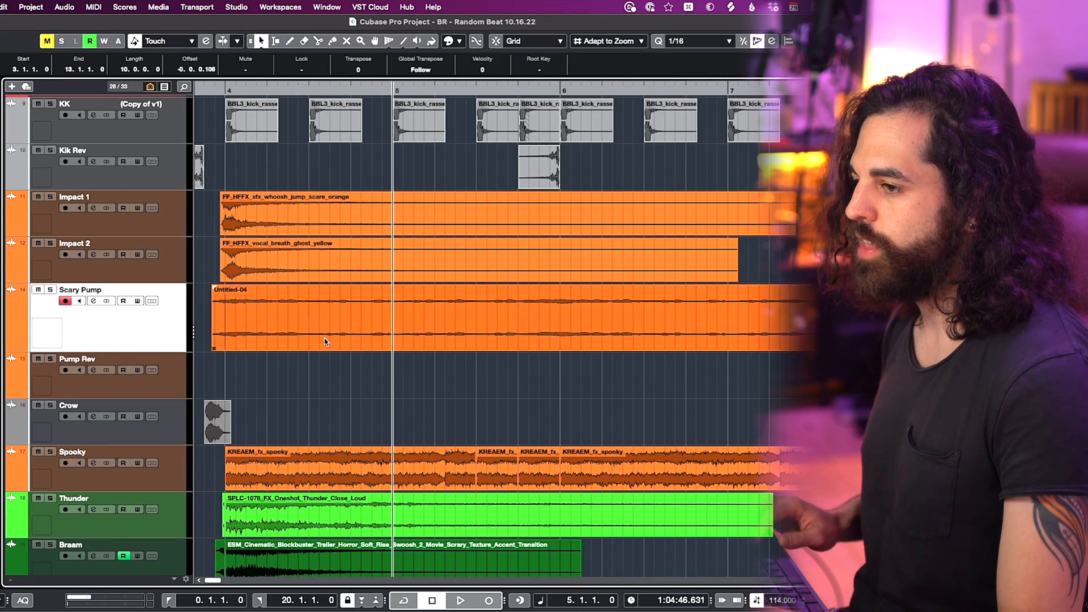
key("KP_Subtract")
scroll(310, 374, "left", 3)
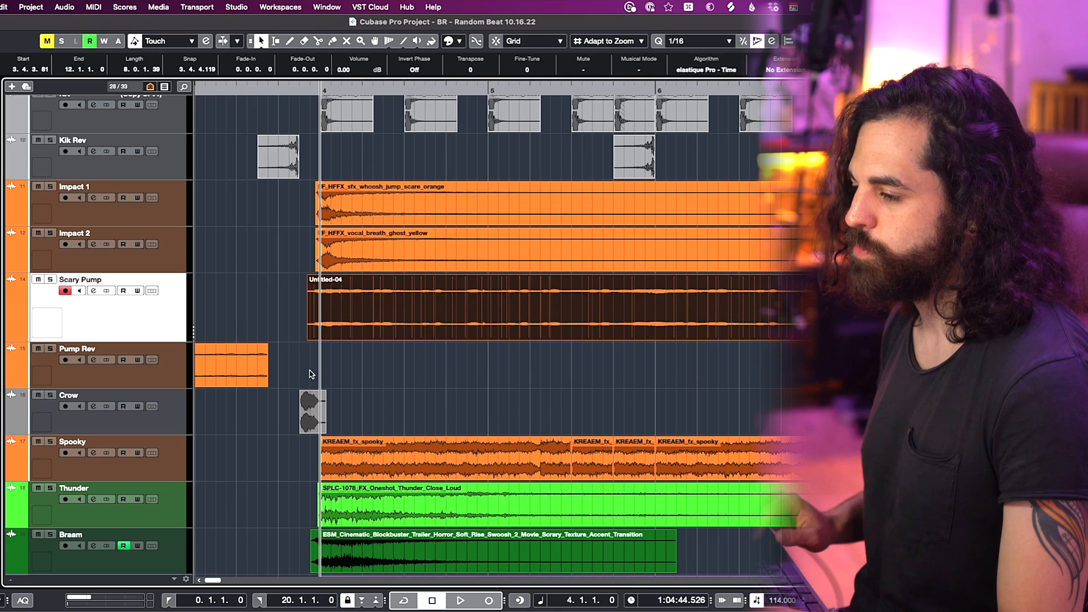
left_click(389, 363)
left_click(372, 325)
key("KP_Add")
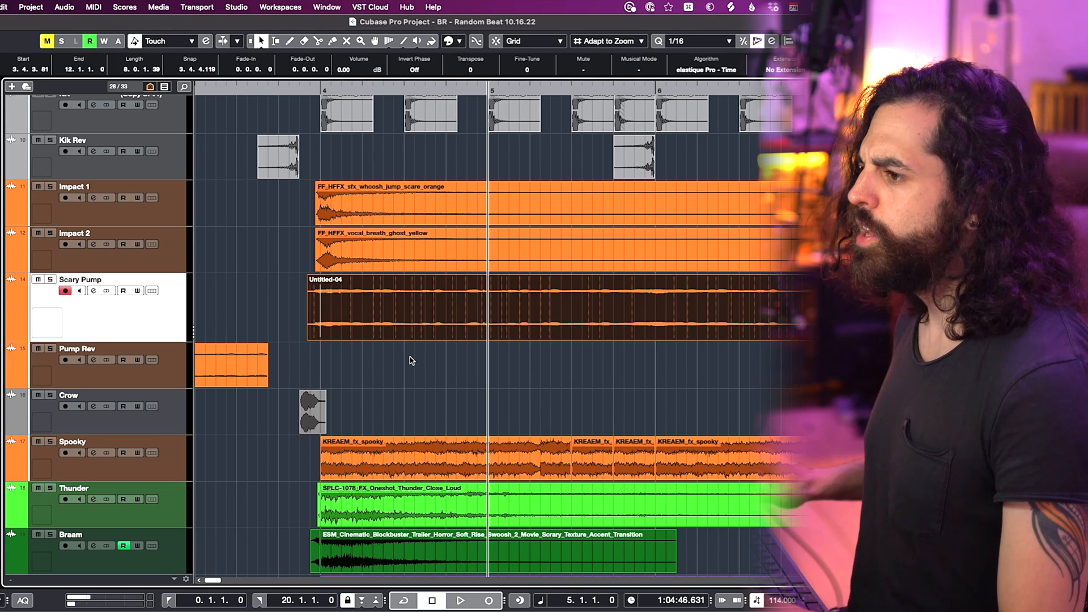
left_click(433, 380)
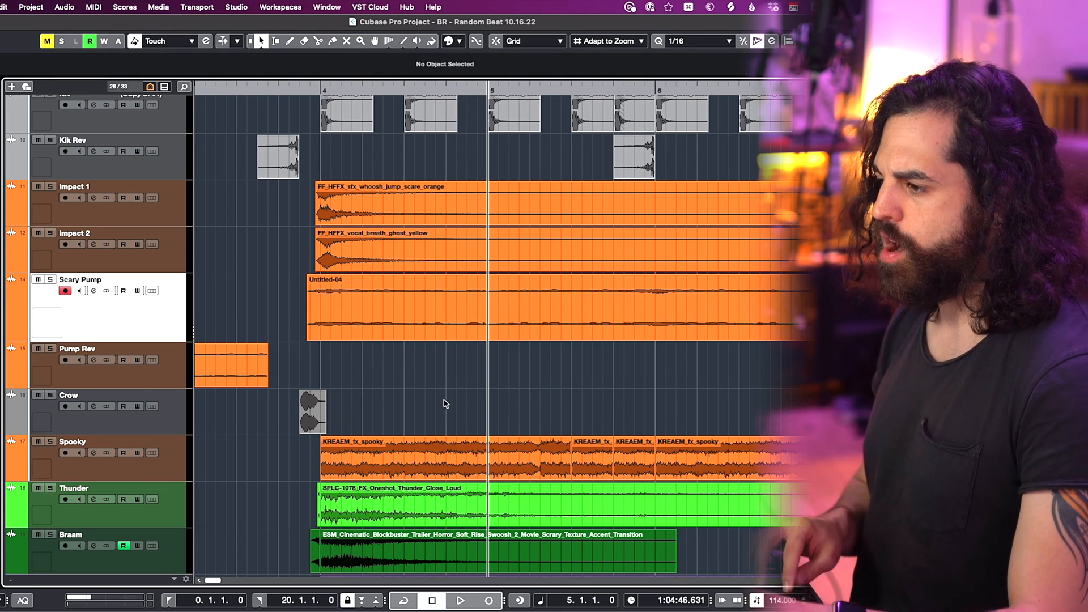
Split the Impact 1, Impact 2 and Scary Pump events at 5.1.4, then split the remaining tracks' events at the same position.
scroll(446, 408, "down", 1)
left_click(509, 365)
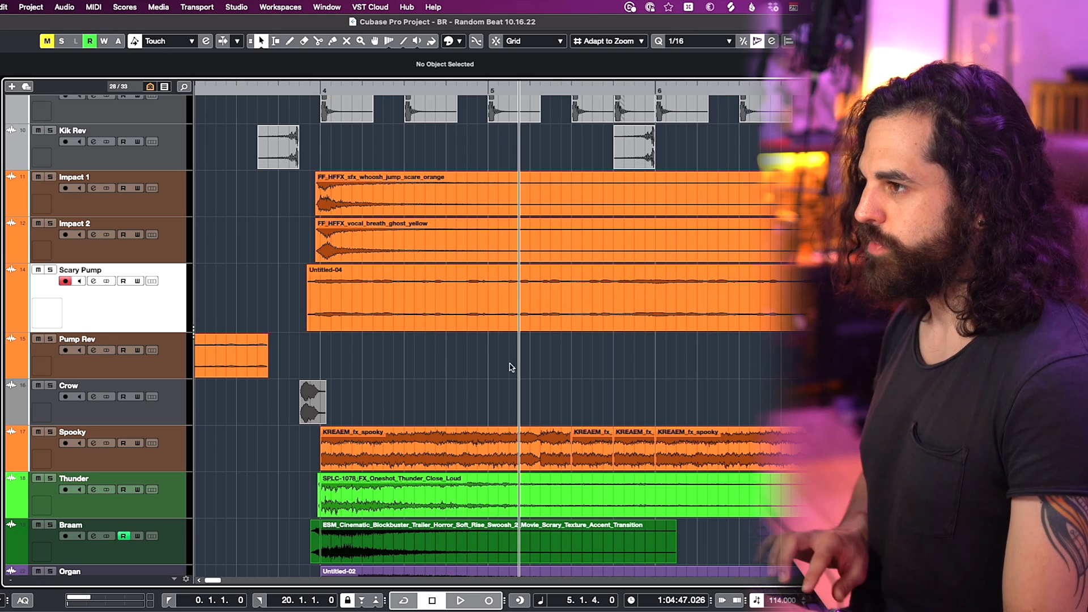
left_click_drag(510, 366, 523, 202)
key("alt+x")
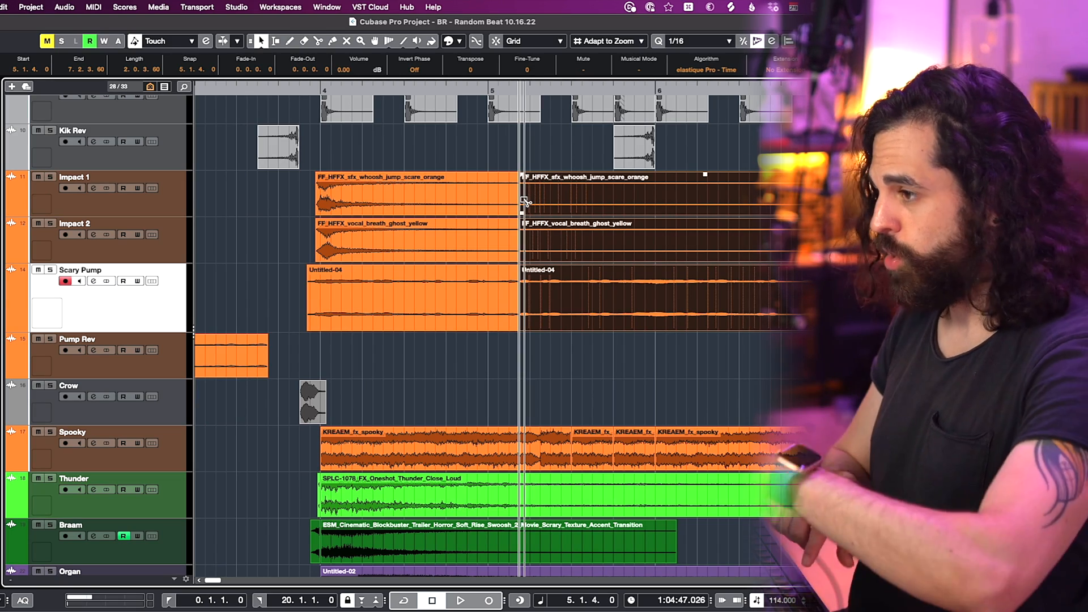
key("alt+x")
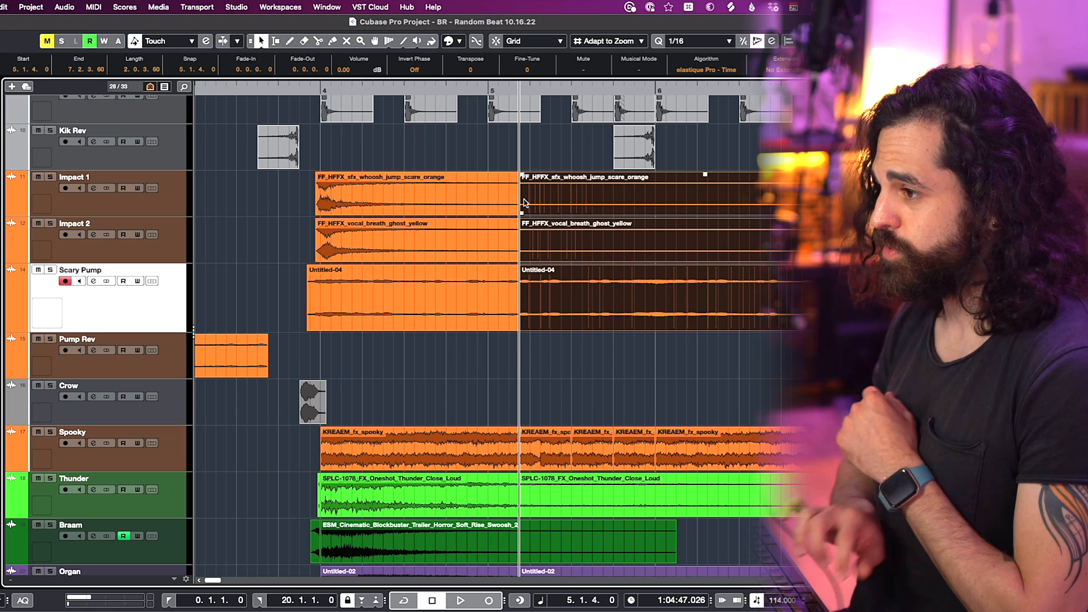
Undo the splits made at 5.1.4 on all tracks.
key("ctrl+z")
key("ctrl+z")
key("ctrl+z")
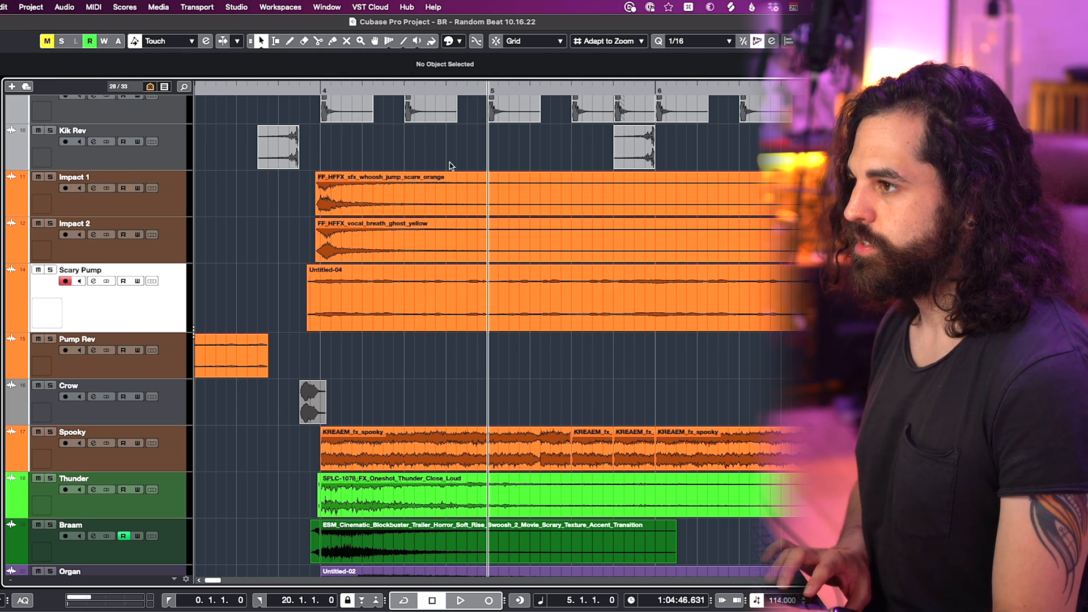
Split all events at 4.3.2 with nothing selected and review the cuts on every track.
key("KP_Subtract")
key("alt+x")
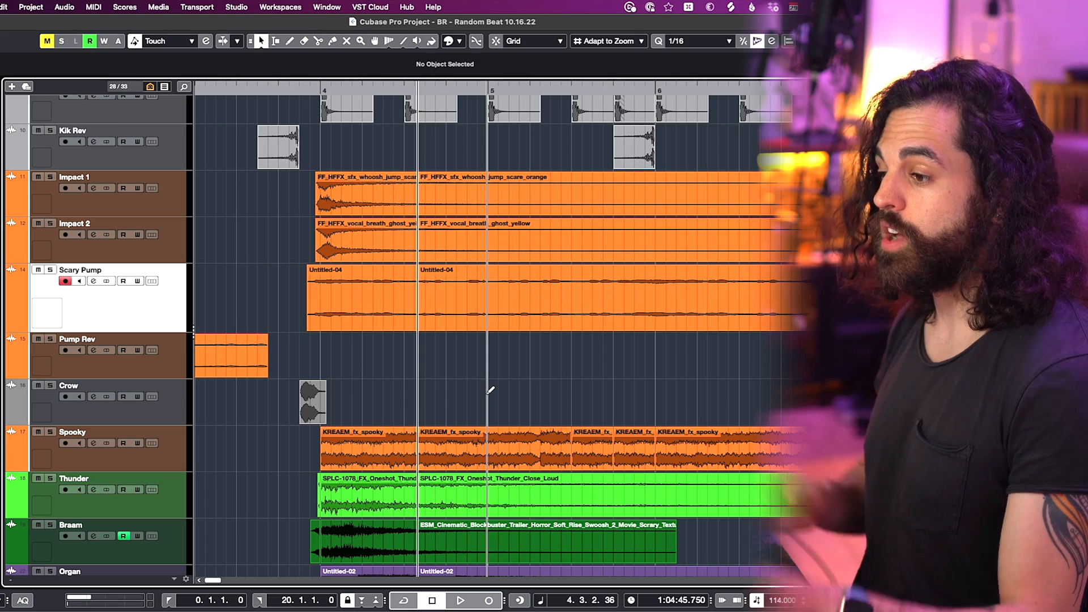
scroll(493, 375, "up", 8)
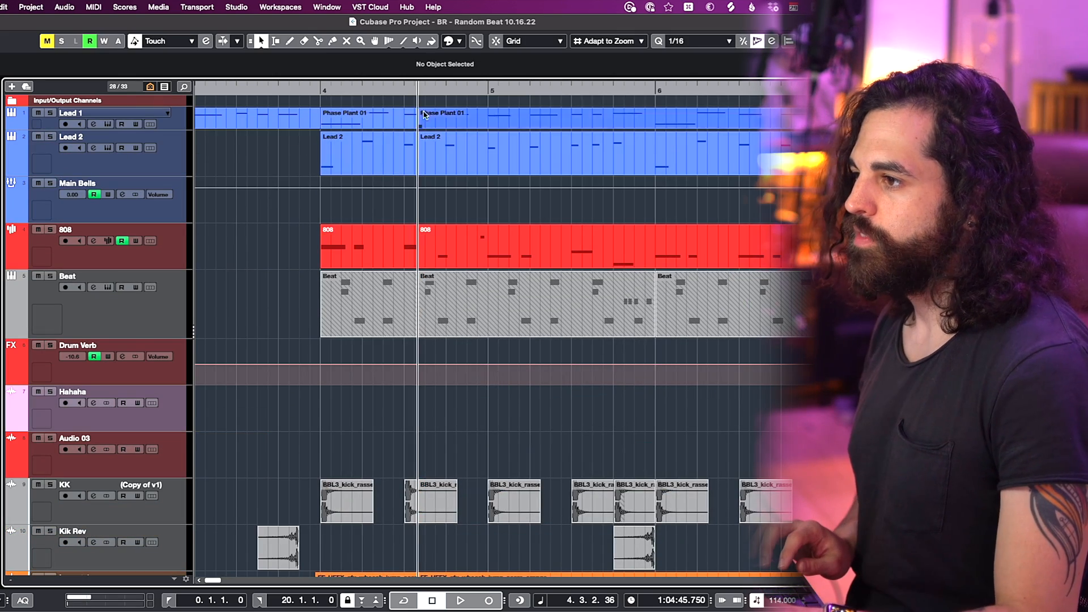
scroll(456, 367, "down", 3)
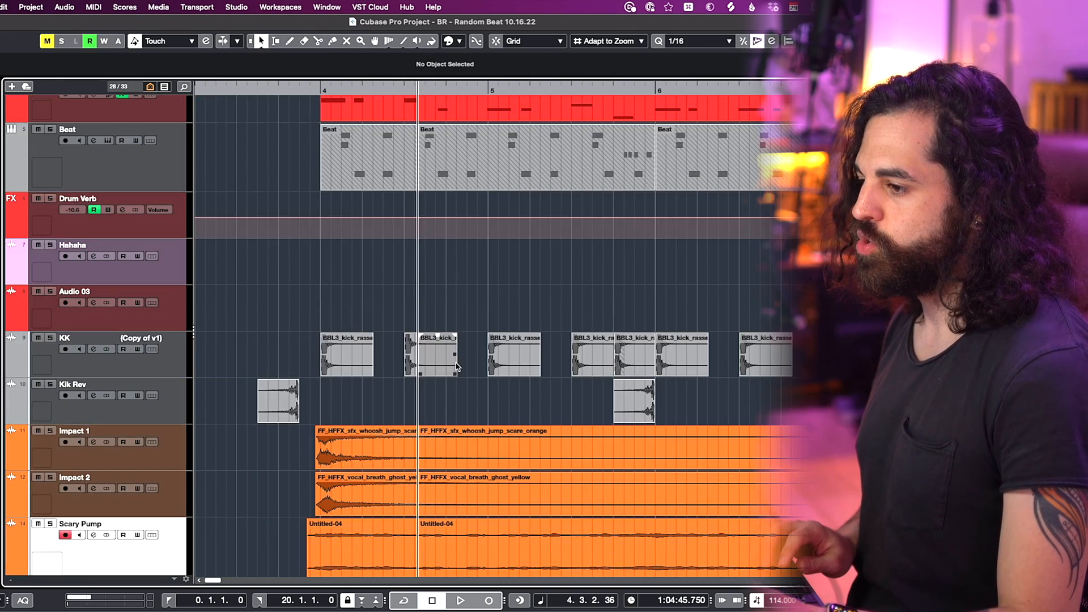
scroll(442, 363, "down", 13)
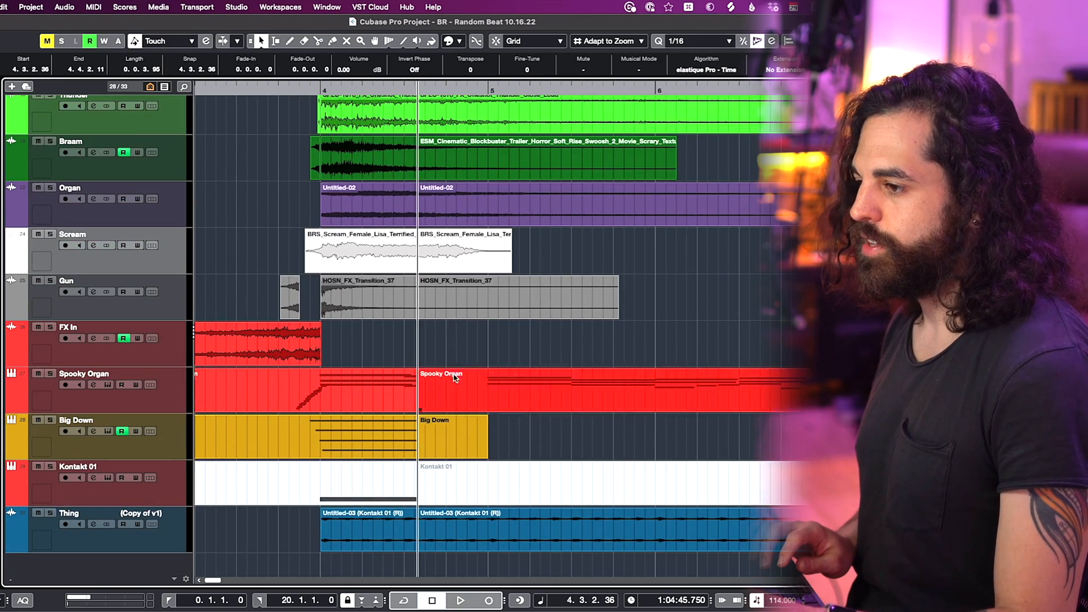
scroll(448, 385, "up", 7)
left_click(453, 406)
scroll(453, 405, "up", 8)
Clear the KK kick selection, try splitting all events at 5.1.3 with nothing selected, and undo the split.
left_click(511, 502)
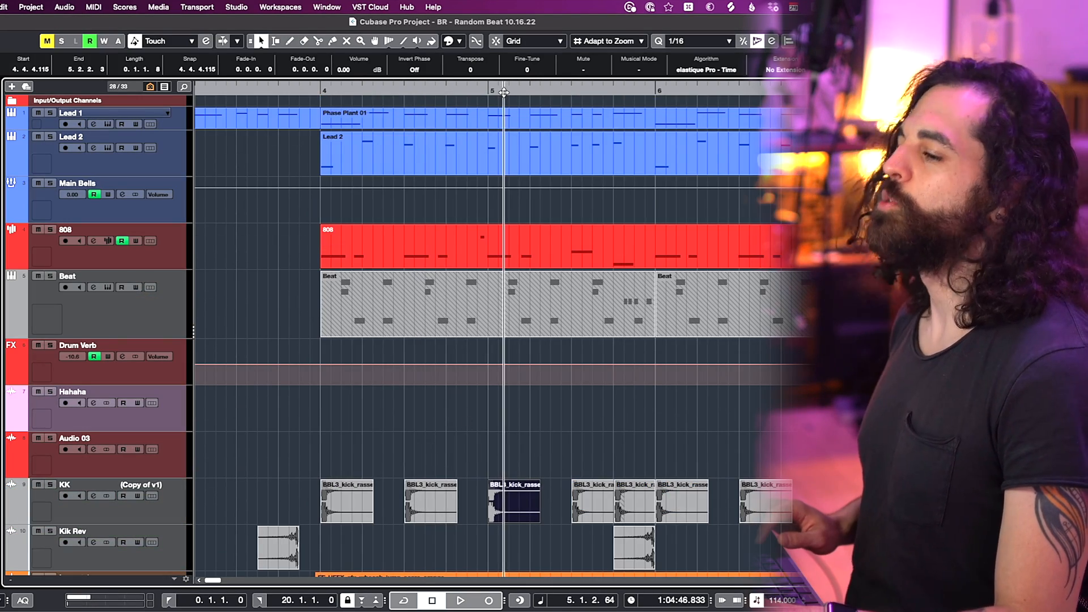
left_click(508, 465)
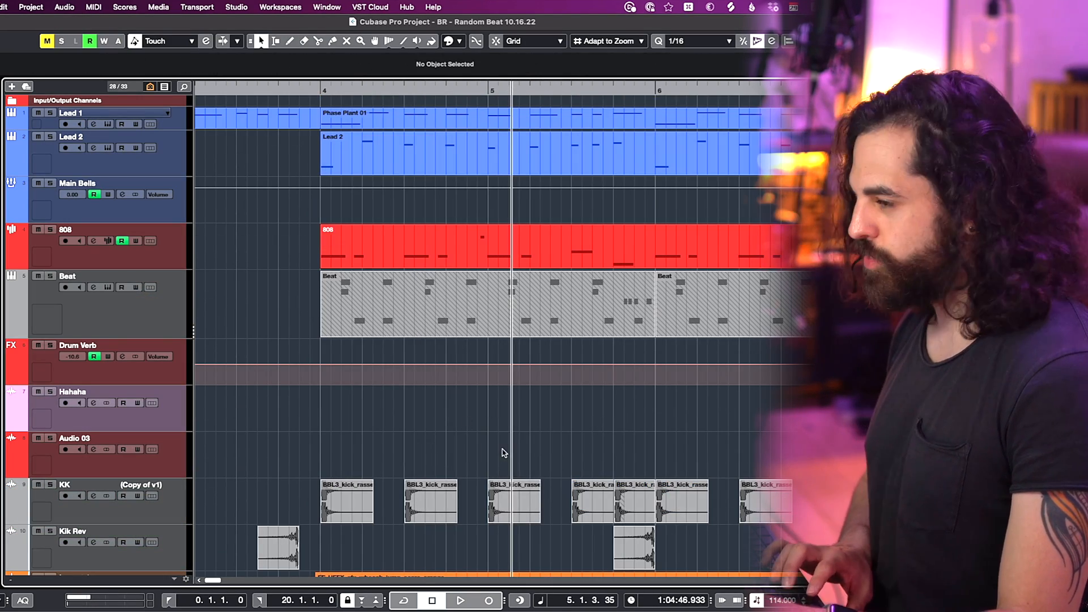
key("alt+x")
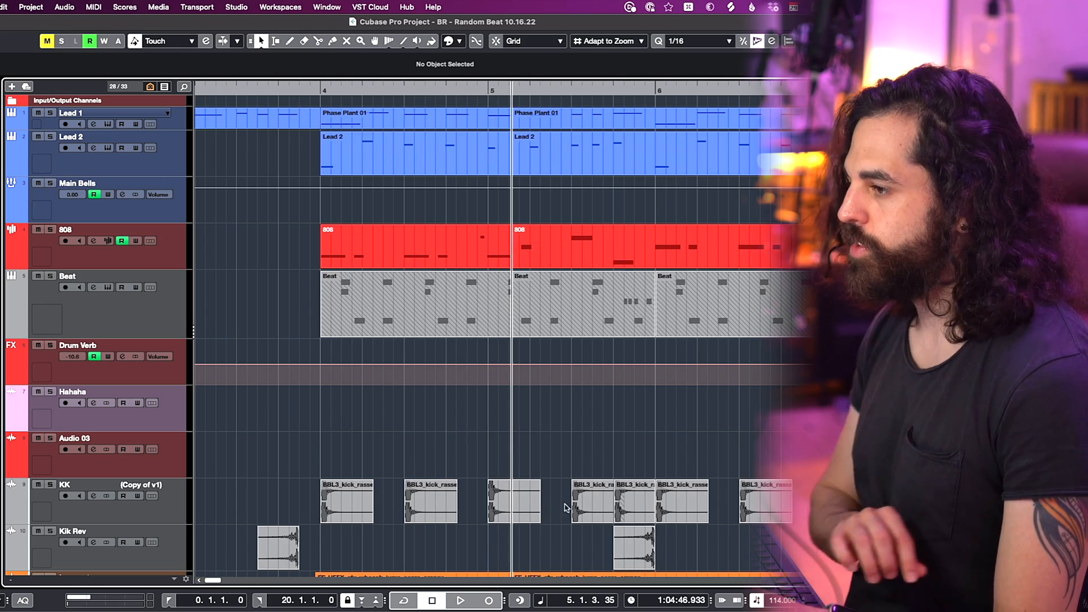
key("super+z")
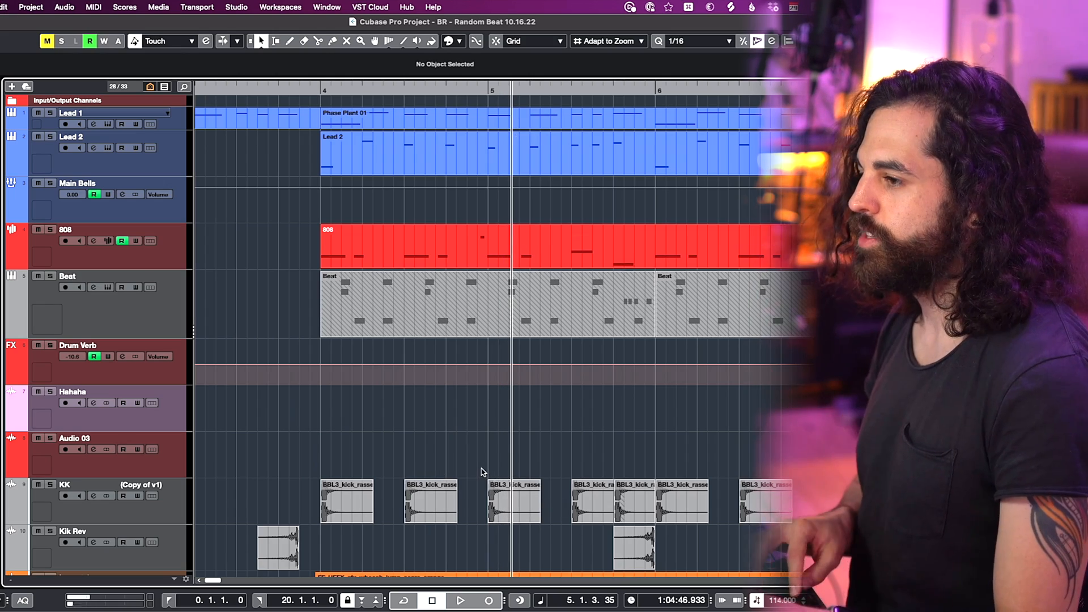
Move the project cursor to bar 4 and set the grid type to Use Quantize.
scroll(481, 472, "down", 1)
scroll(481, 472, "down", 5)
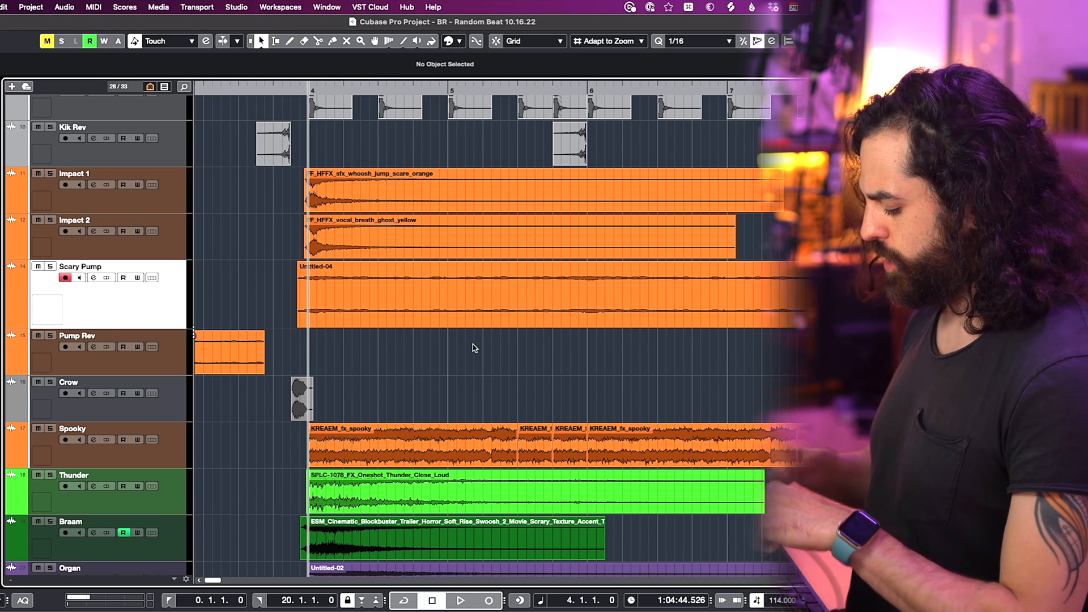
key("g")
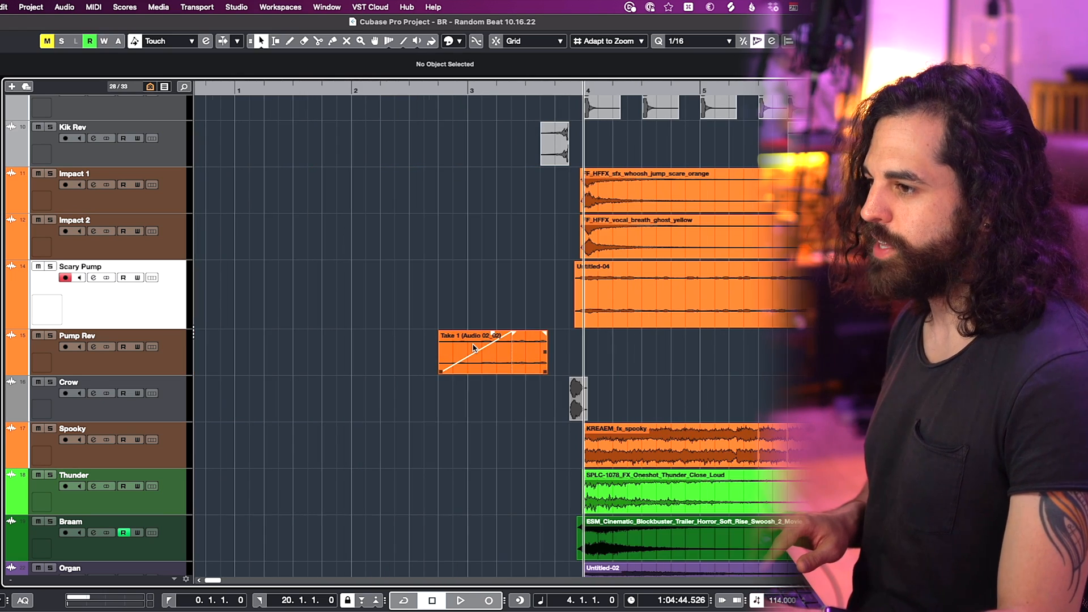
scroll(475, 348, "right", 3)
scroll(475, 348, "up", 1)
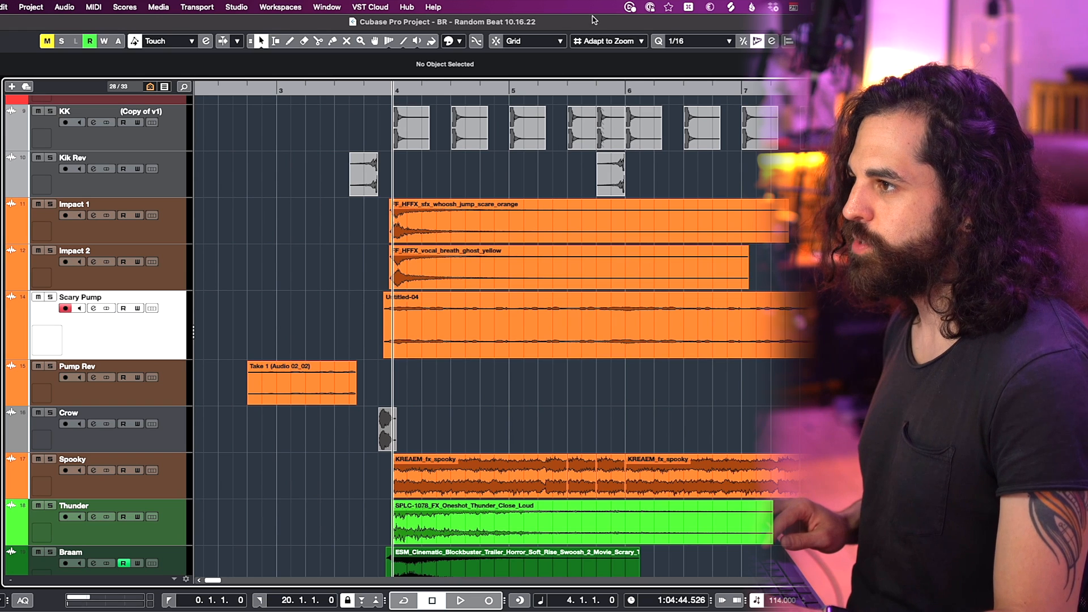
left_click(601, 41)
left_click(594, 67)
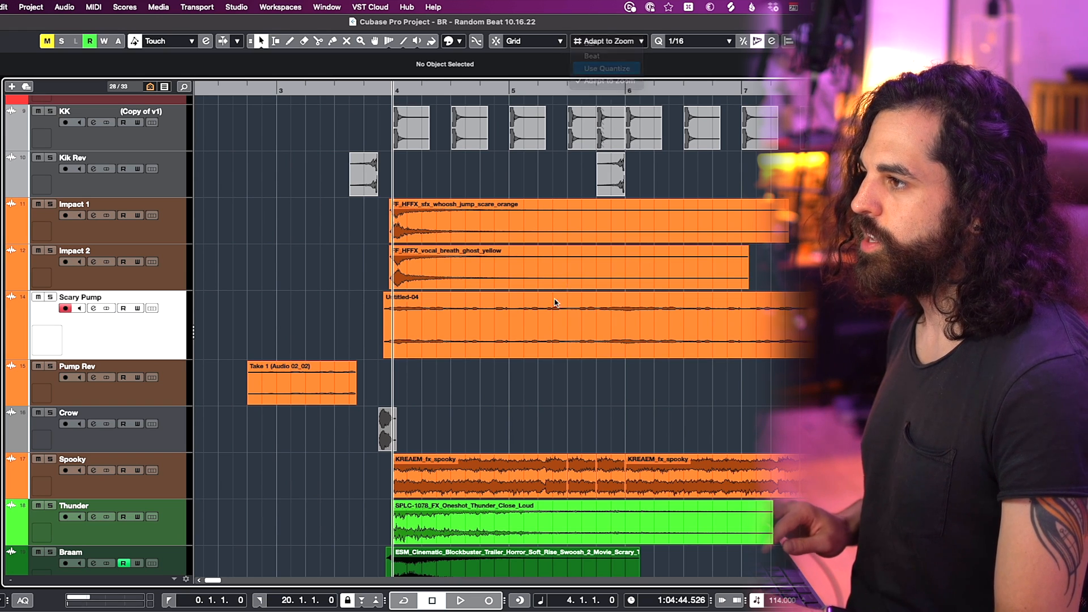
Try a 1/4 quantize preset with cursor movement on the grid and set it back to 1/16.
scroll(519, 283, "up", 4)
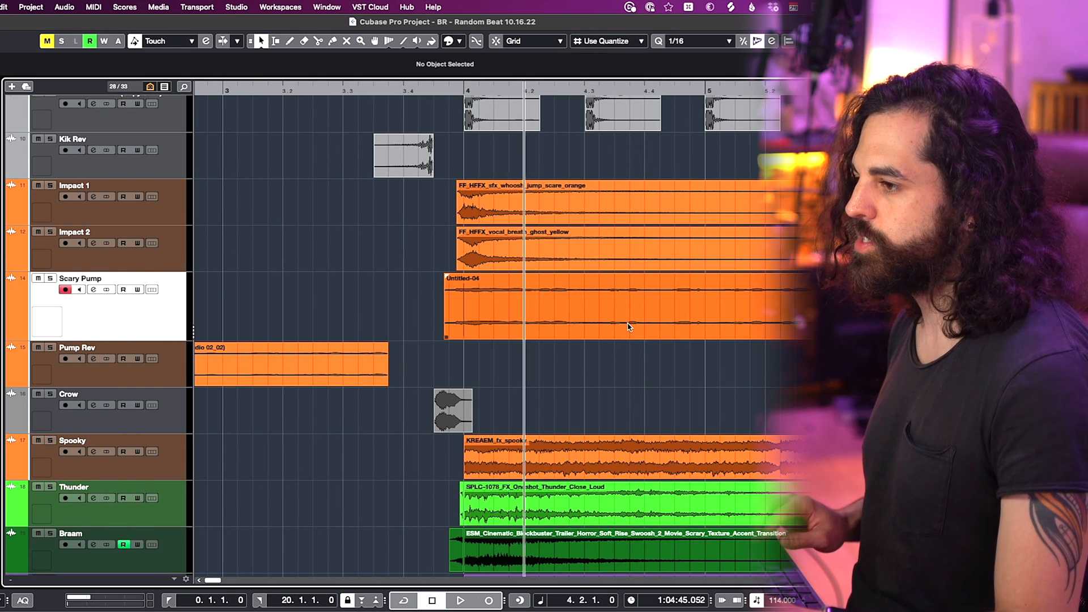
left_click(697, 40)
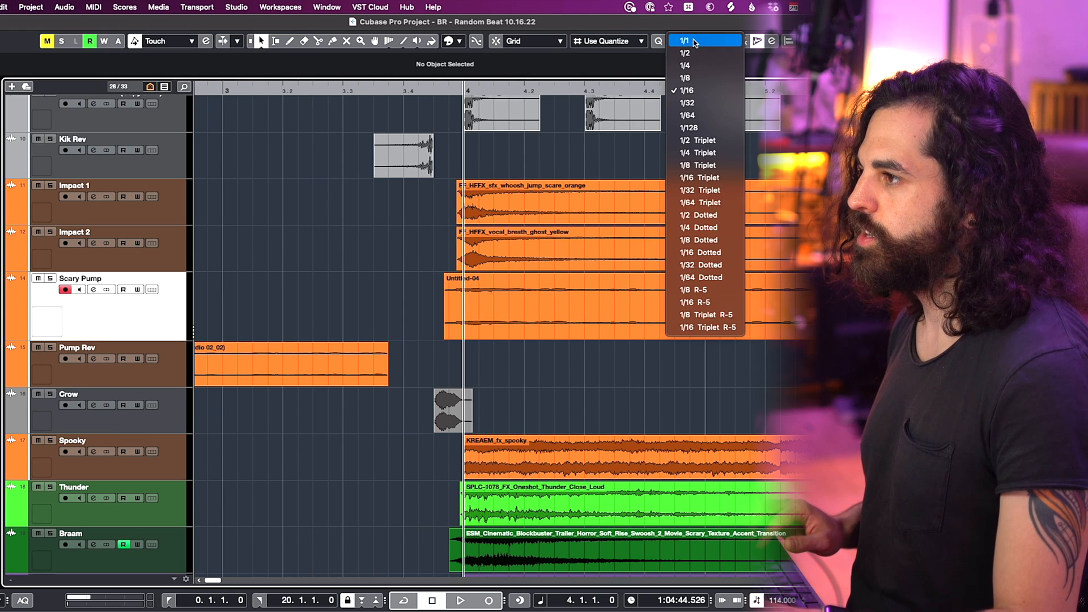
left_click(680, 66)
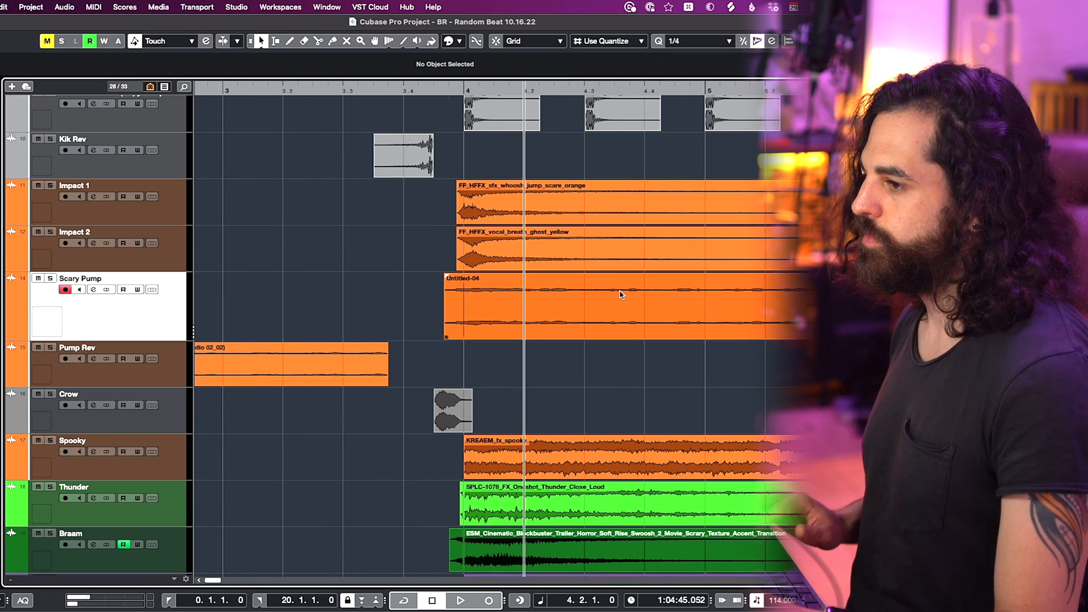
left_click(692, 41)
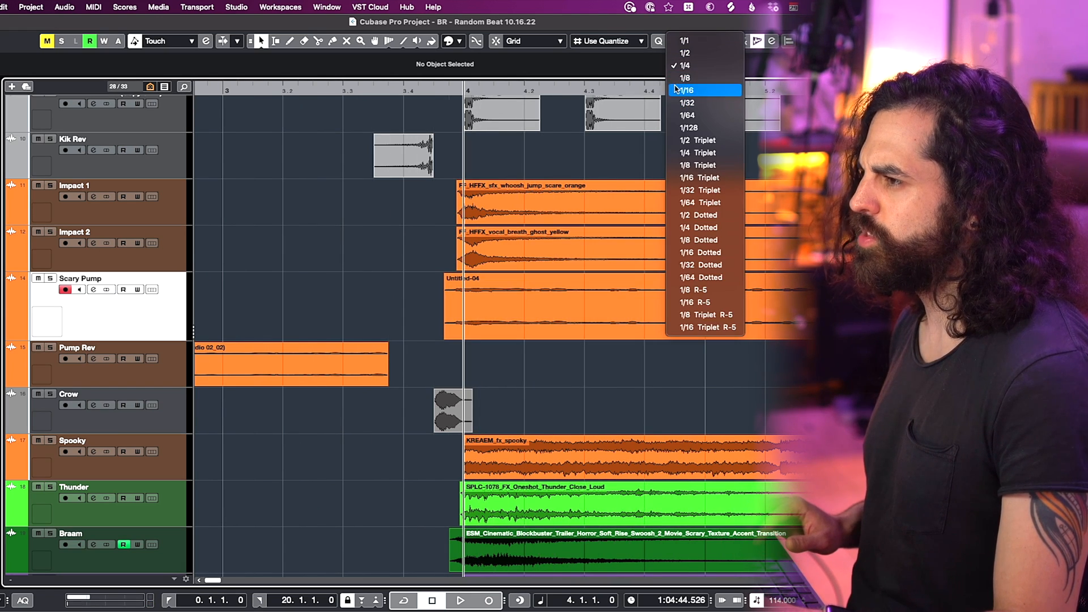
left_click(679, 90)
Select the Scary Pump event and split it at varying 1/16 grid positions from bar 4 to 5.3.2.
scroll(497, 304, "up", 1)
left_click(533, 331)
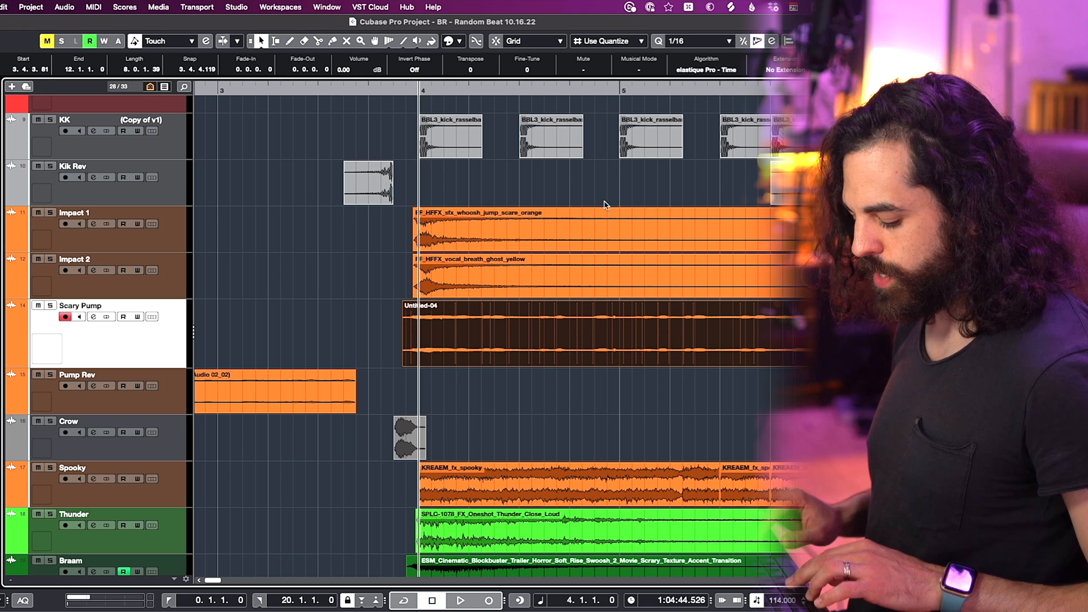
key("KP_Multiply")
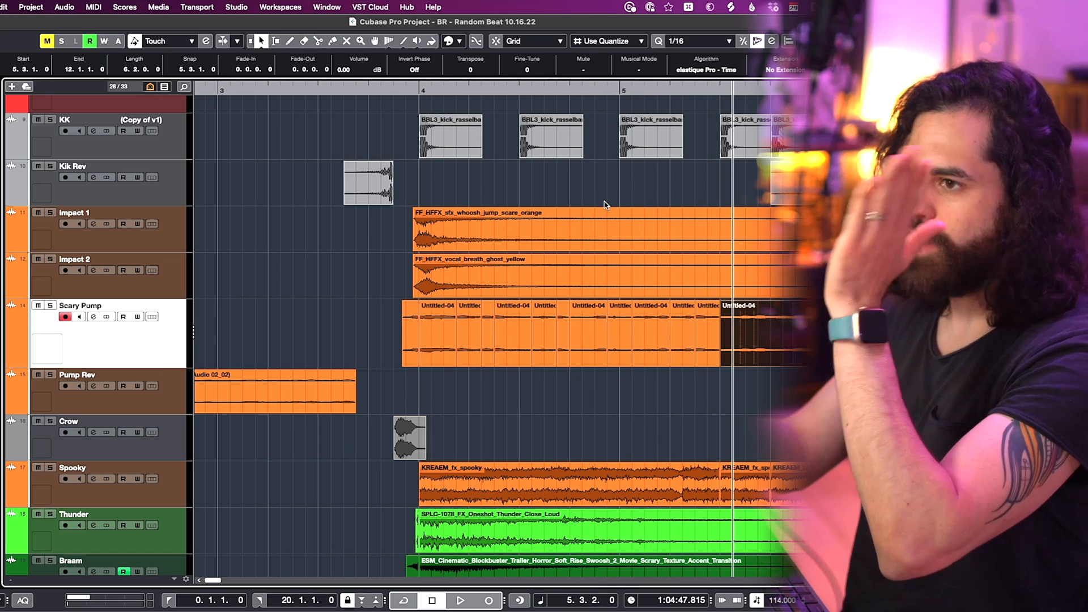
key("alt+x")
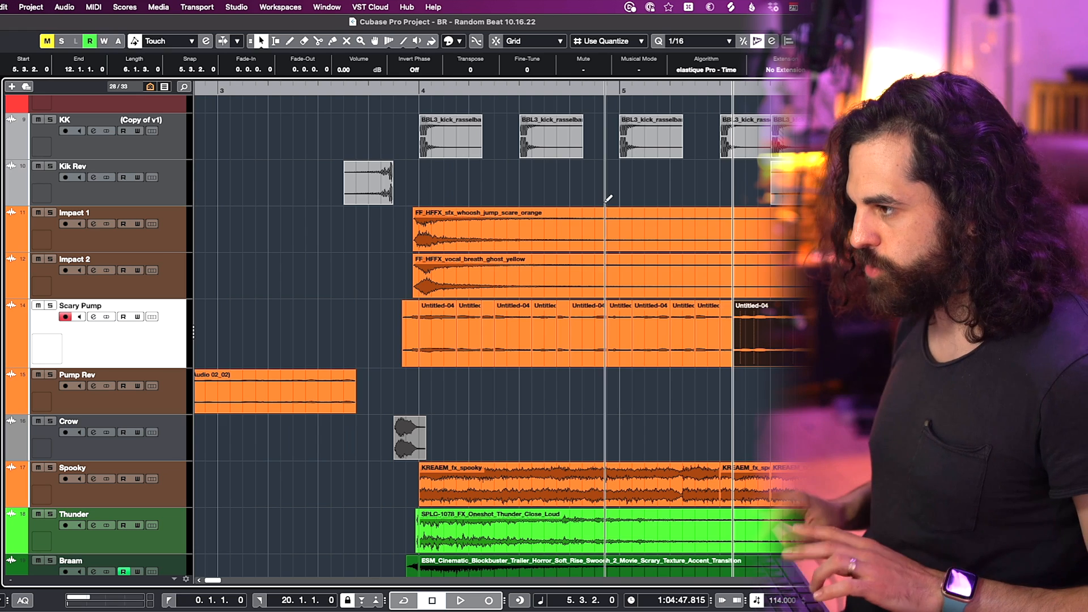
Continue splitting the Scary Pump event at irregular 1/16 intervals up to 6.2.2.
key("super+KP_Add")
key("super+KP_Add")
key("alt+x")
key("super+KP_Add")
key("super+KP_Add")
key("alt+x")
key("super+KP_Add")
key("super+KP_Add")
key("super+KP_Add")
key("alt+x")
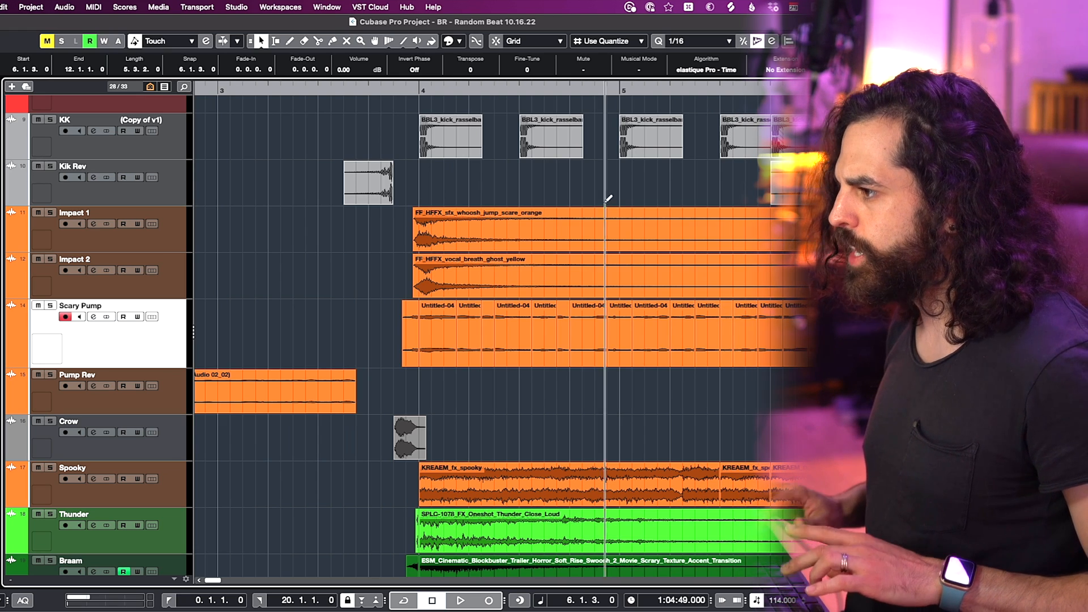
key("super+KP_Add")
key("super+KP_Add")
key("super+KP_Add")
key("alt+x")
Select the Scary Pump slices and shorten their ends together, leaving small gaps, with the first slice ending at 4.1.3.76.
left_click(819, 390)
left_click_drag(815, 385, 447, 340)
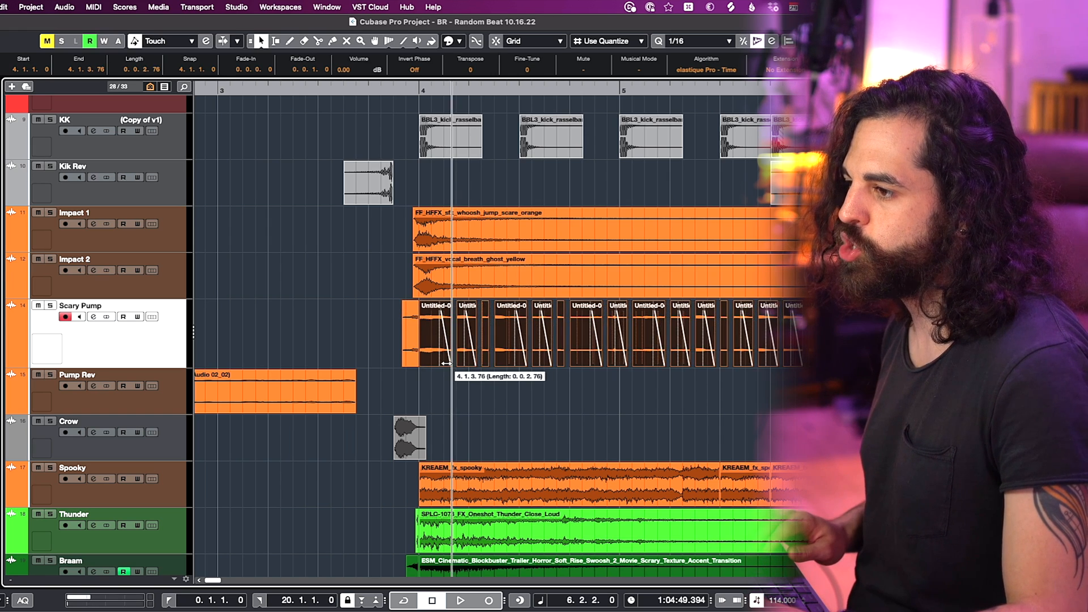
left_click(468, 381)
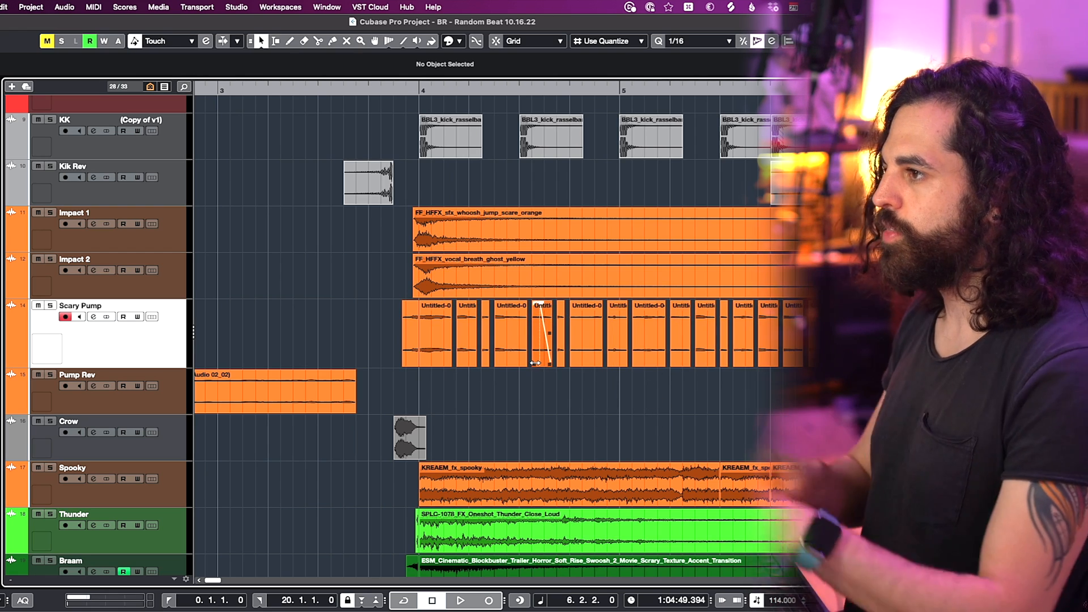
Undo the shortening of the Scary Pump slices and the most recent splits.
key("super+z")
key("super+z")
key("super+z")
key("super+z")
key("super+z")
key("super+z")
key("super+z")
key("super+z")
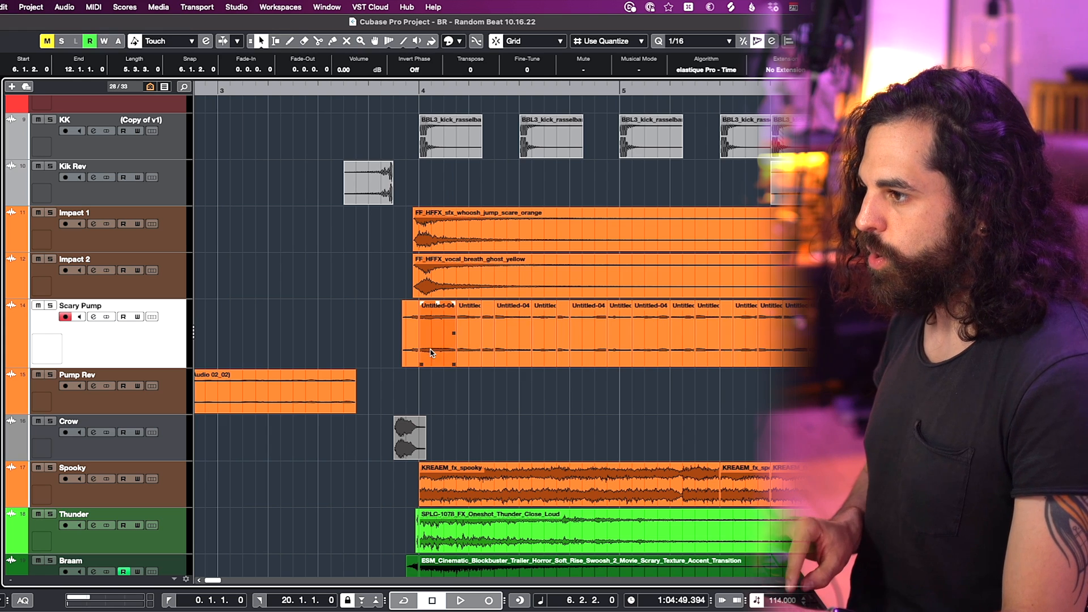
Try a manual split of the Scary Pump event at 5.3.3, then undo all of its splits.
left_click(746, 334, "alt")
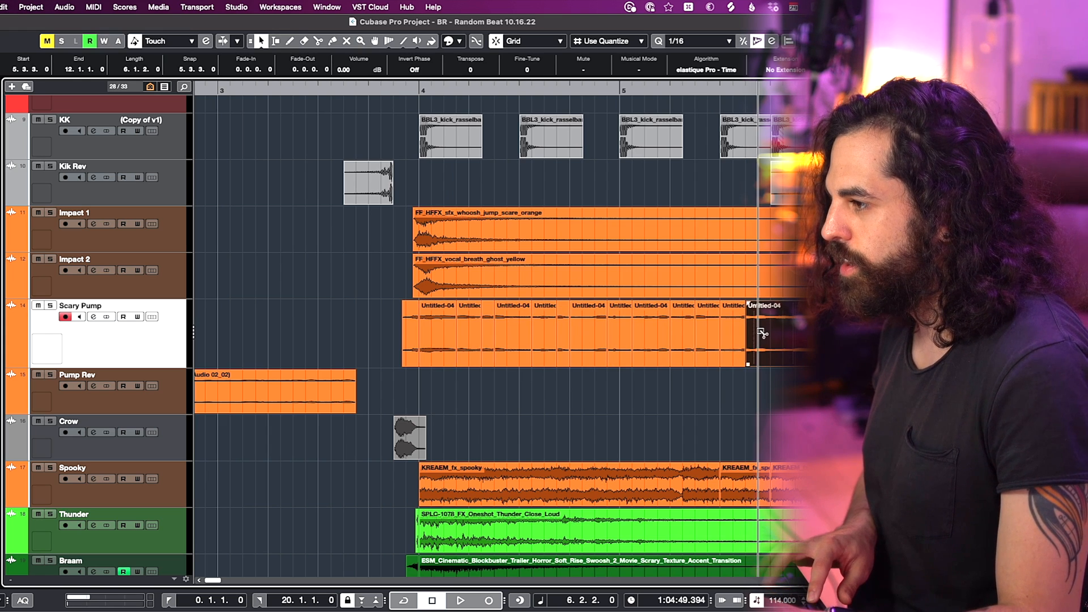
left_click(783, 396)
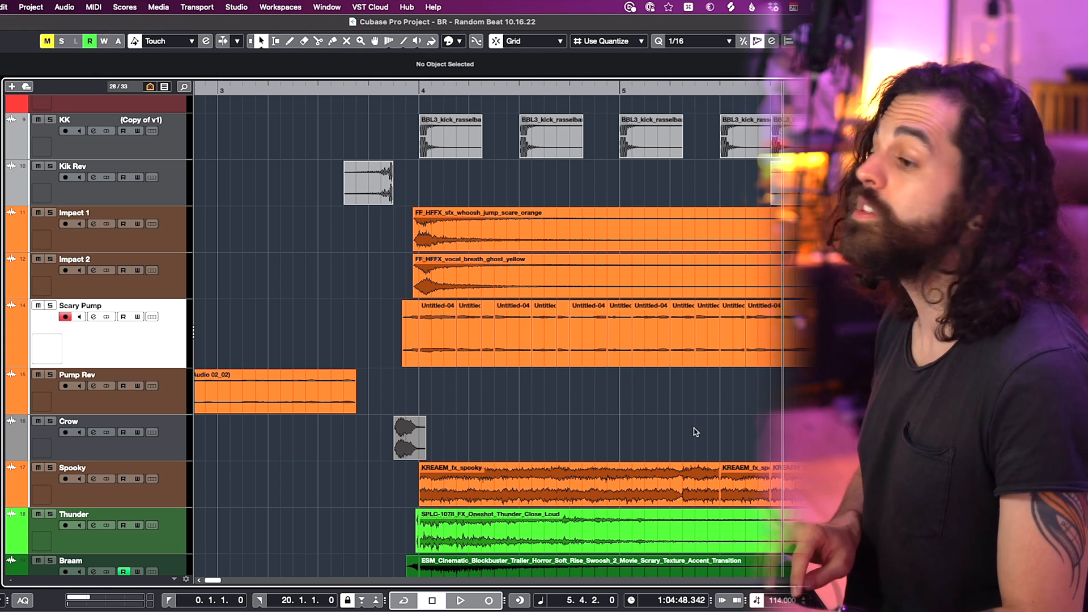
key("super+z")
key("super+z")
key("super+z")
key("super+z")
key("super+z")
key("super+z")
key("super+z")
key("super+z")
key("super+z")
key("super+z")
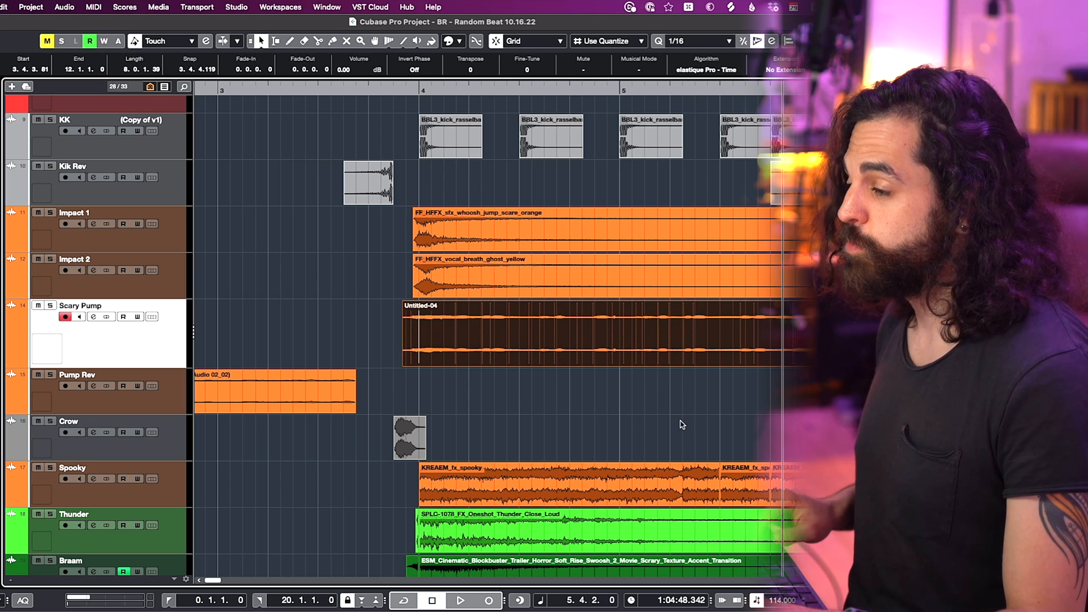
Split the Scary Pump event at the project cursor at bar 4, close the Key Commands window and clear the selection.
left_click(614, 396)
key("KP_Subtract")
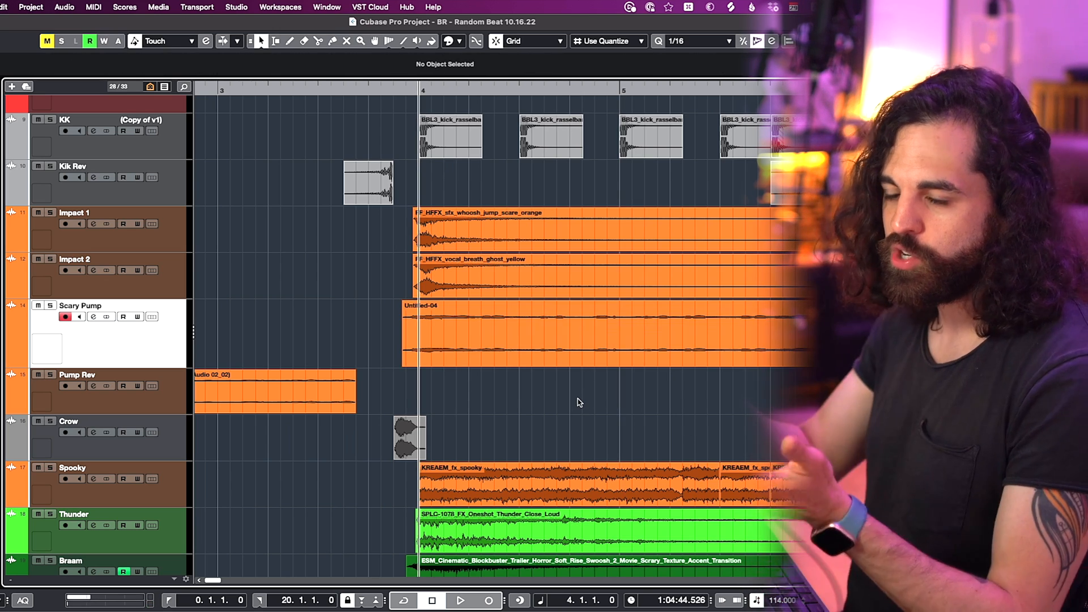
left_click(541, 365)
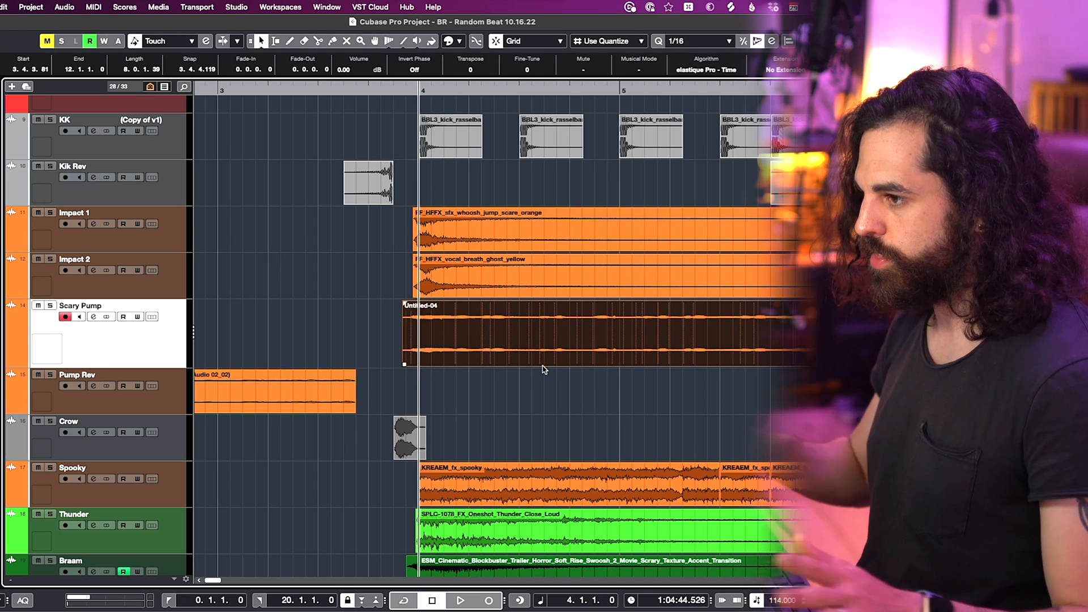
key("alt+x")
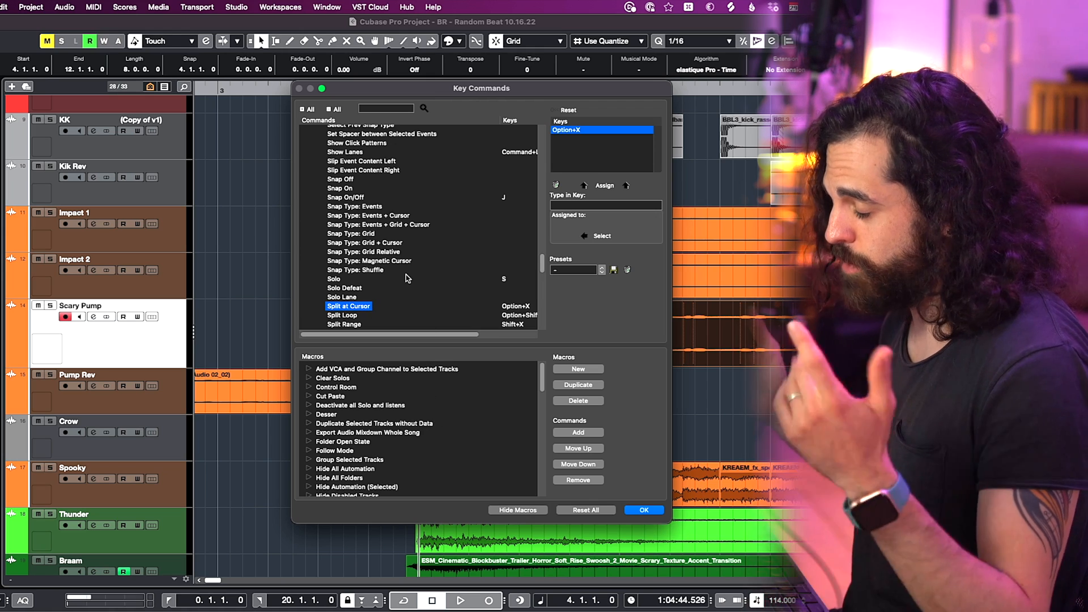
left_click(645, 510)
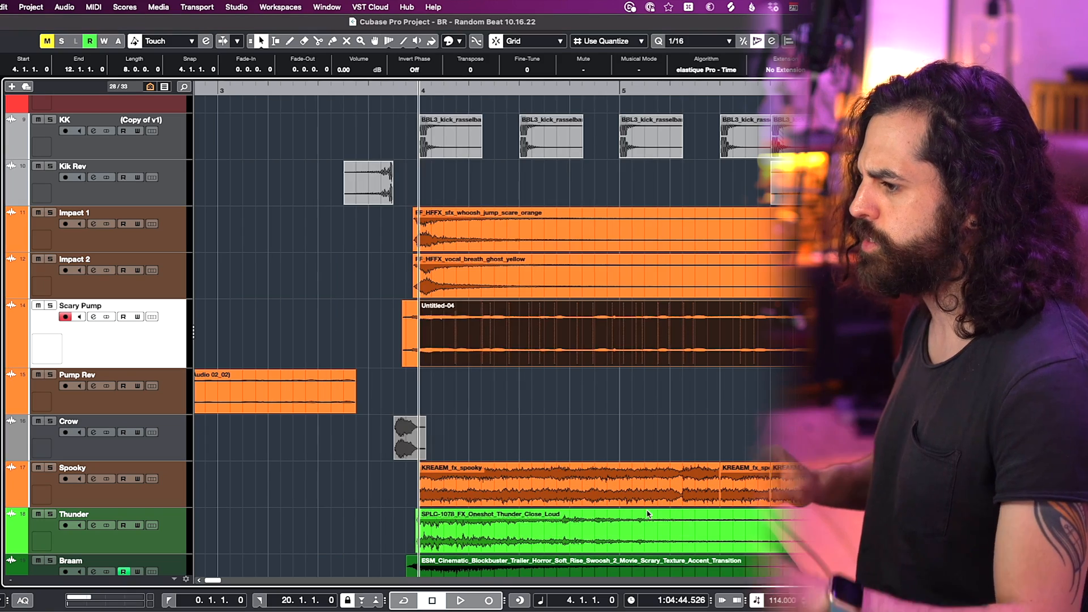
left_click(565, 399)
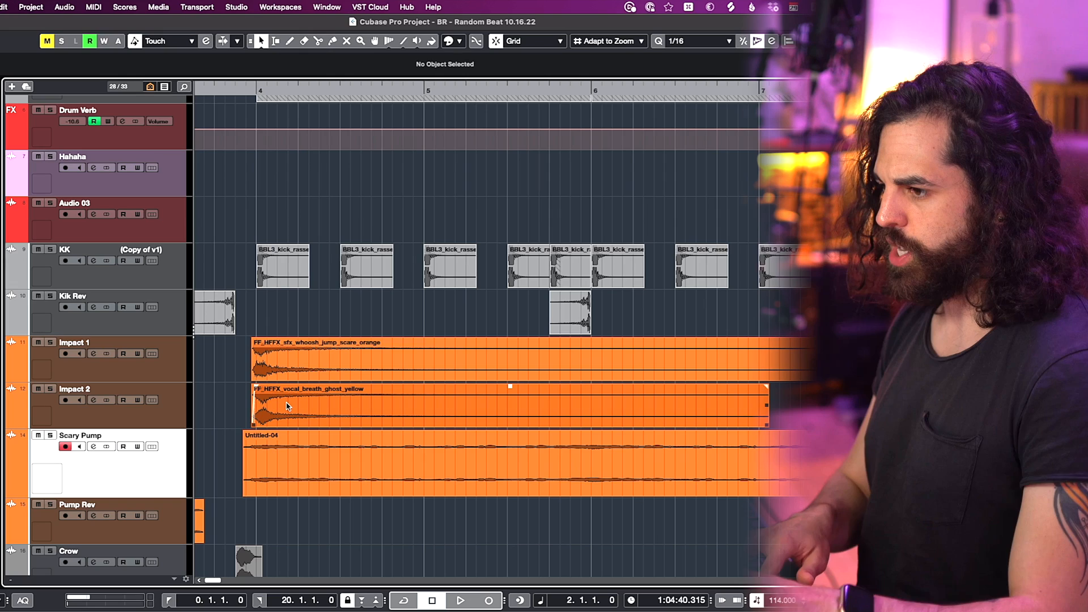
Select the range from bar 4 to bar 5 across the Impact 1, Impact 2 and Scary Pump tracks with the Range Selection tool.
key("3")
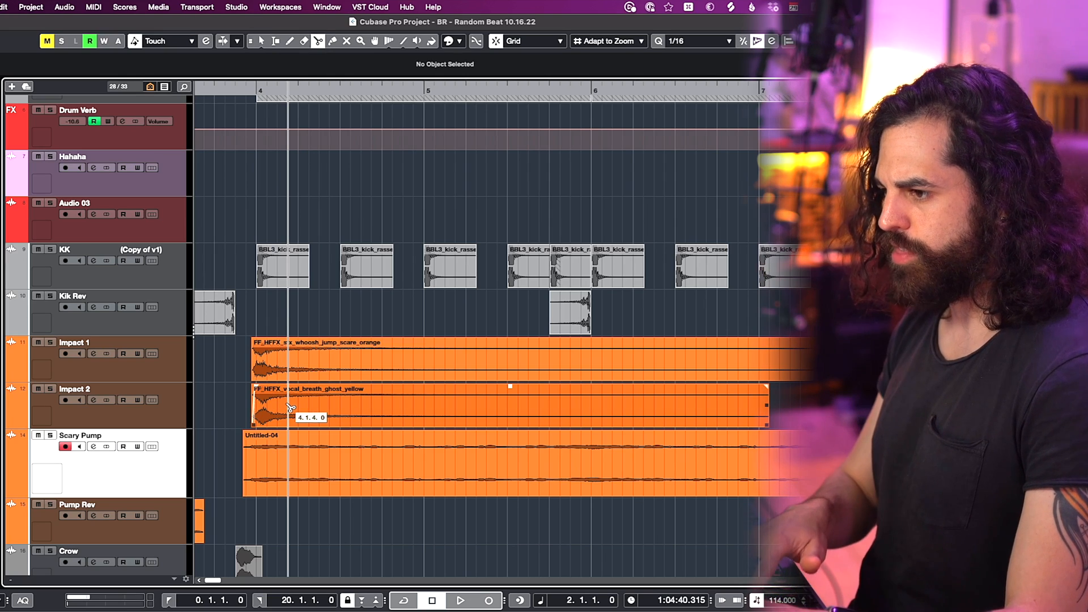
key("1")
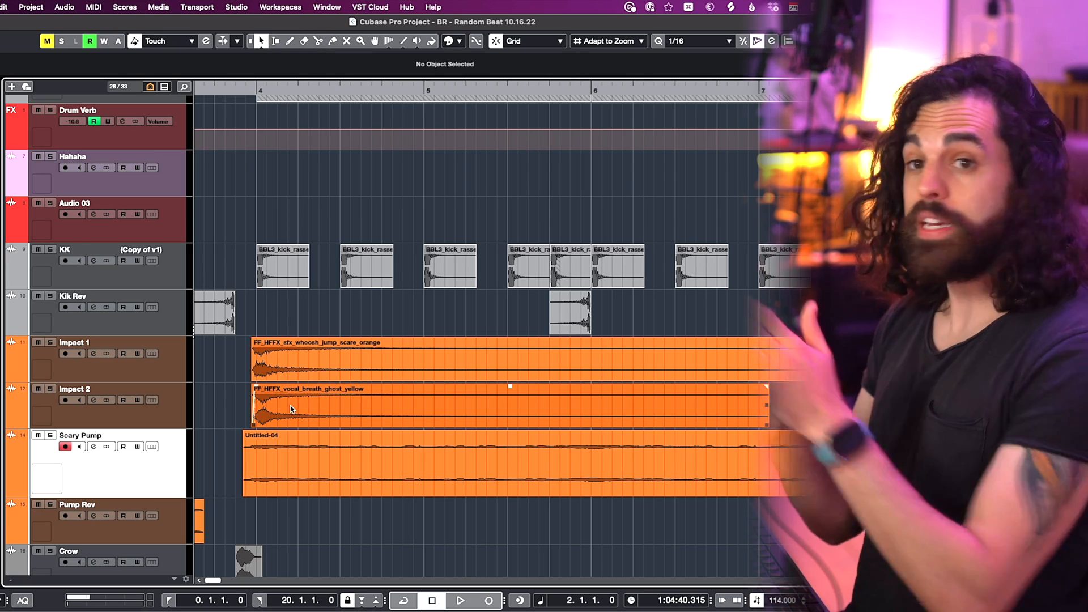
key("2")
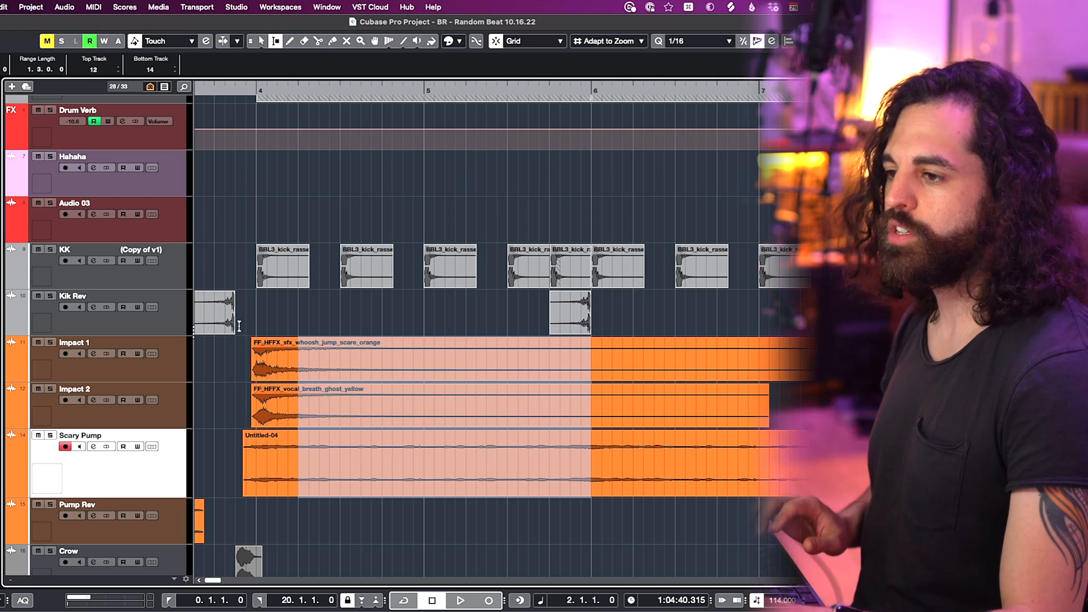
left_click(254, 326)
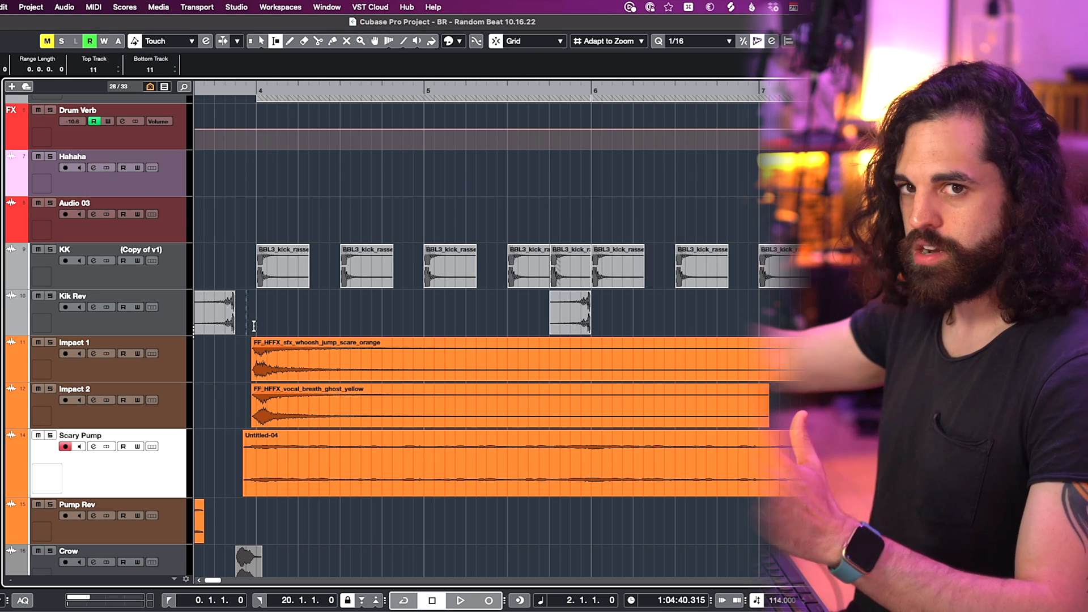
left_click(260, 357)
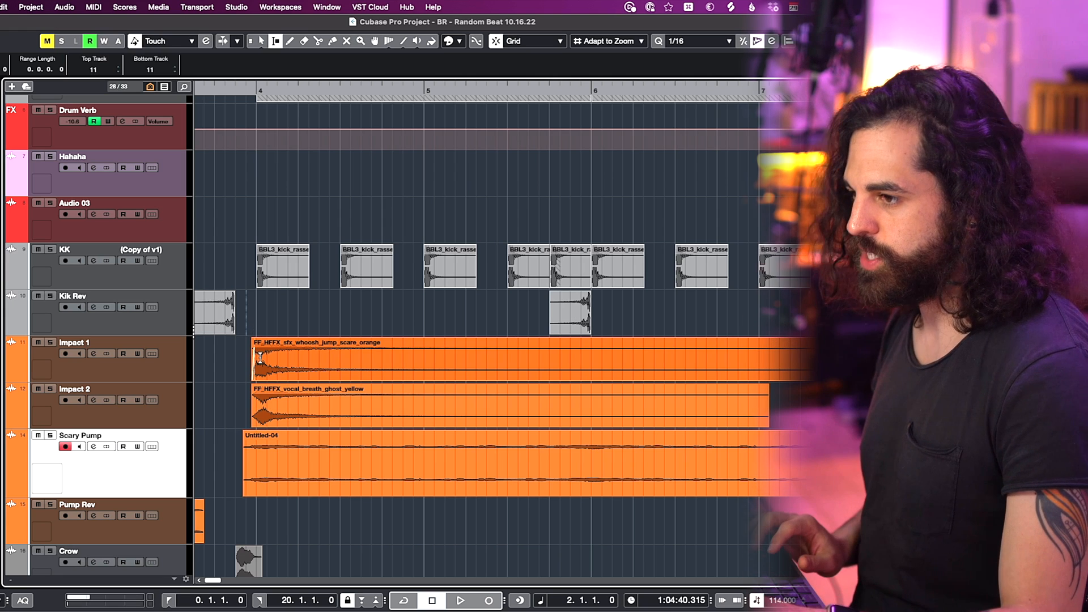
left_click_drag(260, 357, 336, 452)
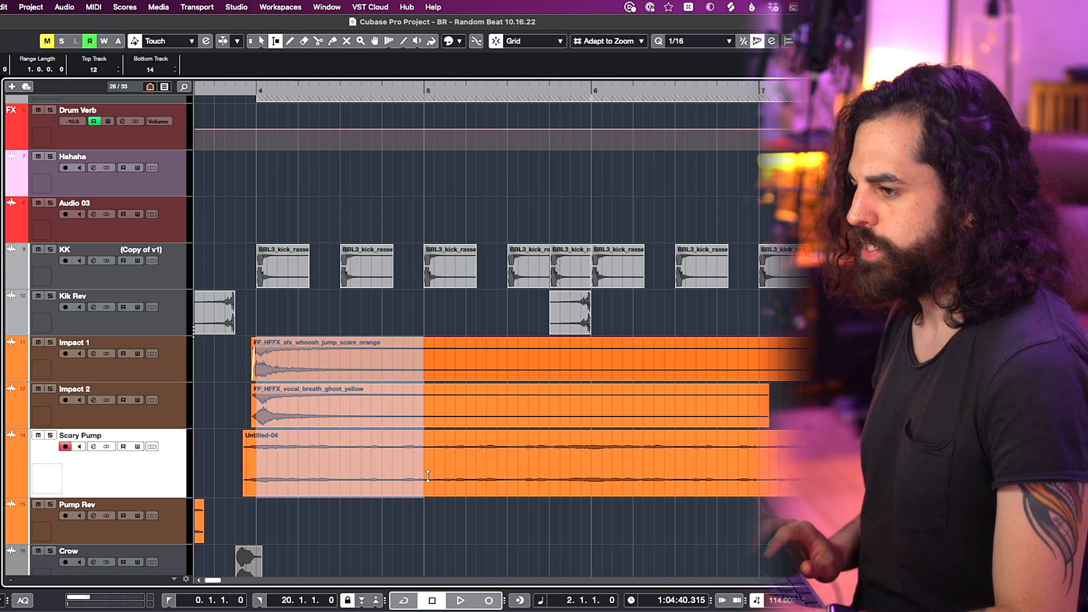
mouse_move(428, 476)
left_mouse_down()
mouse_move(426, 346)
mouse_move(422, 462)
left_mouse_up()
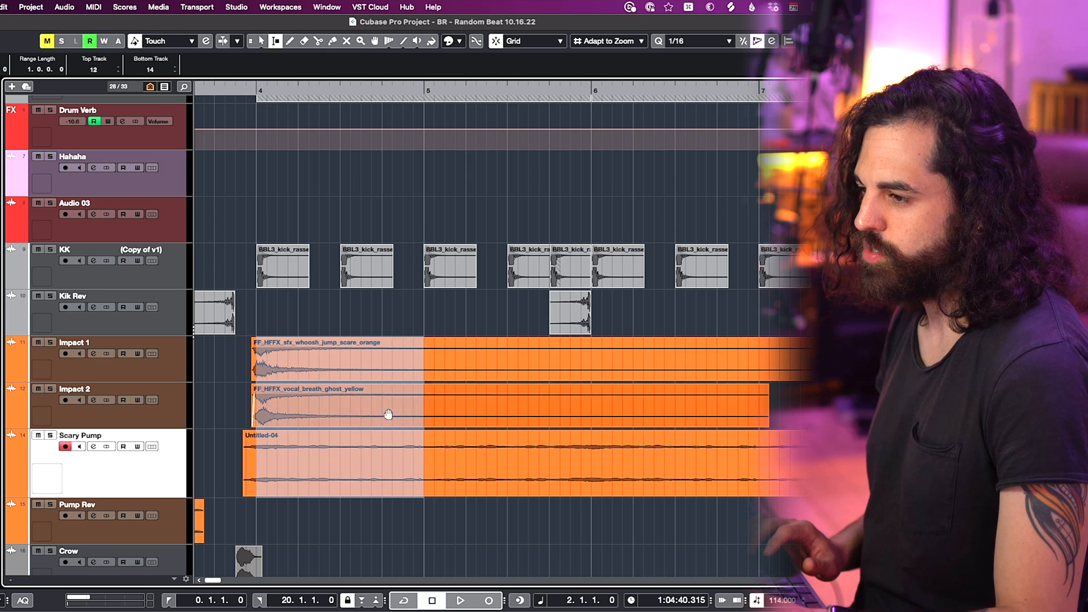
Split the Impact 1, Impact 2 and Scary Pump events at both edges of the selected range, then undo the split.
left_click_drag(324, 356, 441, 359)
key("super+z")
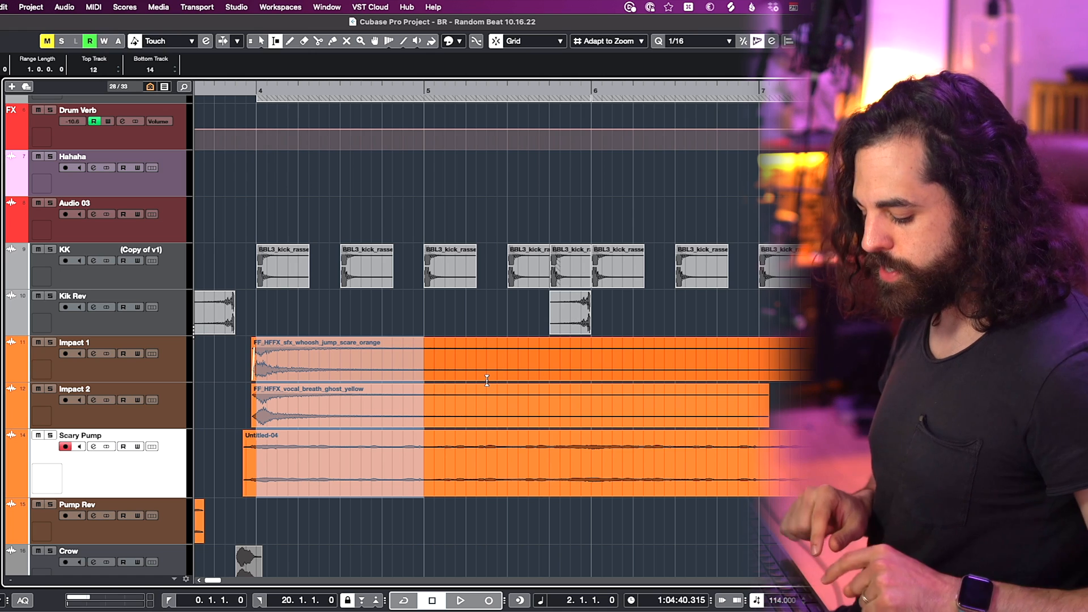
key("shift+x")
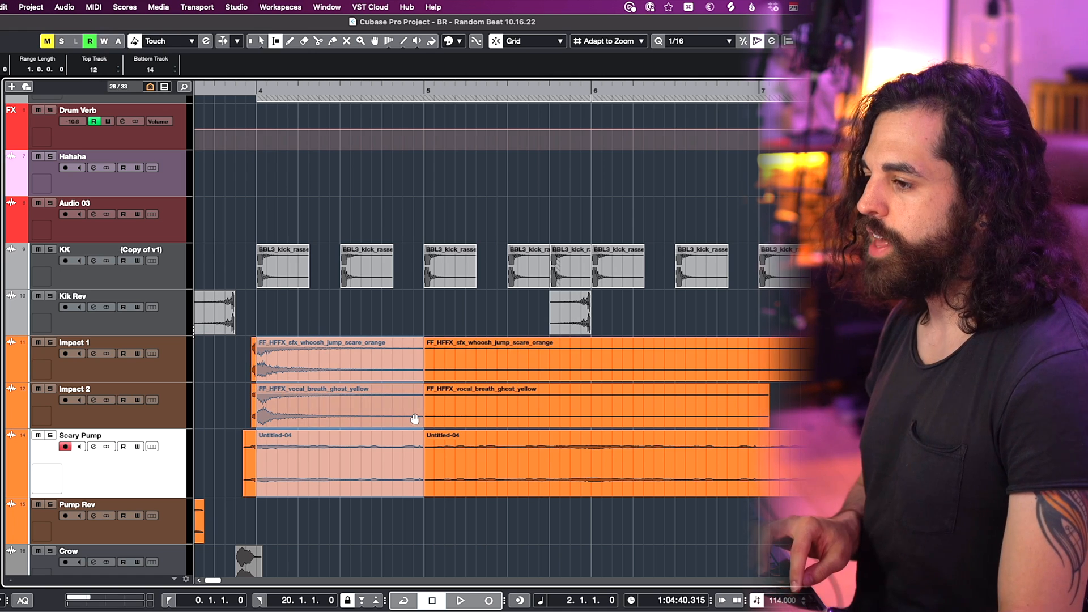
key("super+z")
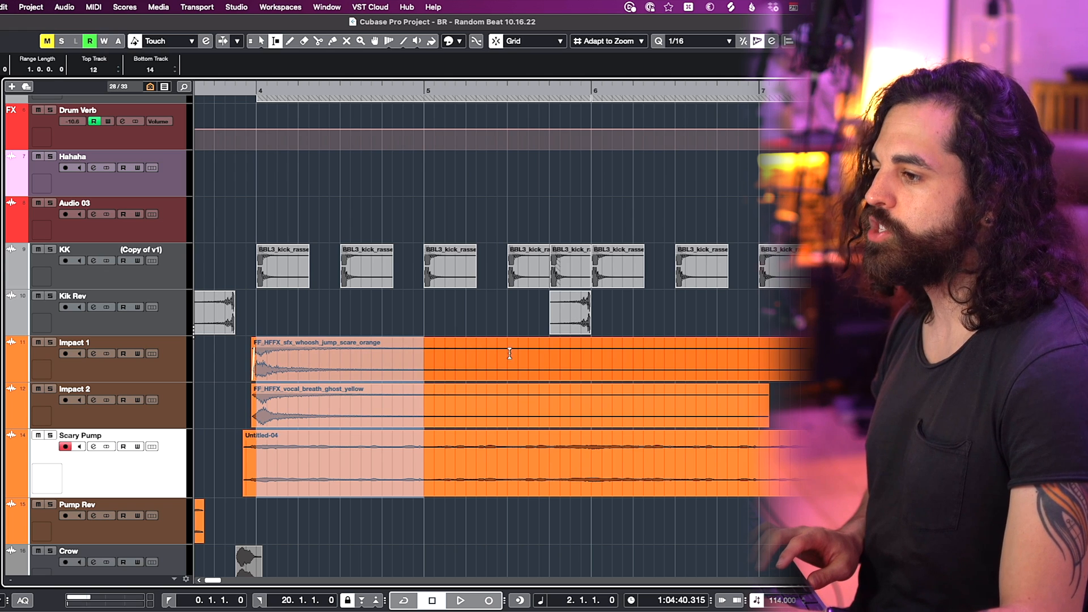
Try splitting with zero-length ranges, first Impact 1 at 5.3, then the Impact and Scary Pump events at bar 5, undoing each split.
left_click(508, 355)
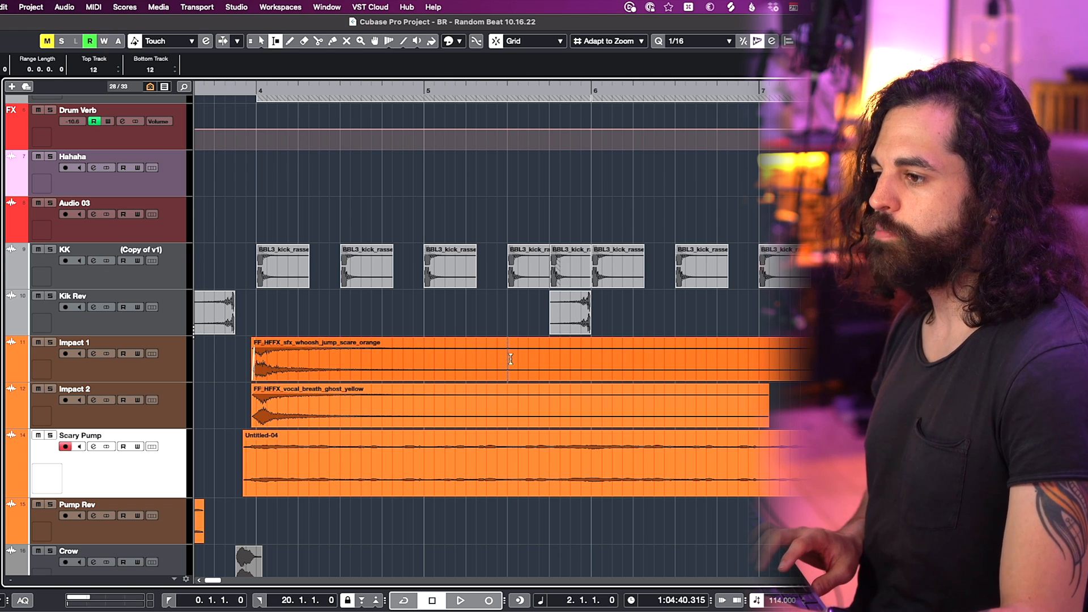
key("shift+x")
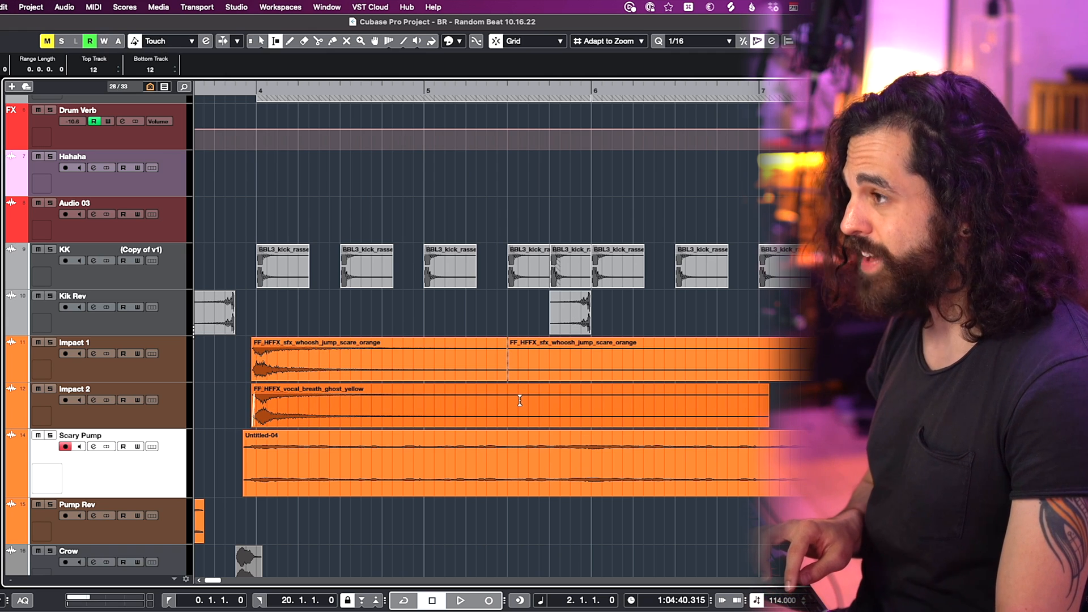
left_click(418, 361)
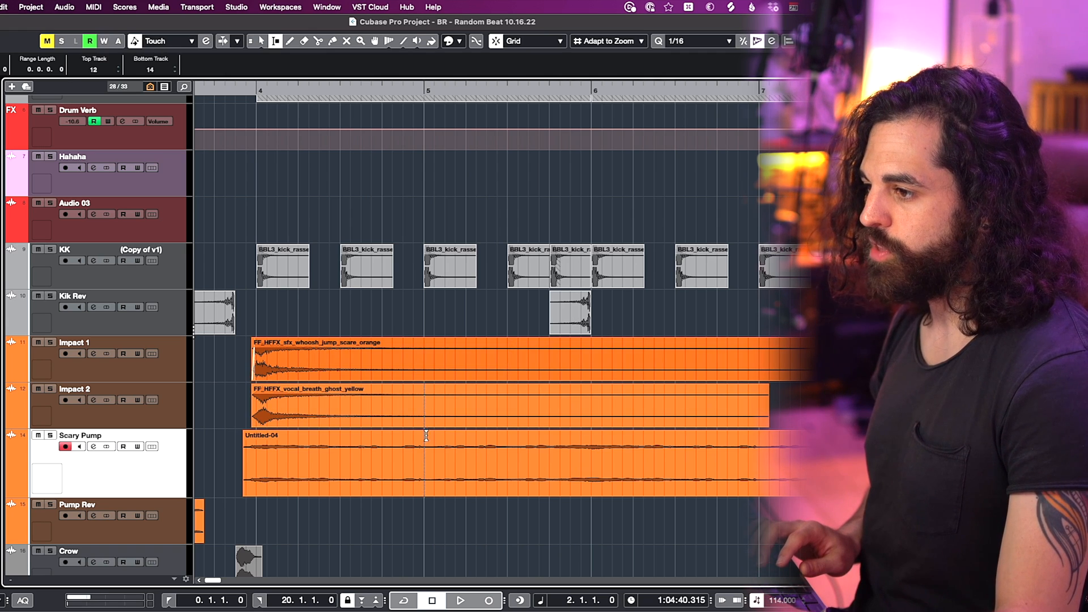
mouse_move(426, 436)
left_mouse_down()
mouse_move(425, 458)
mouse_move(424, 353)
left_mouse_up()
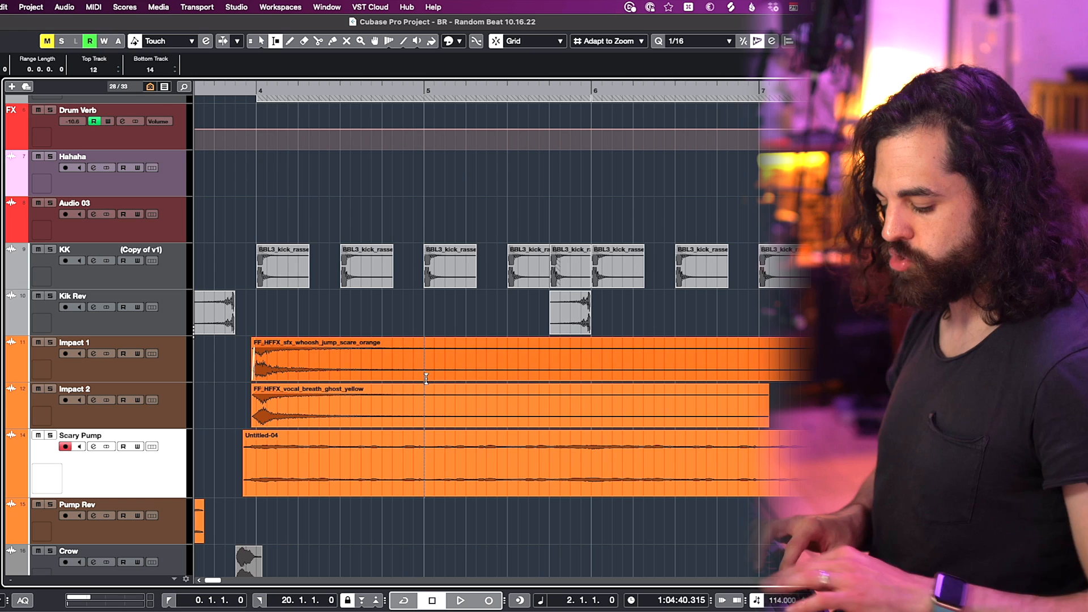
key("shift+x")
key("ctrl+z")
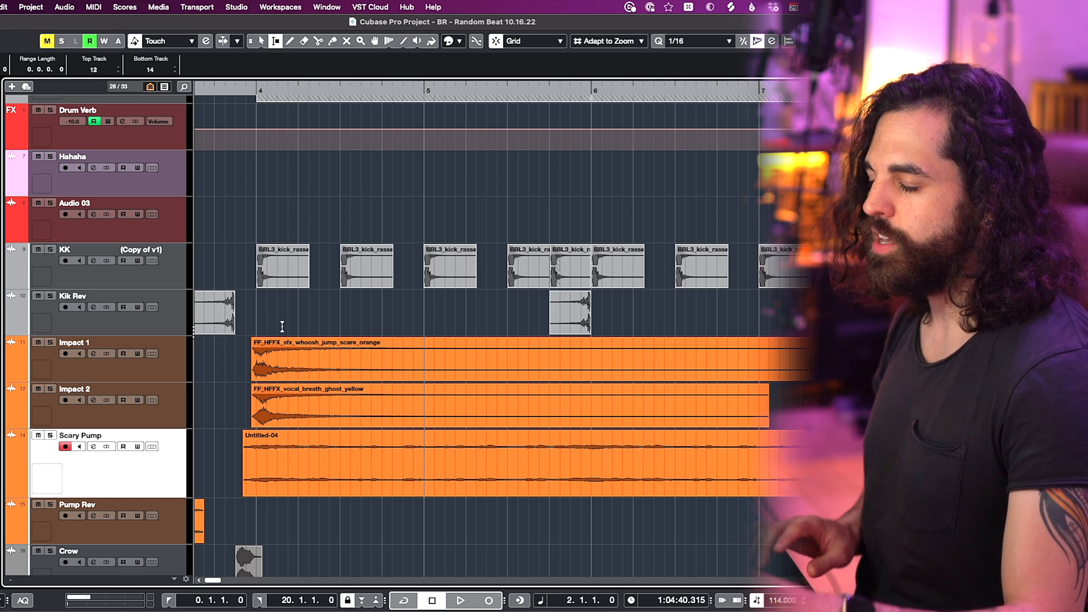
Combine the object and range selection tools, select the Impact 1 event, then select the range 4.2 to 4.4 from Impact 1 to Scary Pump.
scroll(295, 245, "down", 1)
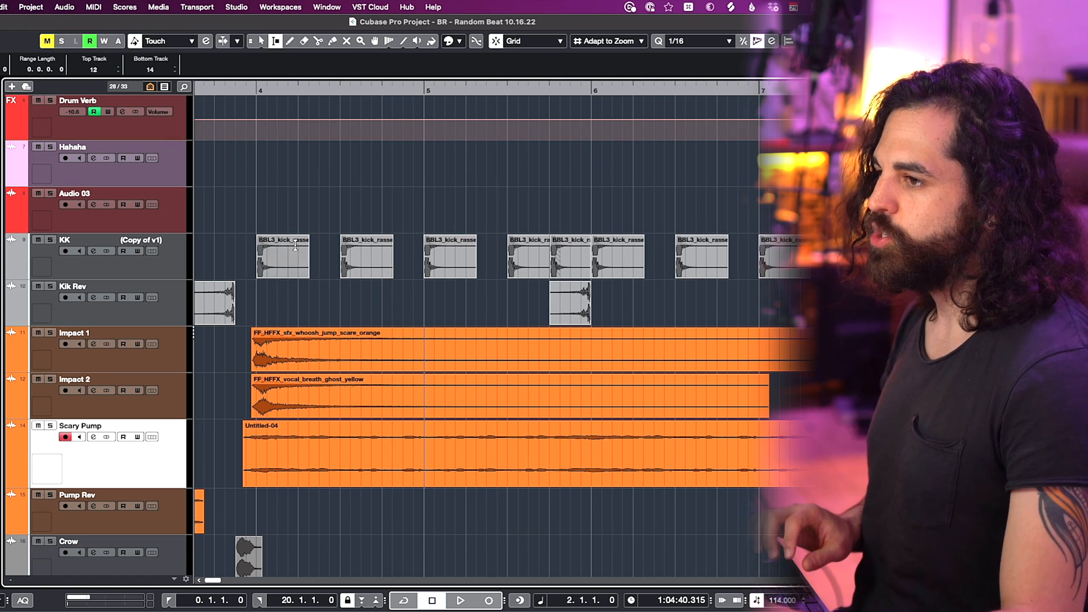
key("1")
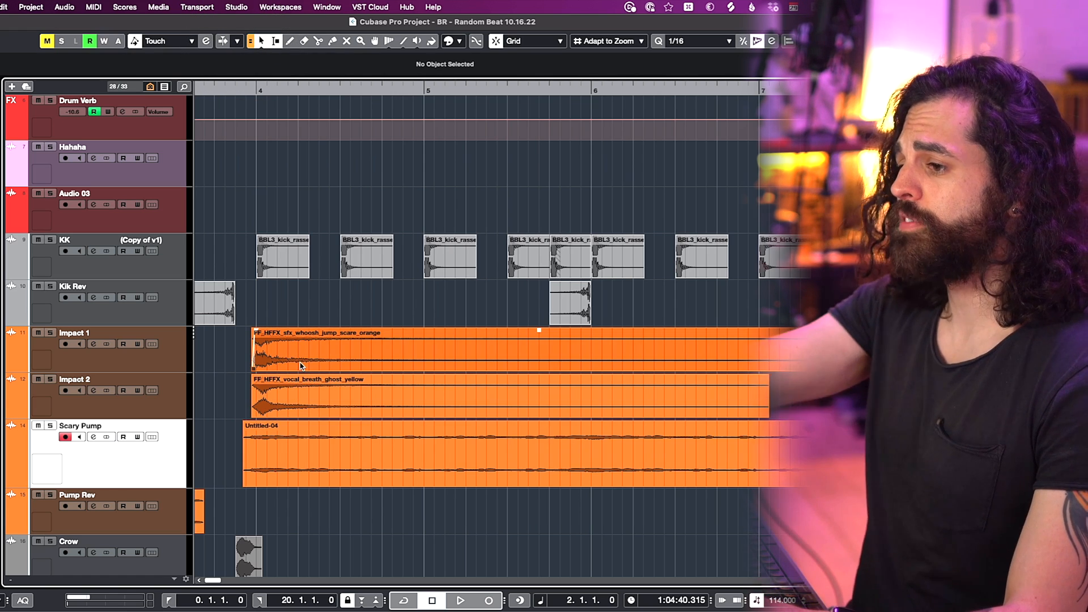
left_click(301, 366)
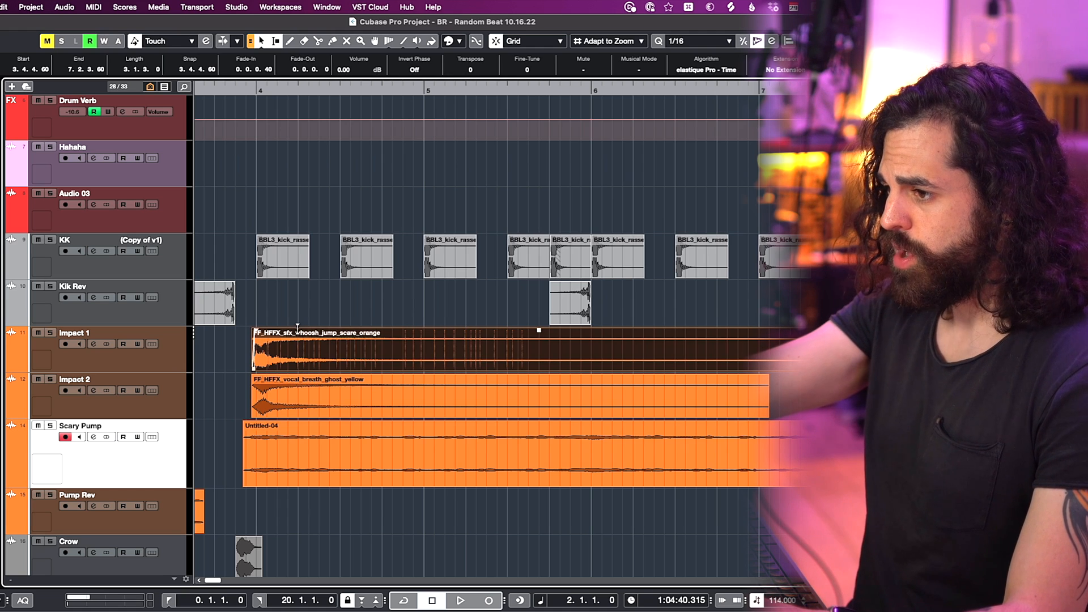
left_click_drag(297, 333, 382, 446)
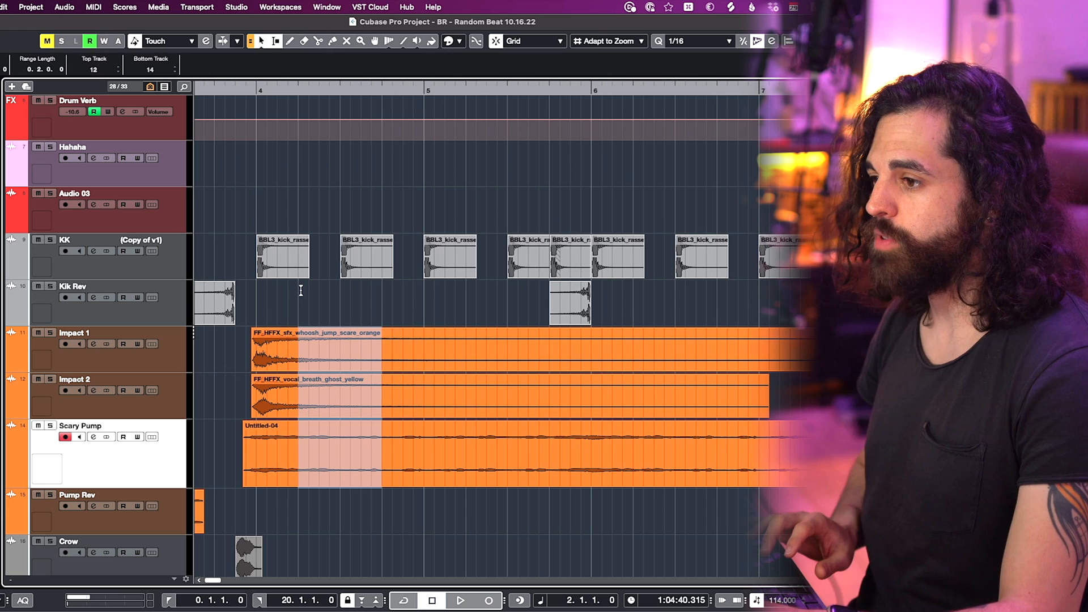
Select an empty range from 4.3 to 4.4 on the Kik Rev track, then clear it and turn off the combined selection tools.
left_click(305, 301)
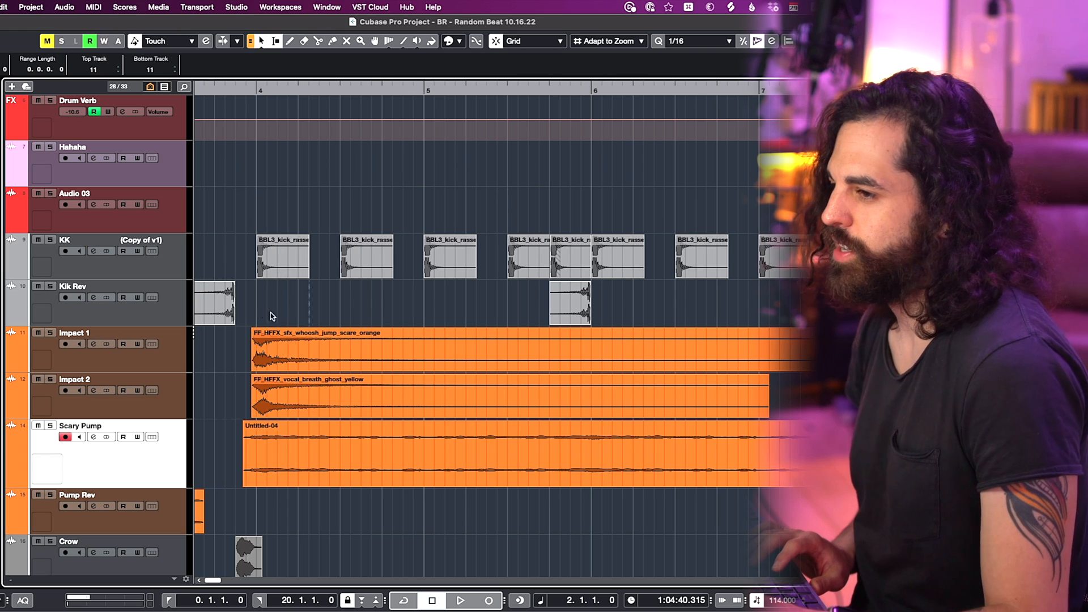
left_click_drag(343, 300, 388, 301)
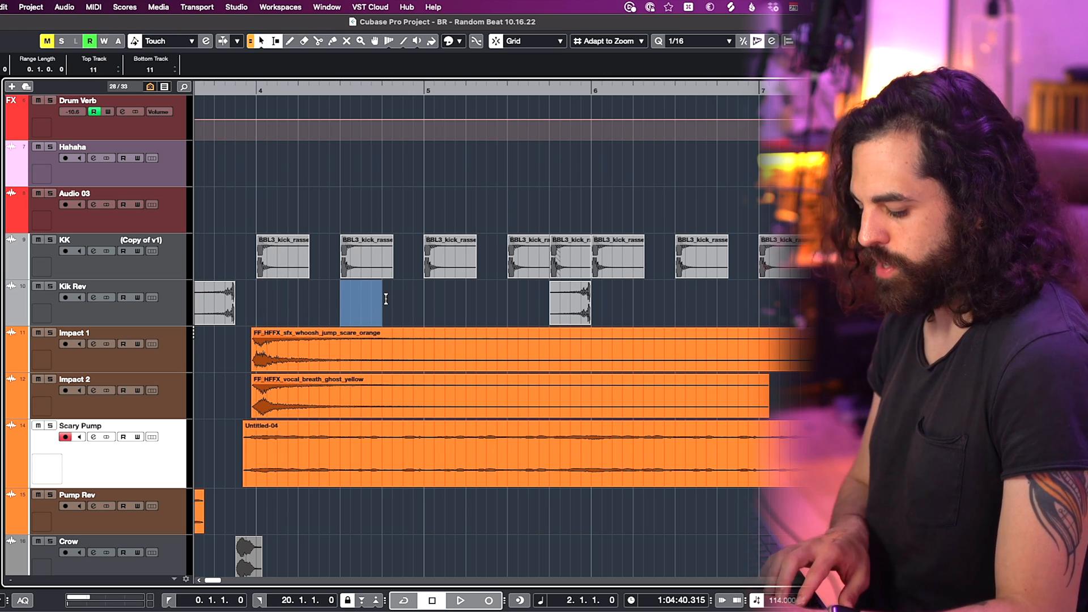
left_click(325, 311)
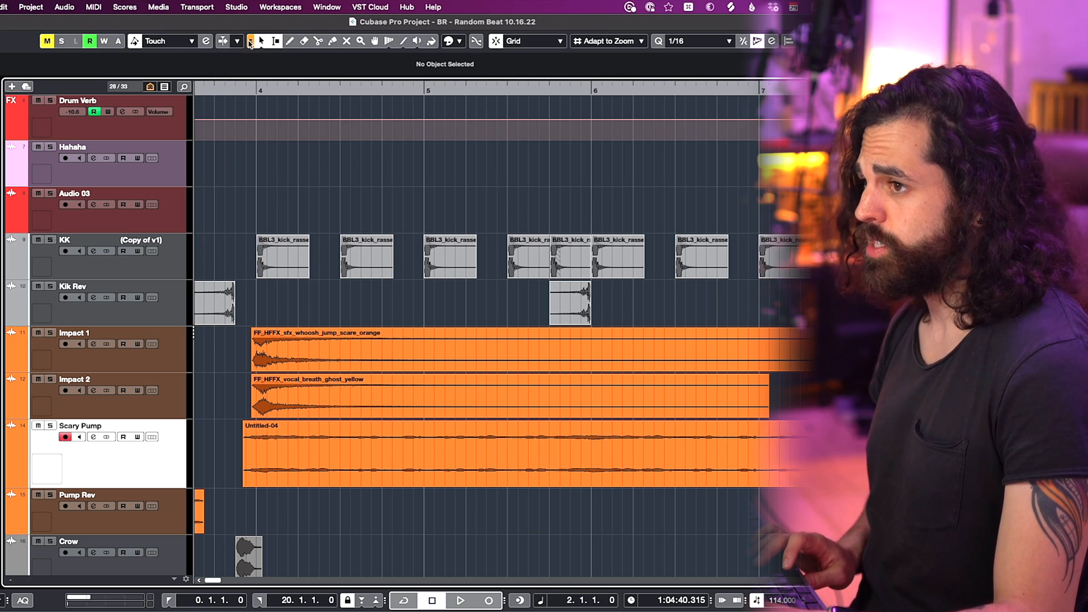
Select the range from bar 4 to bar 9 across the tracks from Lead 1 to Beat and split their MIDI parts at its edges.
scroll(343, 446, "down", 5)
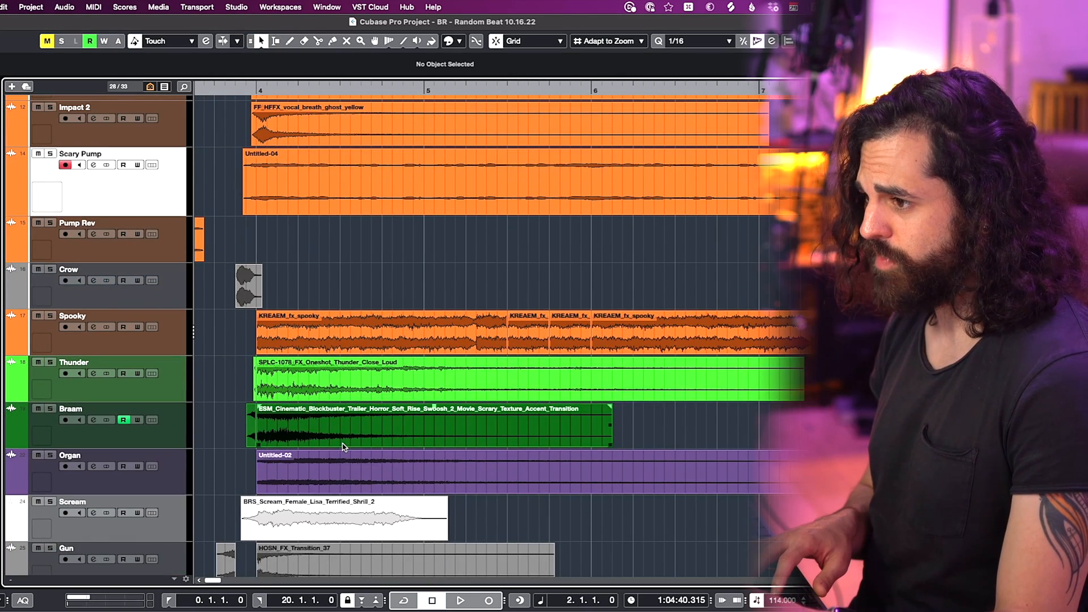
scroll(308, 377, "up", 9)
scroll(310, 377, "down", 2)
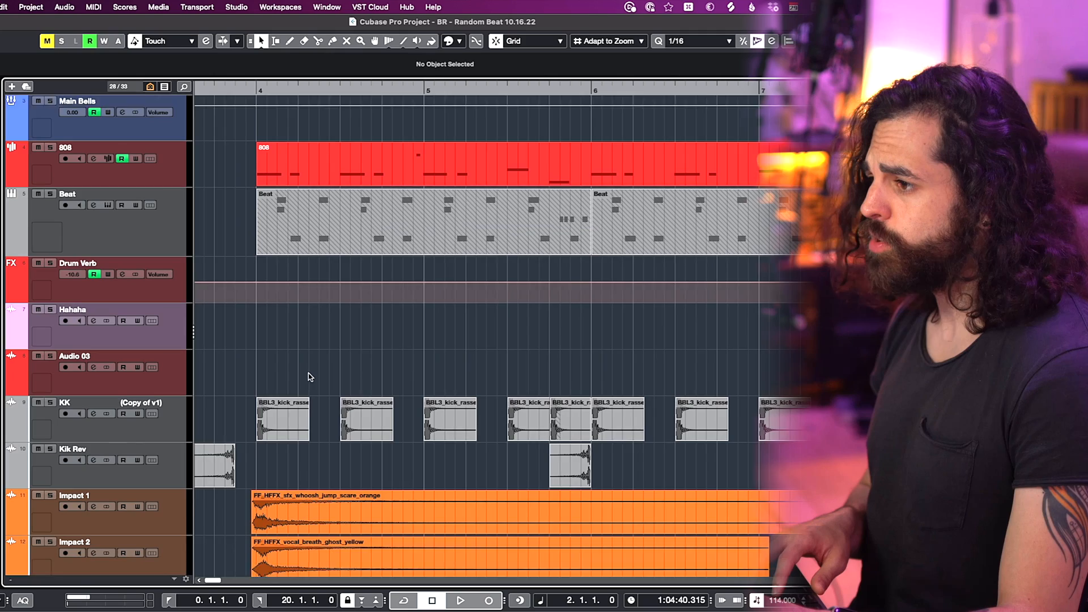
scroll(310, 377, "down", 2)
key("g")
key("g")
key("g")
key("g")
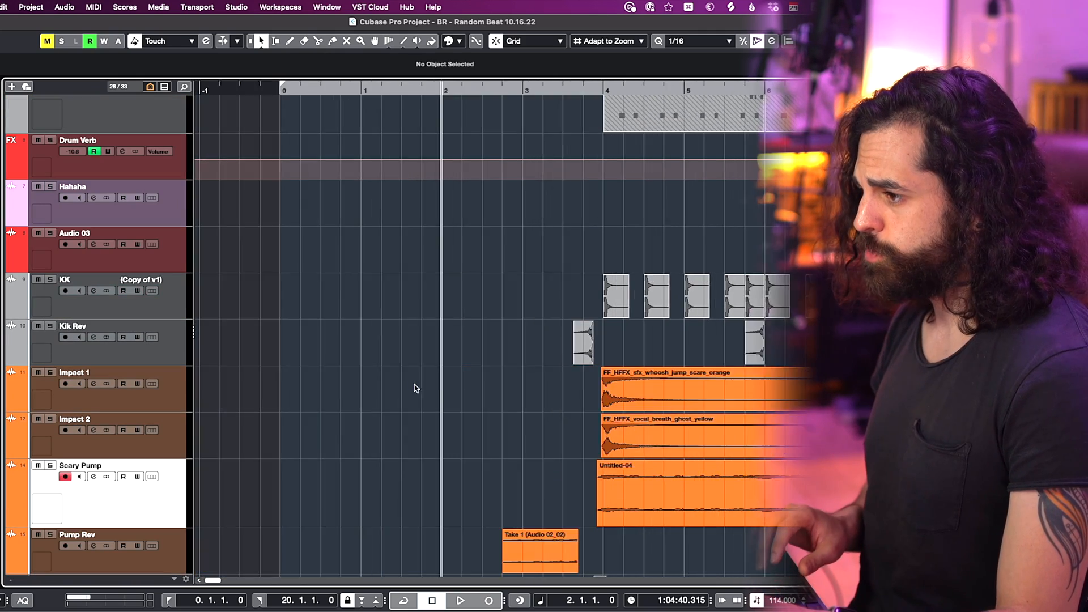
key("2")
left_click_drag(413, 343, 424, 343)
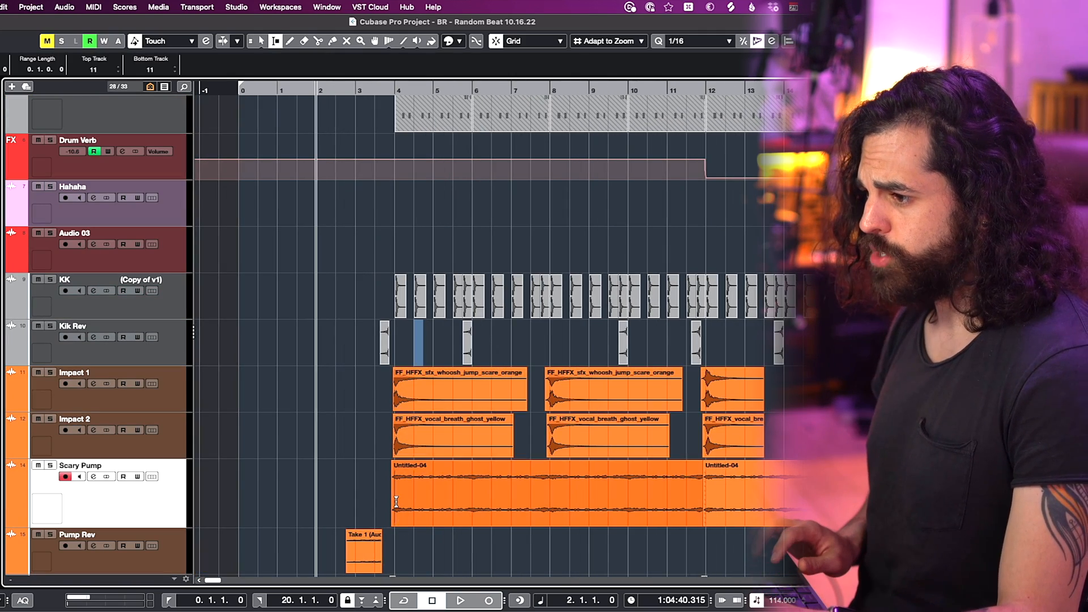
scroll(402, 470, "down", 4)
scroll(406, 445, "up", 2)
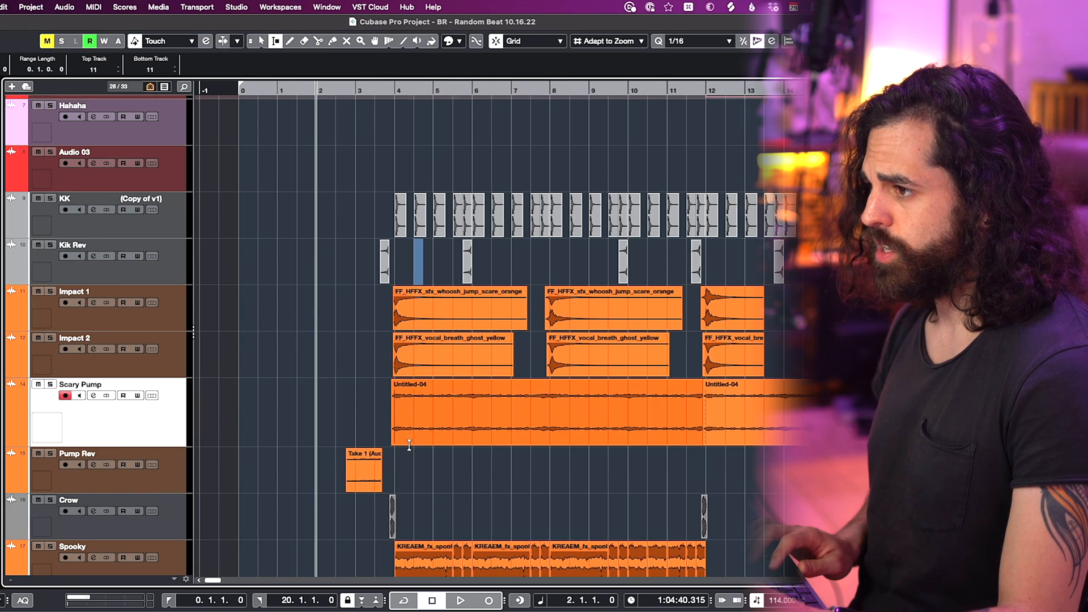
scroll(409, 444, "up", 6)
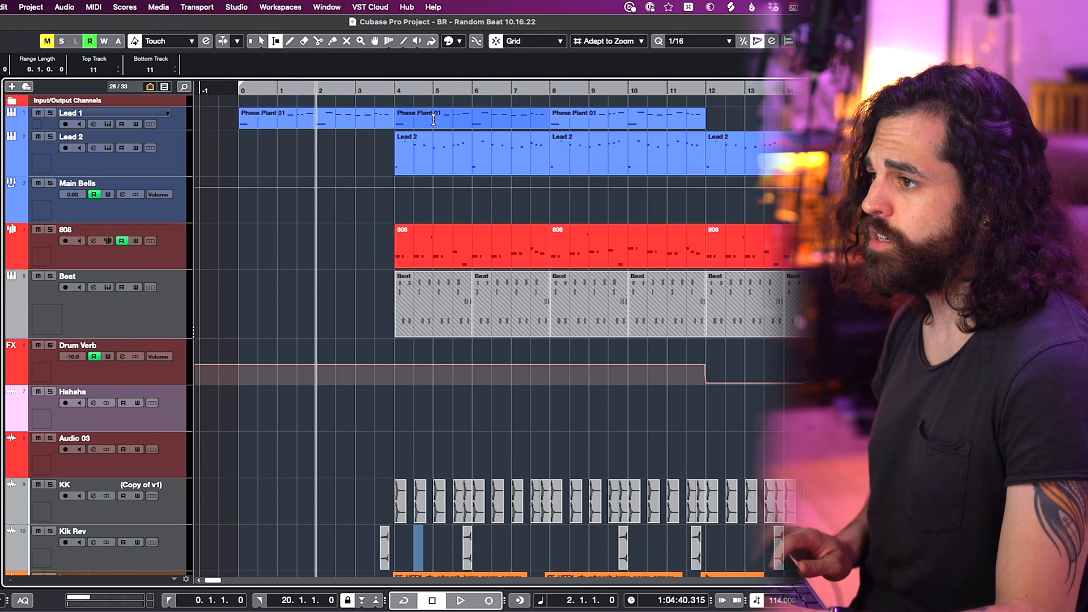
left_click_drag(399, 122, 598, 299)
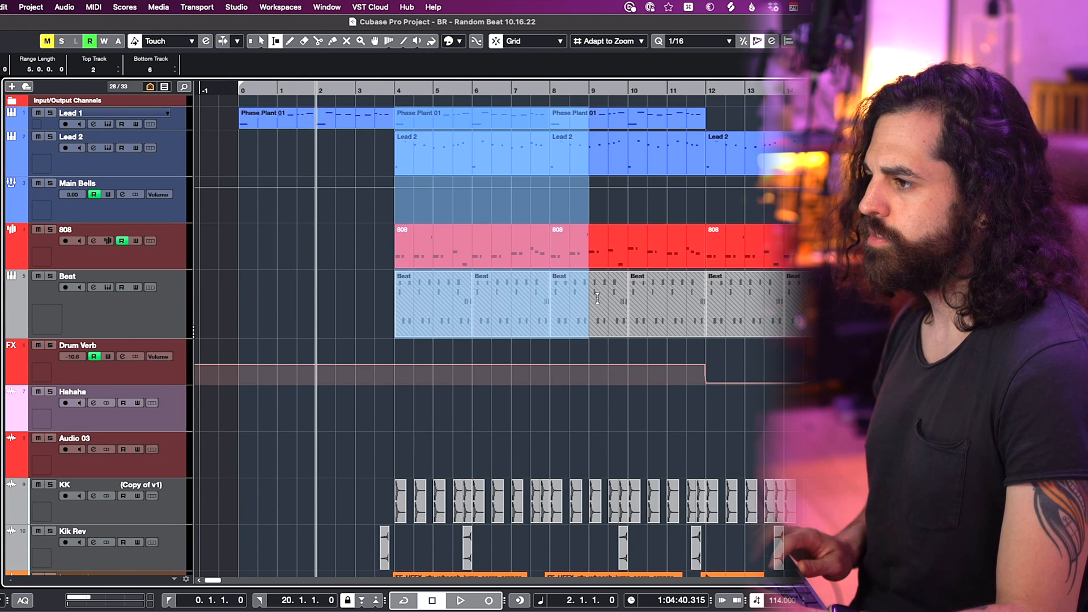
key("shift+x")
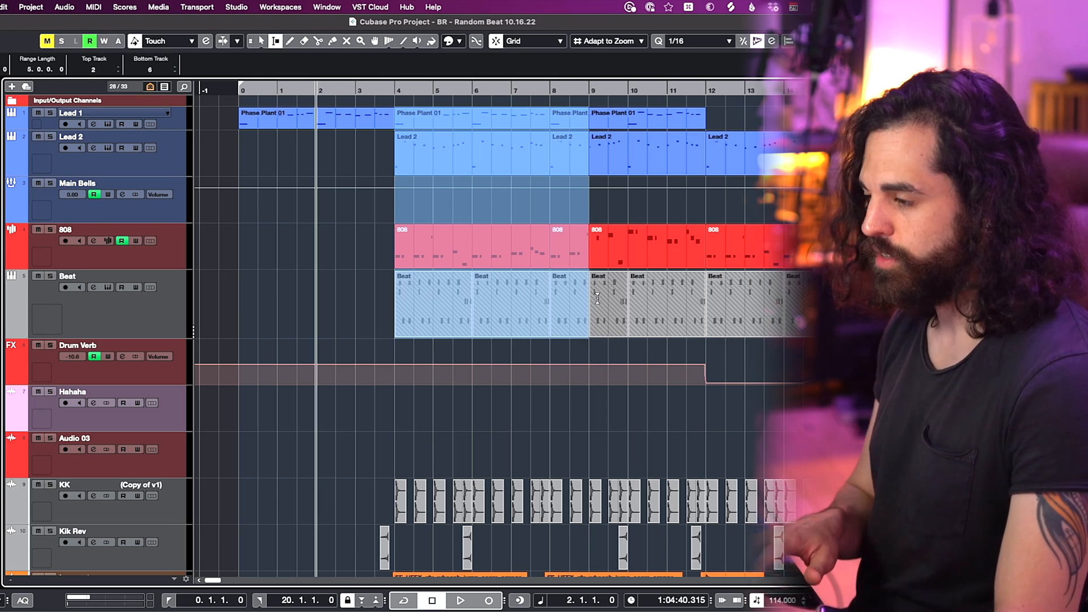
Select the first Impact 1, Impact 2 and Scary Pump events and trim their starts to the project cursor at bar 5.
key("1")
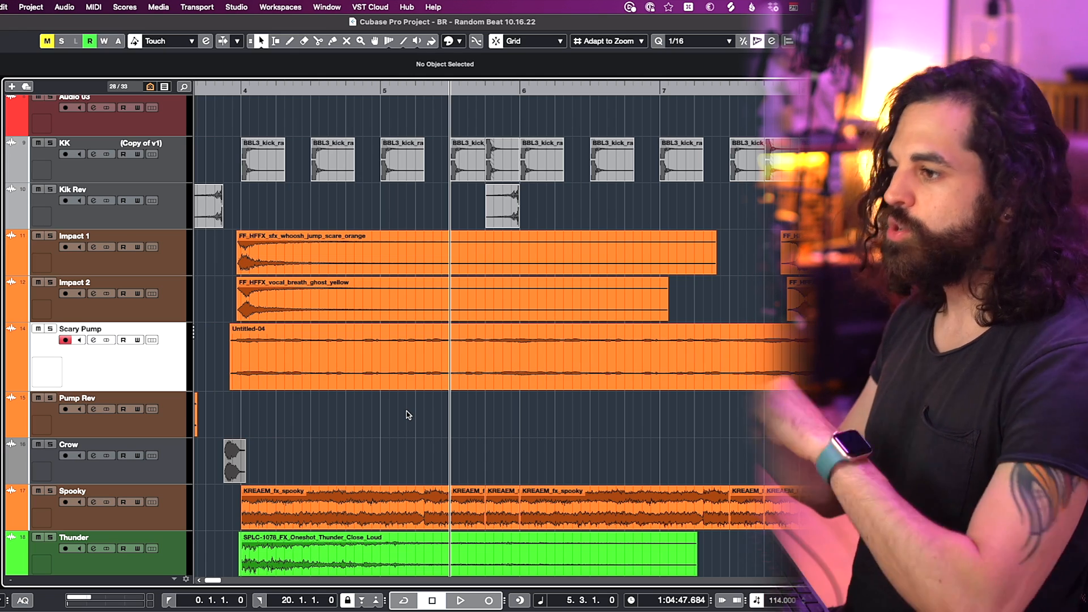
left_click_drag(328, 439, 362, 265)
left_click(382, 88)
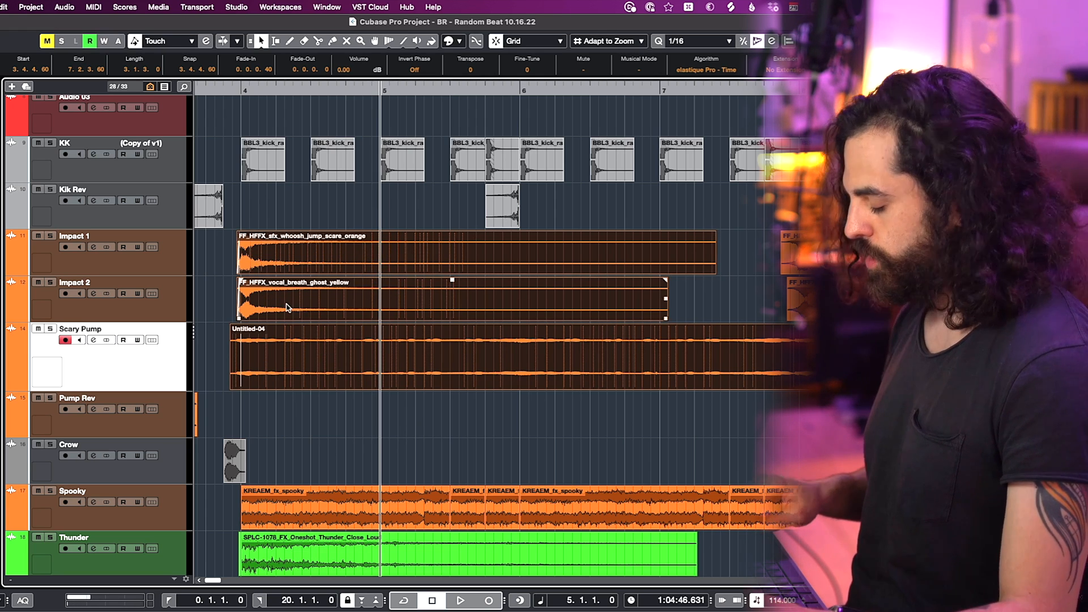
key("alt+x")
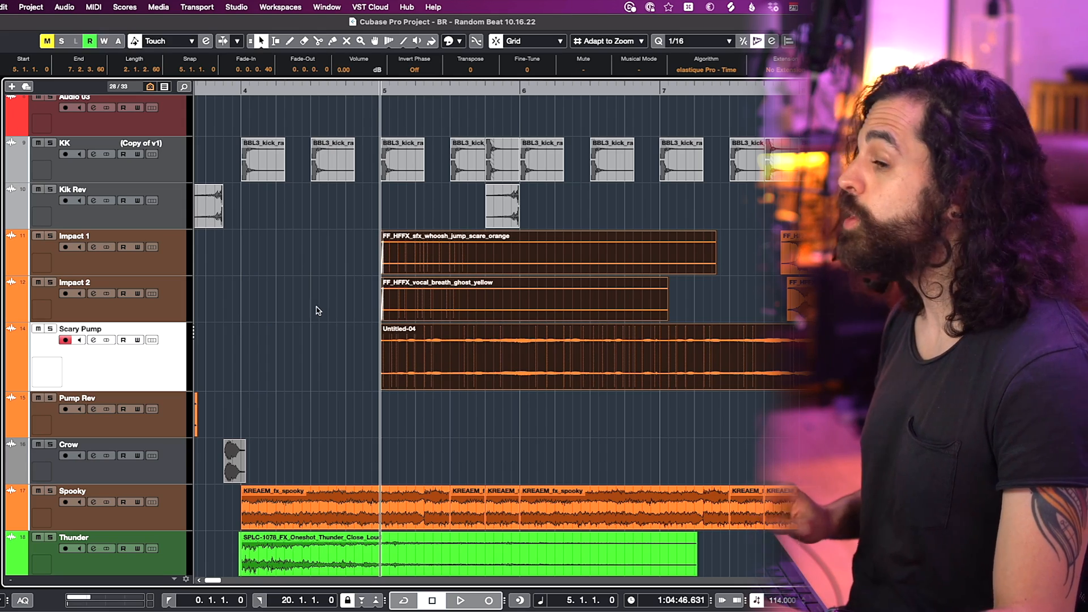
Undo the start trimming and lengthen the fade-ins of the Impact 1 and Impact 2 events together.
left_click_drag(363, 297, 397, 228)
key("super+z")
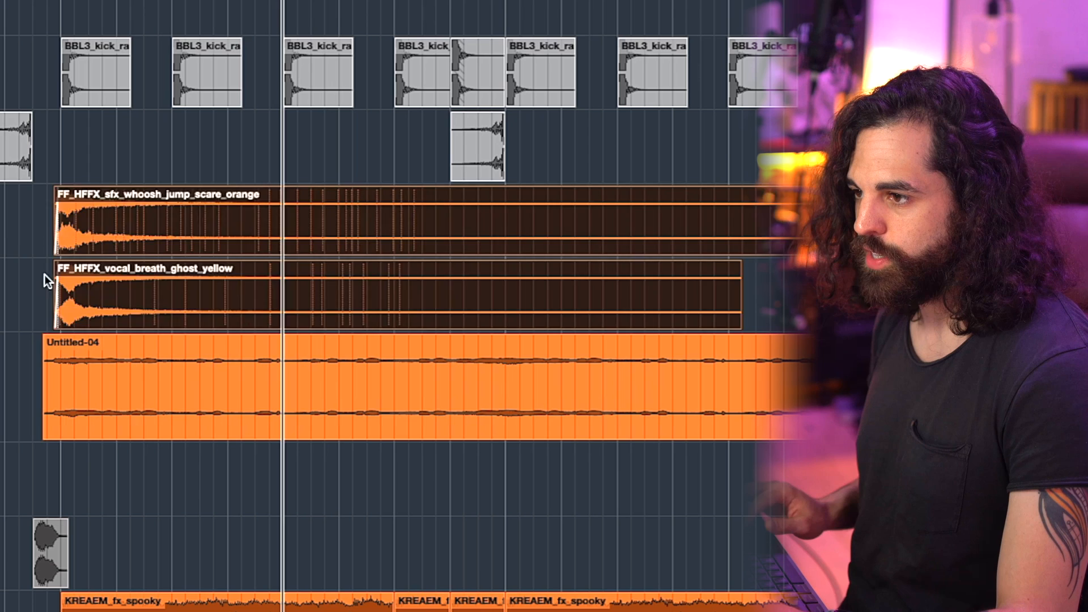
left_click_drag(57, 189, 93, 211)
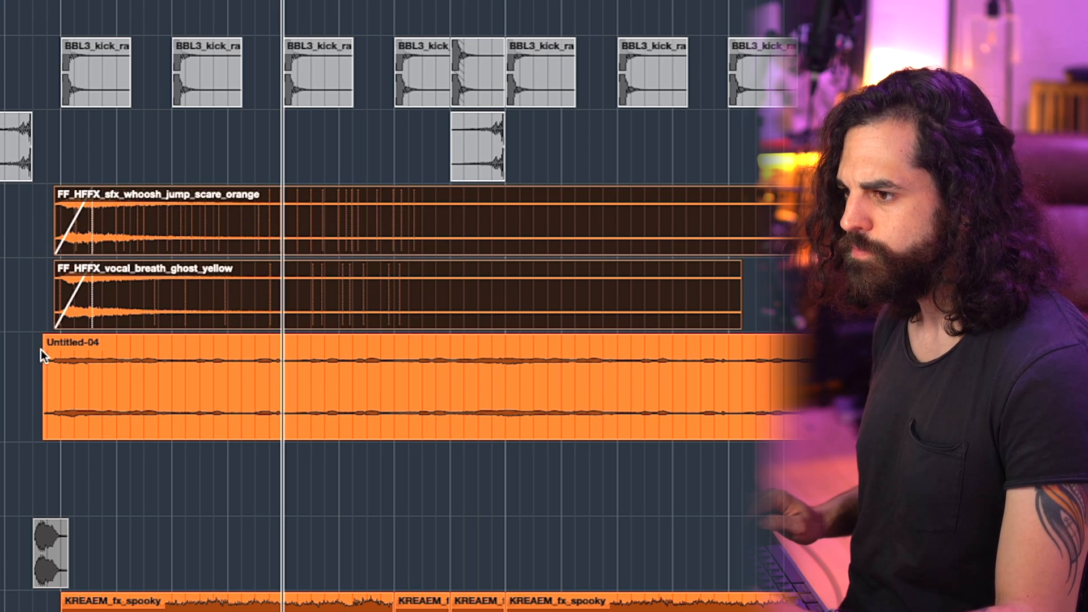
Trim the starts of the Impact 1, Impact 2 and Scary Pump events to the project cursor at bar 5, and undo the trim.
left_click(72, 382)
left_click_drag(13, 421, 149, 223)
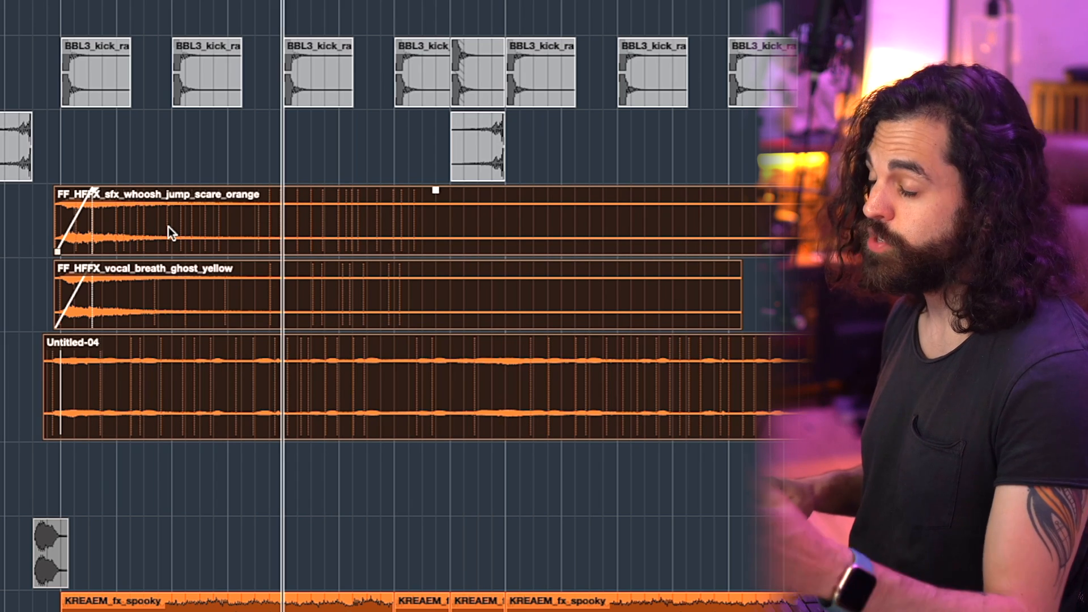
key("e")
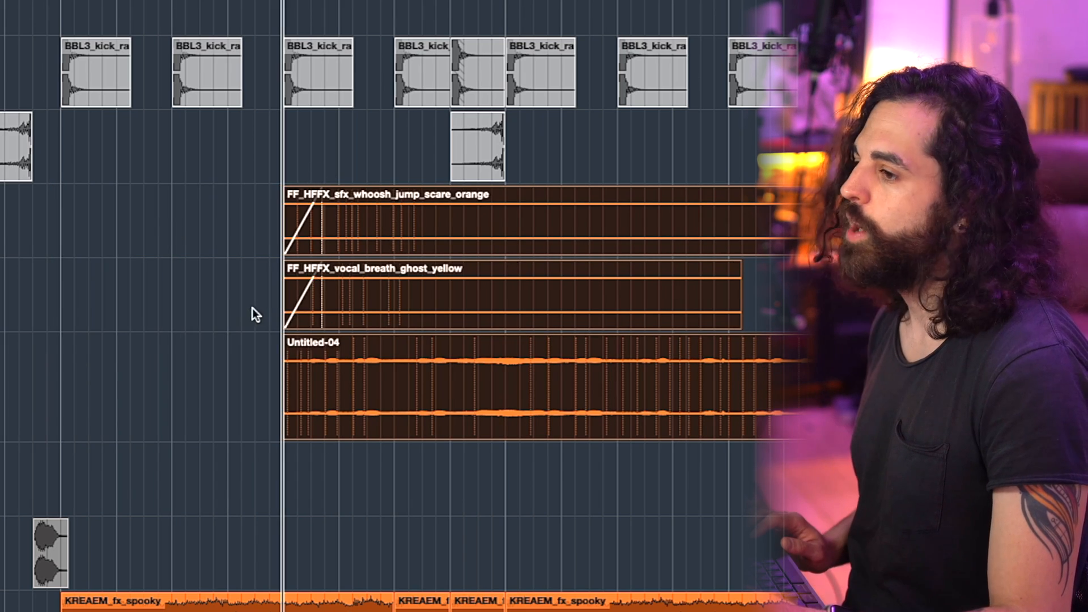
left_click_drag(253, 308, 324, 240)
left_click(337, 382)
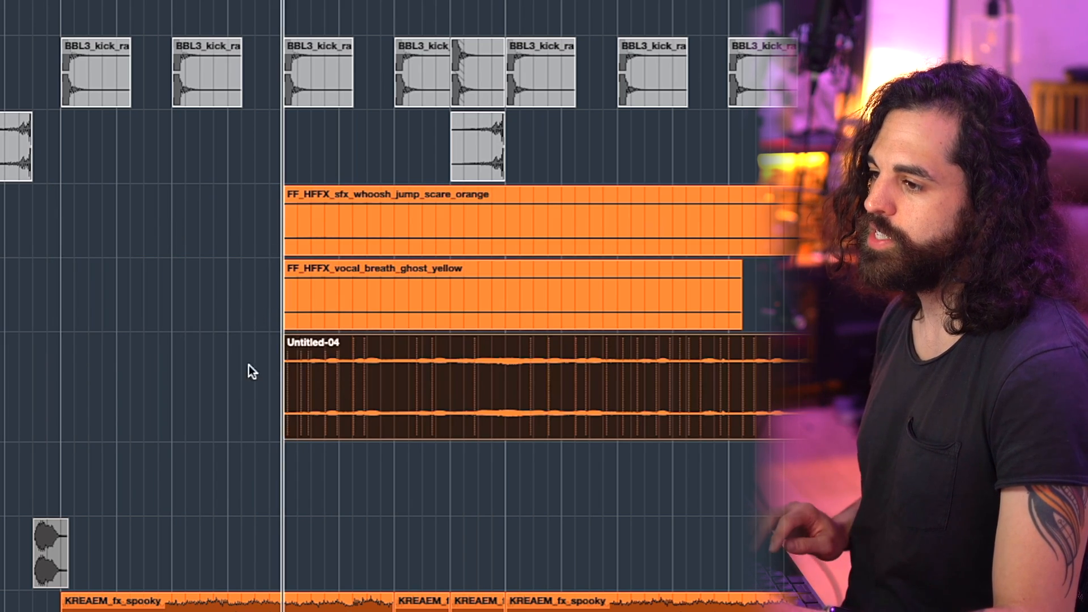
key("super+z")
Split the Impact 1, Impact 2 and Scary Pump events at bar 7 and delete the parts after it.
left_click_drag(500, 476, 595, 205)
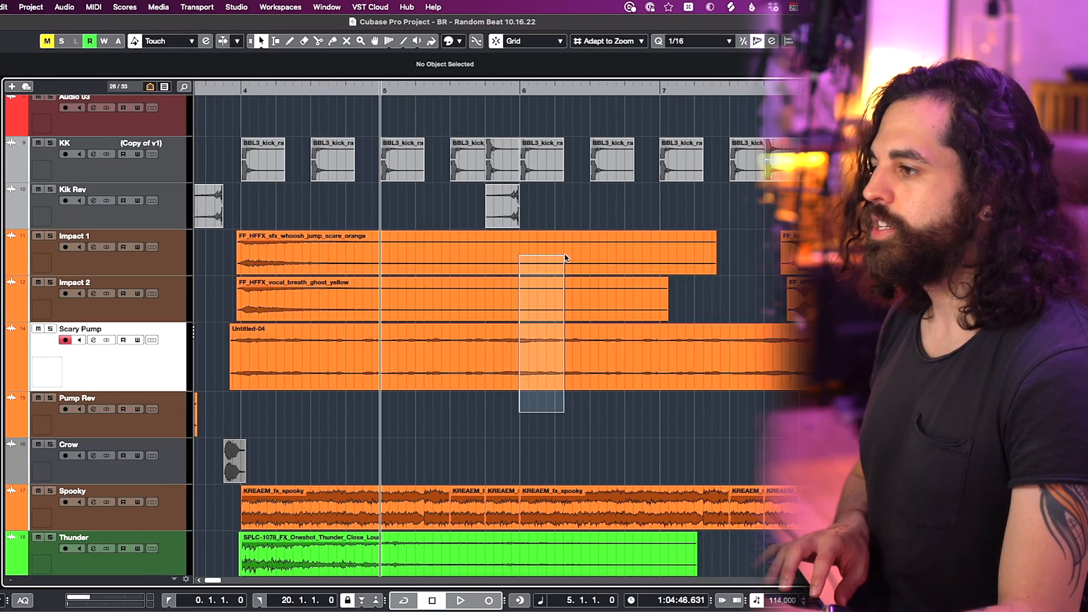
left_click(651, 239, "alt")
key("Delete")
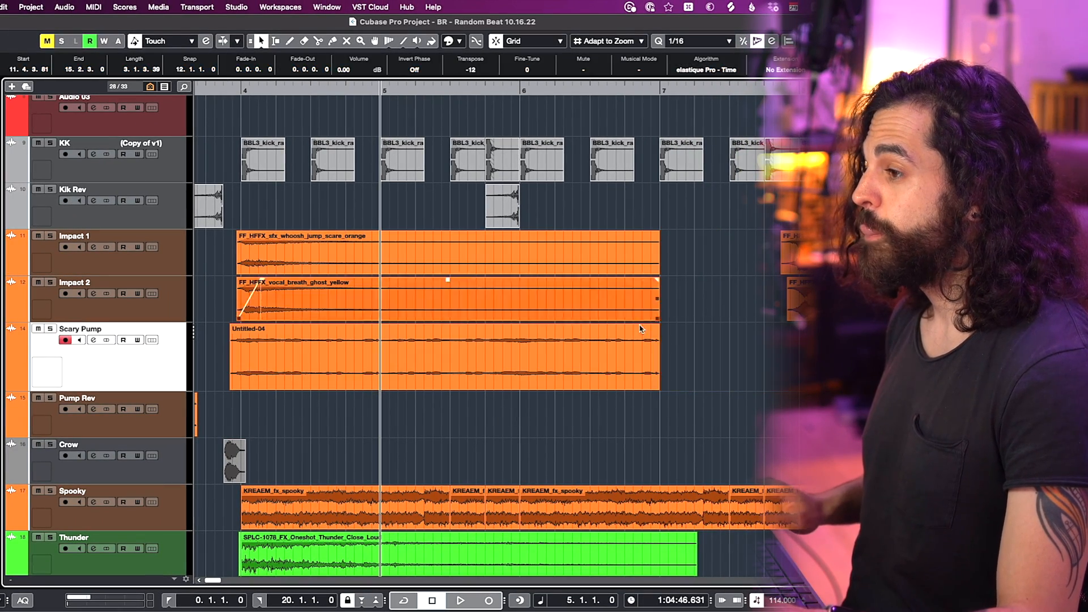
Add fade-outs to the Impact 1, Impact 2 and Scary Pump events, stretching the Scary Pump fade back to just before bar 6.
left_click_drag(665, 292, 602, 235)
left_click(637, 262)
left_click(618, 345)
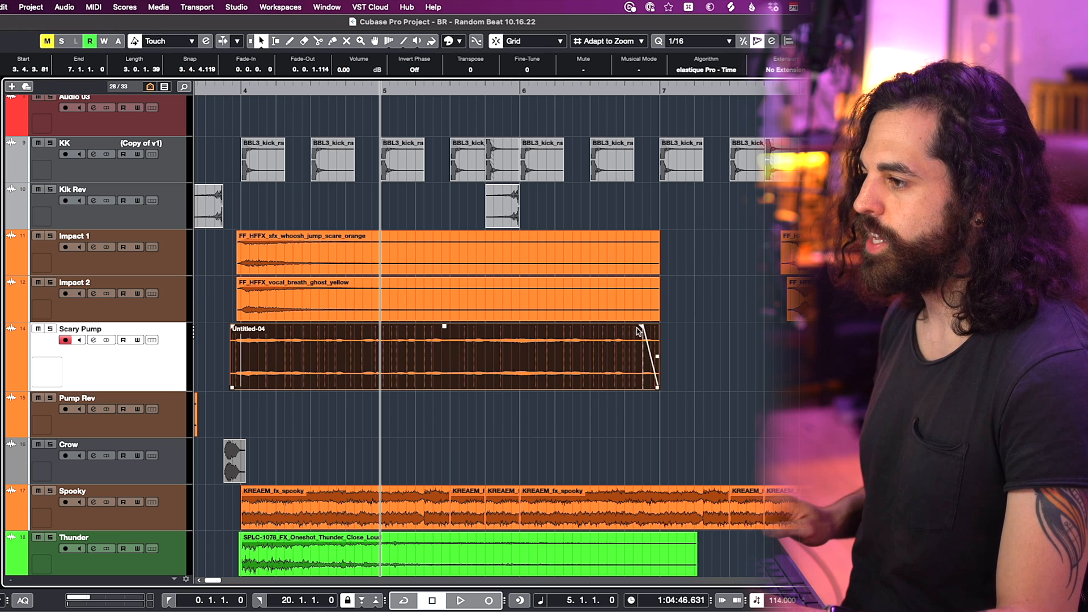
left_click_drag(639, 331, 502, 333)
Try trimming the ends of the three faded events together to the project cursor at 5.1.4, and undo it.
left_click_drag(716, 393, 504, 267)
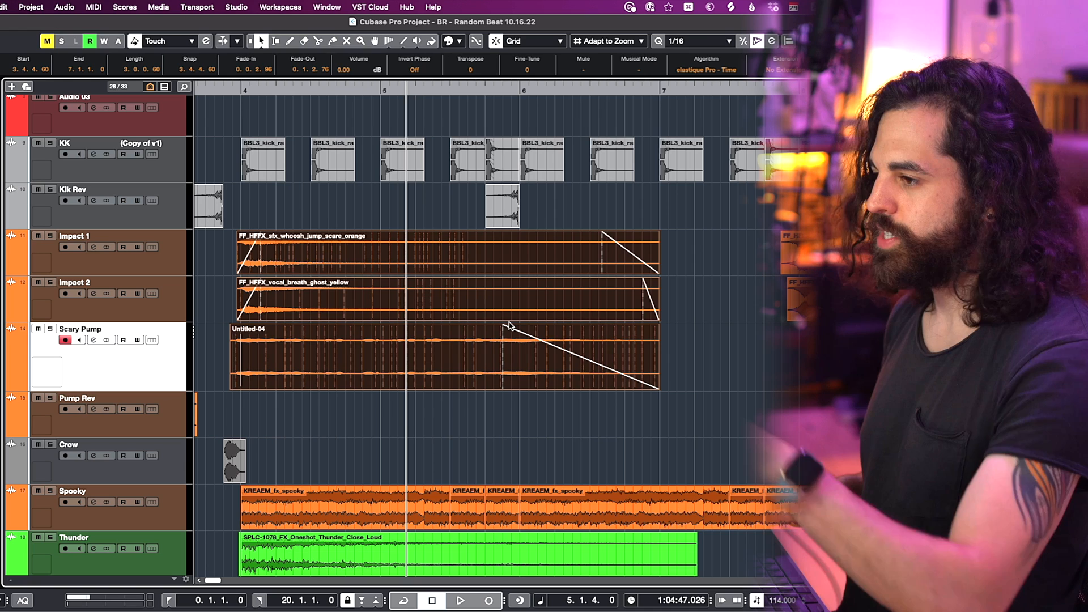
key("alt+x")
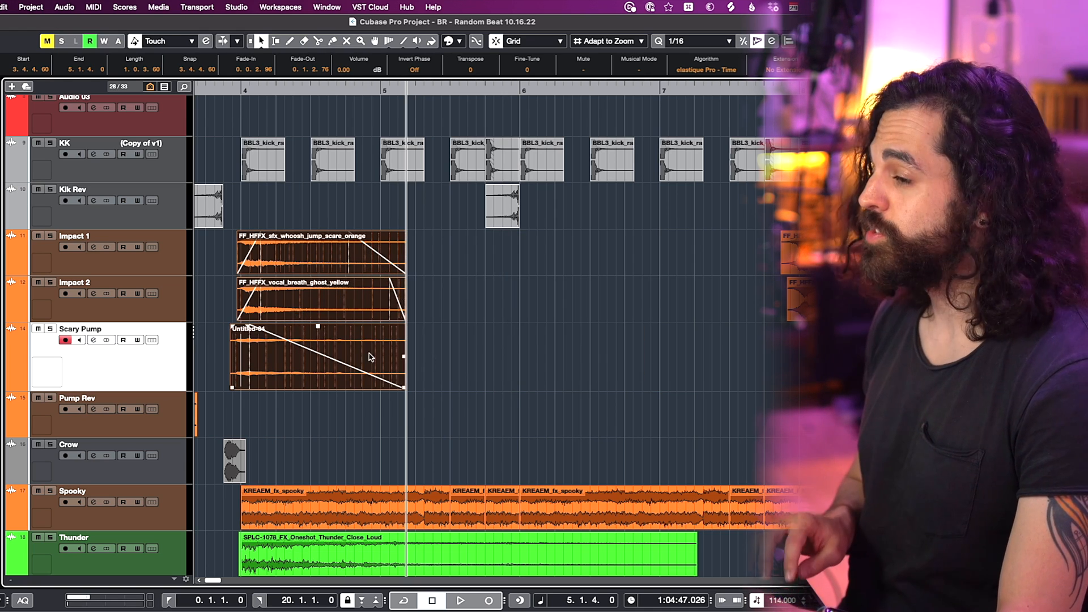
key("super+z")
Lengthen the Scary Pump fade-out back to about 5.1.4 and trim the ends of all three events to the project cursor.
left_click_drag(503, 327, 412, 342)
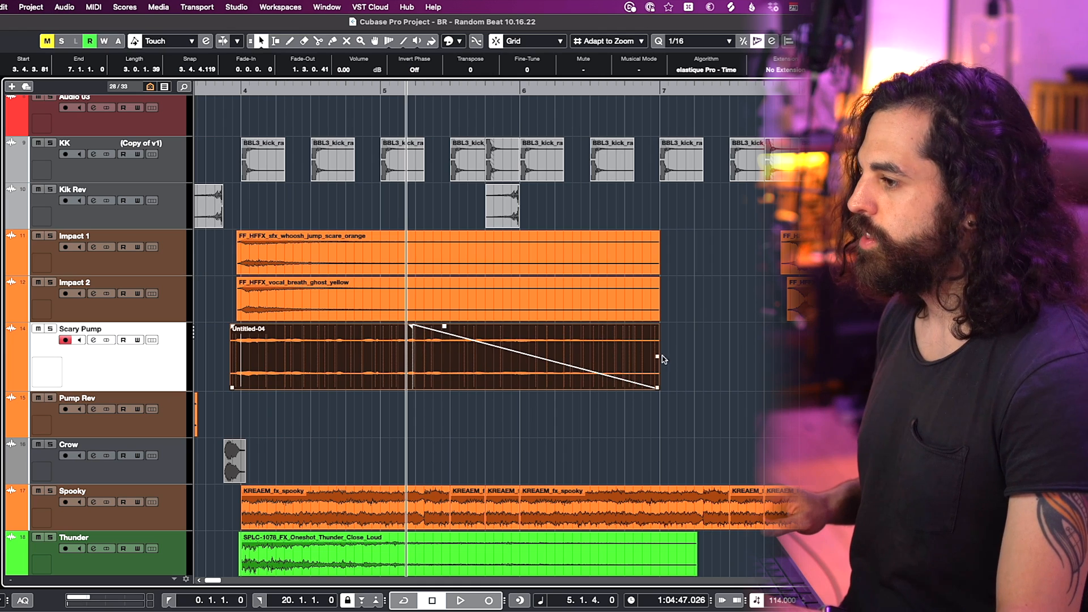
left_click_drag(714, 365, 506, 249)
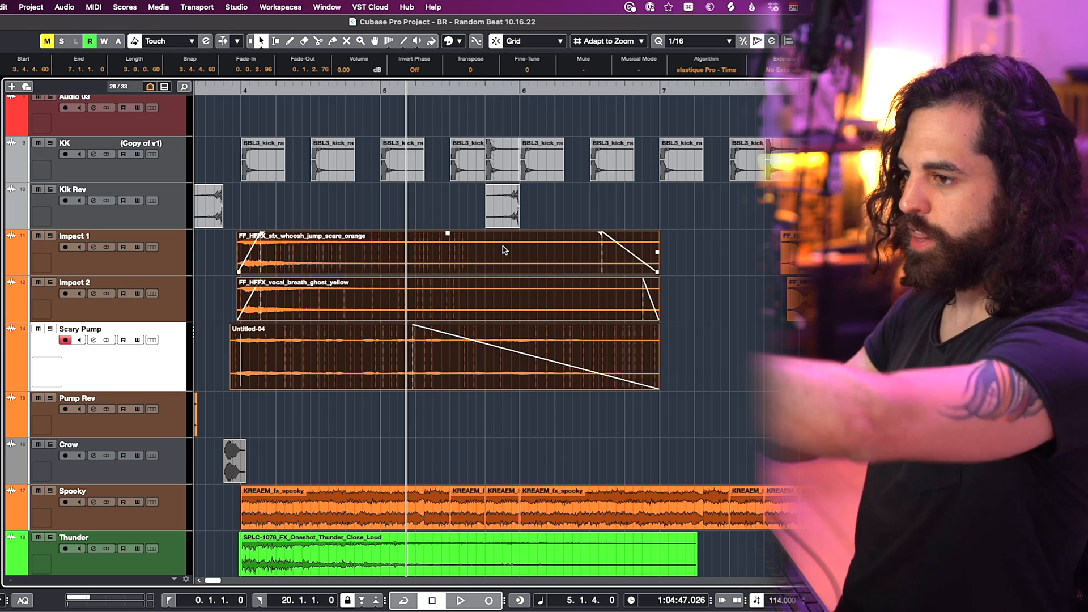
key("alt+x")
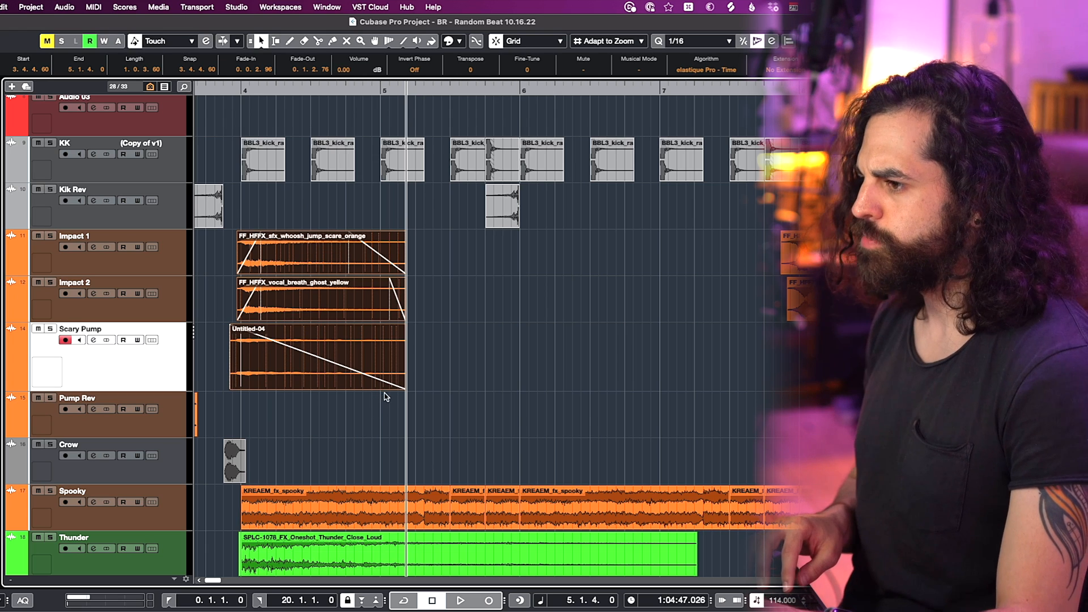
Undo the end trim, the fade-outs and the bar 7 cut on the Impact 1, Impact 2 and Scary Pump events.
key("super+z")
key("super+z")
key("super+z")
key("super+z")
key("super+z")
key("super+z")
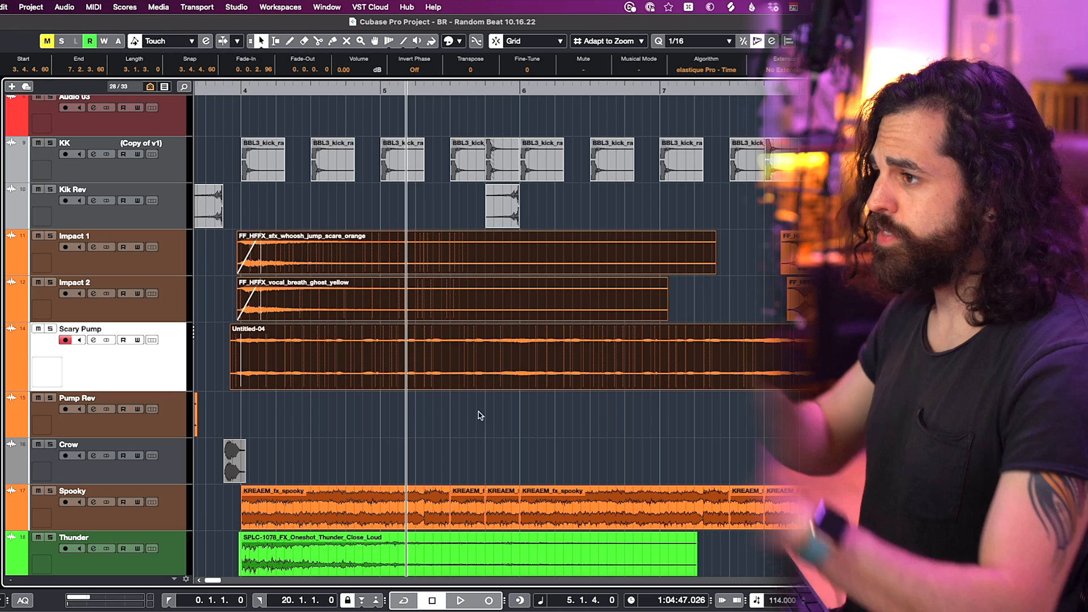
Split the Impact 1, Impact 2 and Scary Pump events at bar 6, delete the parts before it, and undo both edits.
left_click(480, 415)
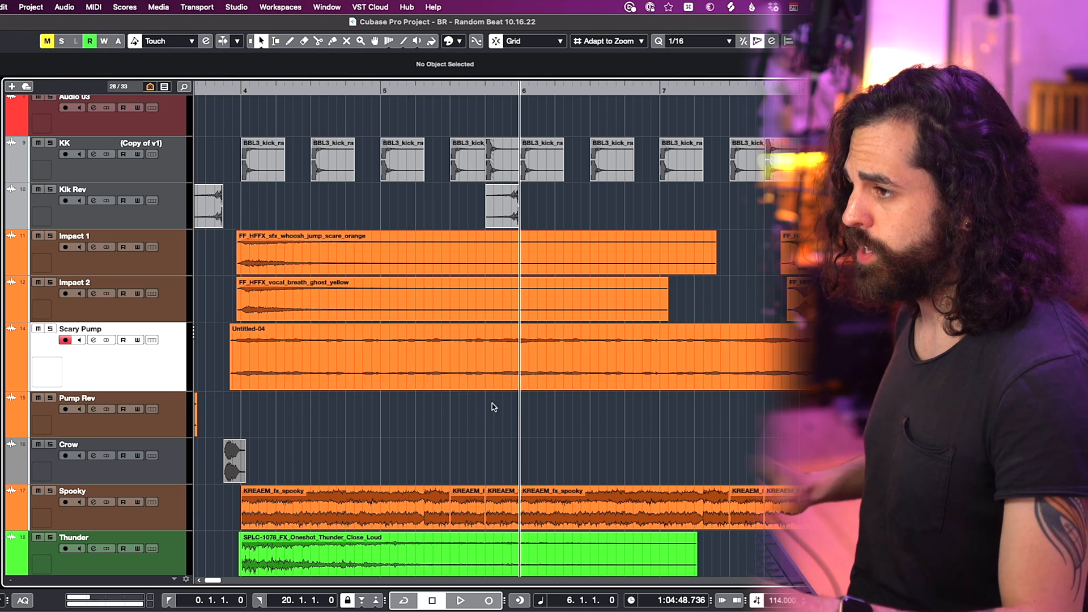
left_click(551, 262)
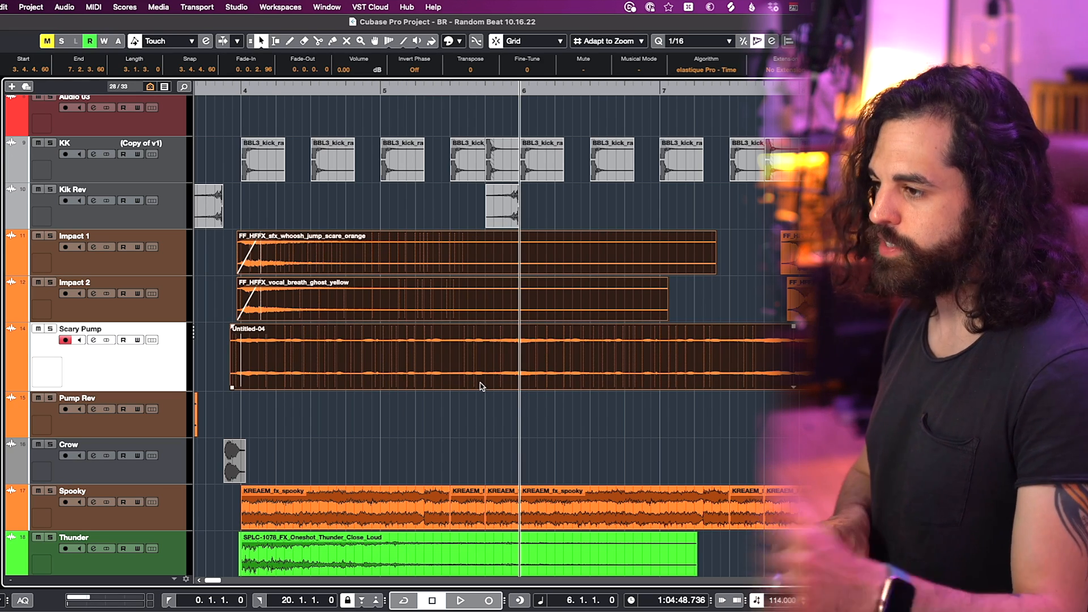
key("alt+x")
left_click_drag(482, 405, 492, 256)
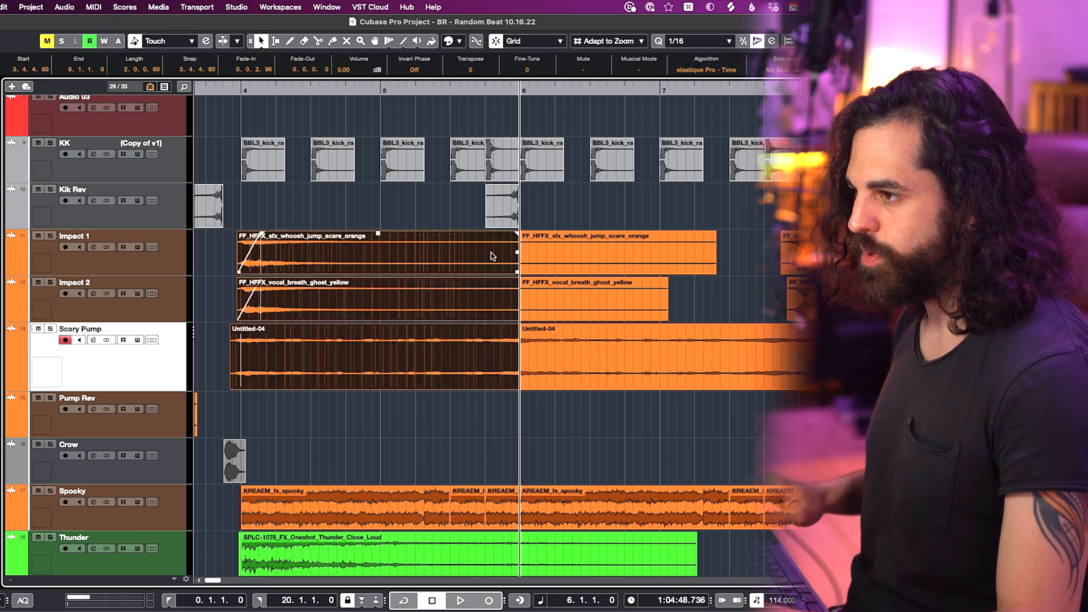
key("Delete")
key("super+z")
key("super+z")
Trim the starts of the Impact 1, Impact 2 and Scary Pump events to bar 6, undo it, and try a split there instead.
left_click_drag(520, 418, 572, 249)
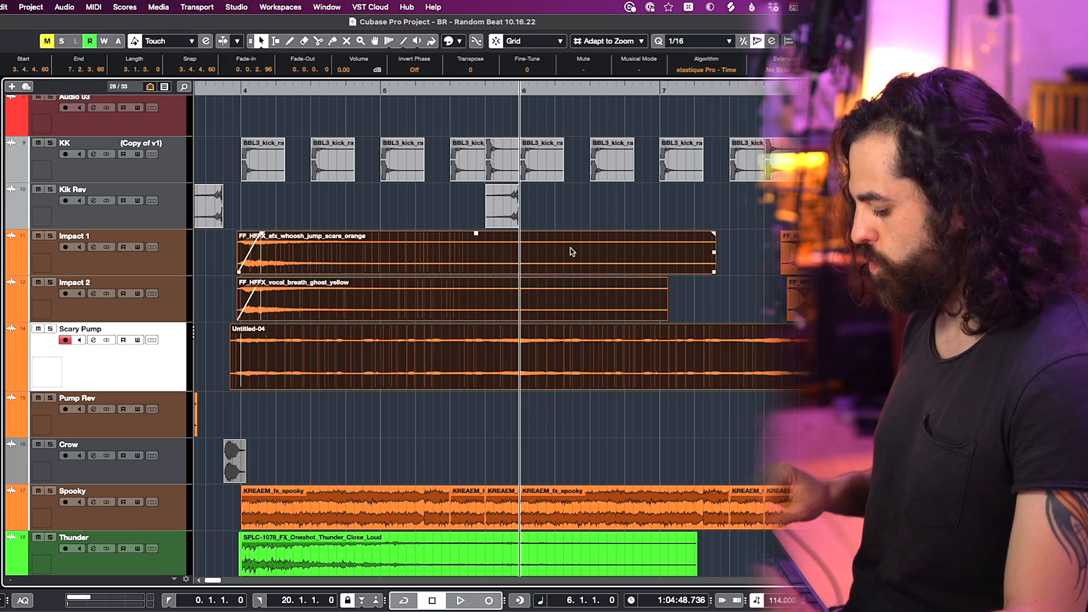
key("e")
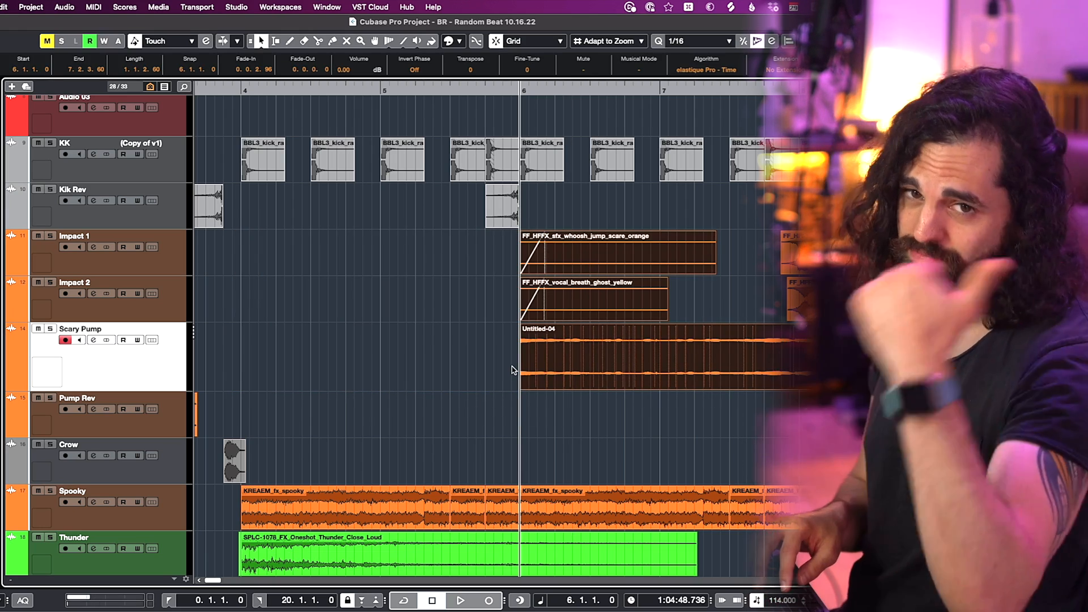
key("super+z")
key("alt+x")
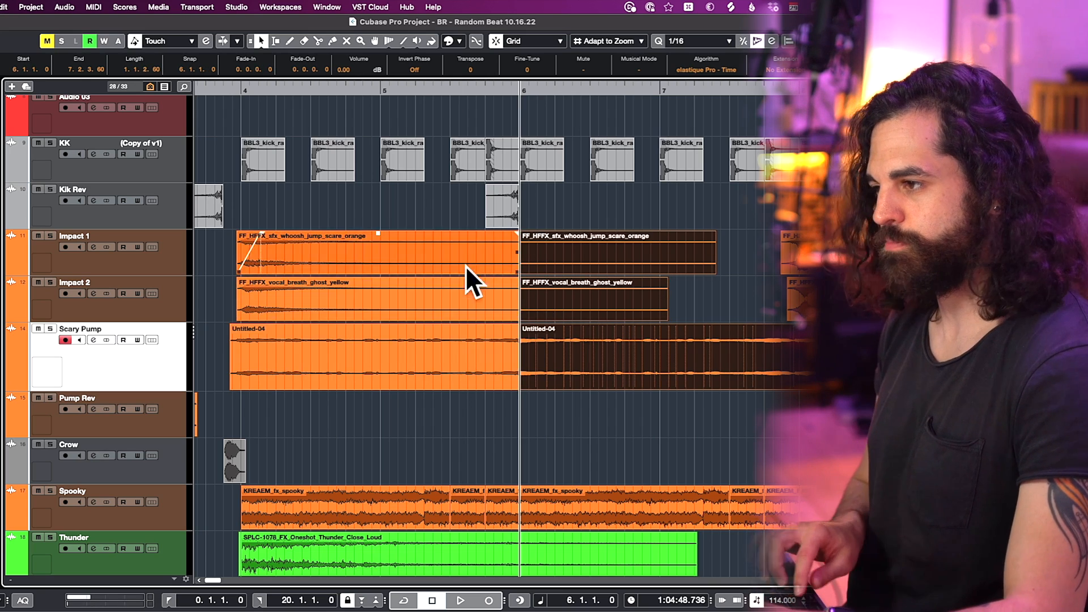
key("super+z")
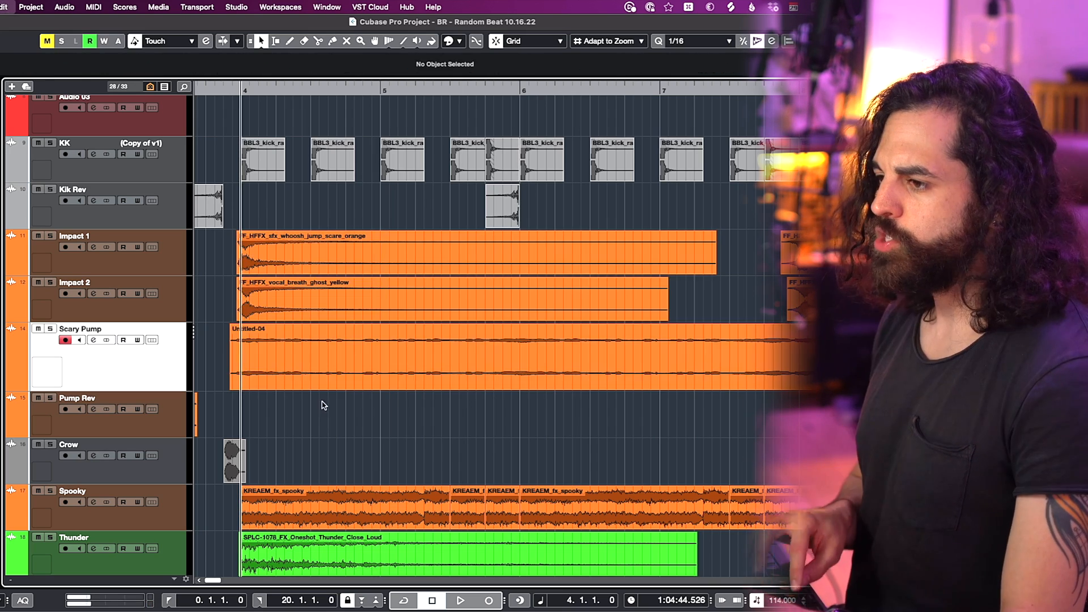
Select the Impact 1, Impact 2 and Scary Pump events and trim their starts to the project cursor at bar 4.
left_click_drag(321, 409, 361, 246)
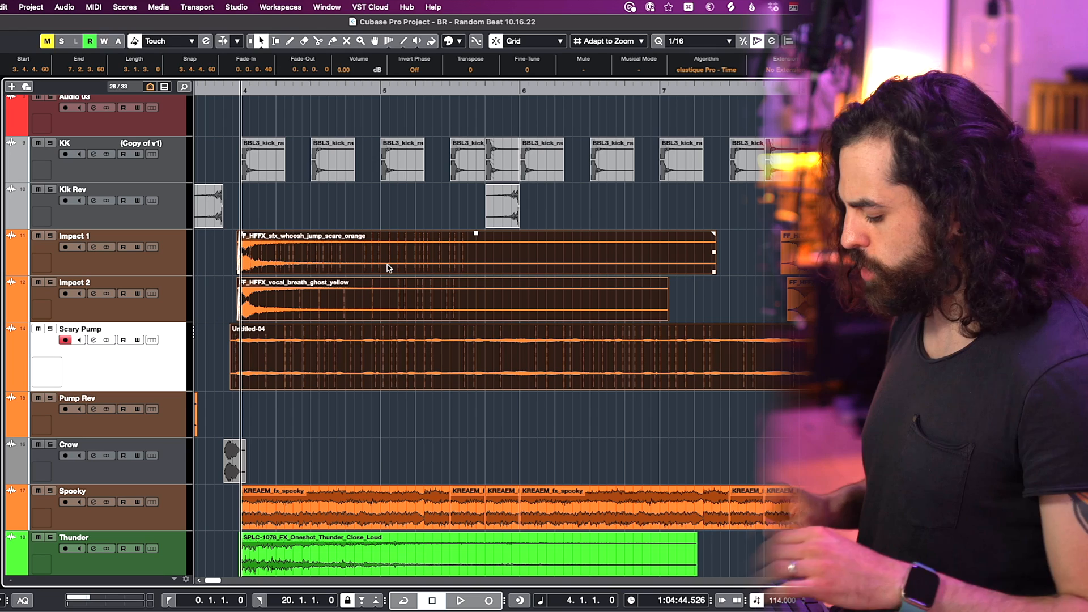
key("e")
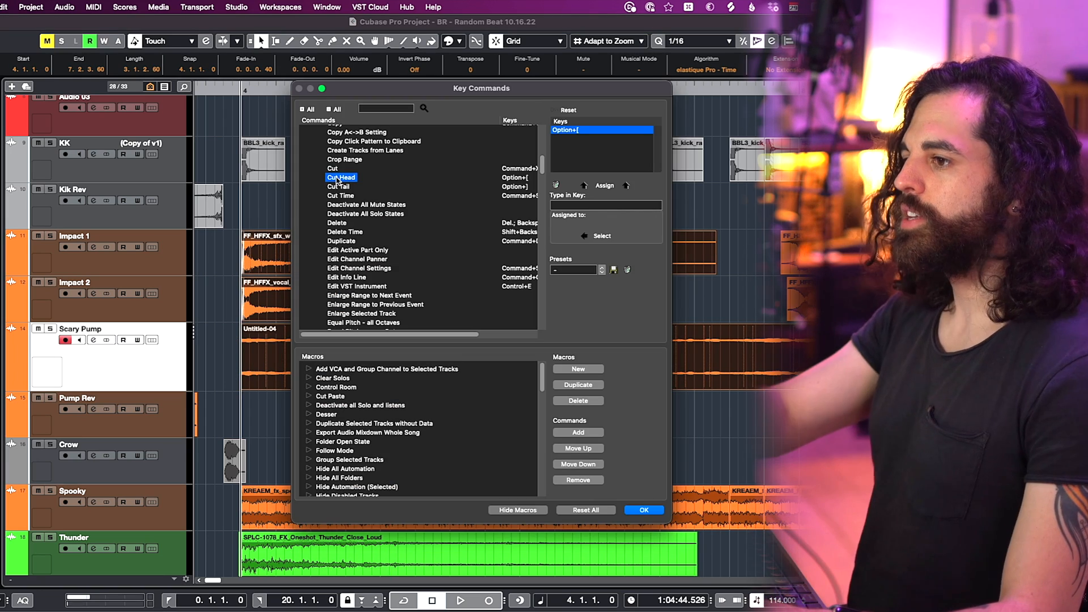
Check the key assignment of the Cut Tail command under Edit, close the Key Commands dialog and clear the event selection.
left_click(346, 186)
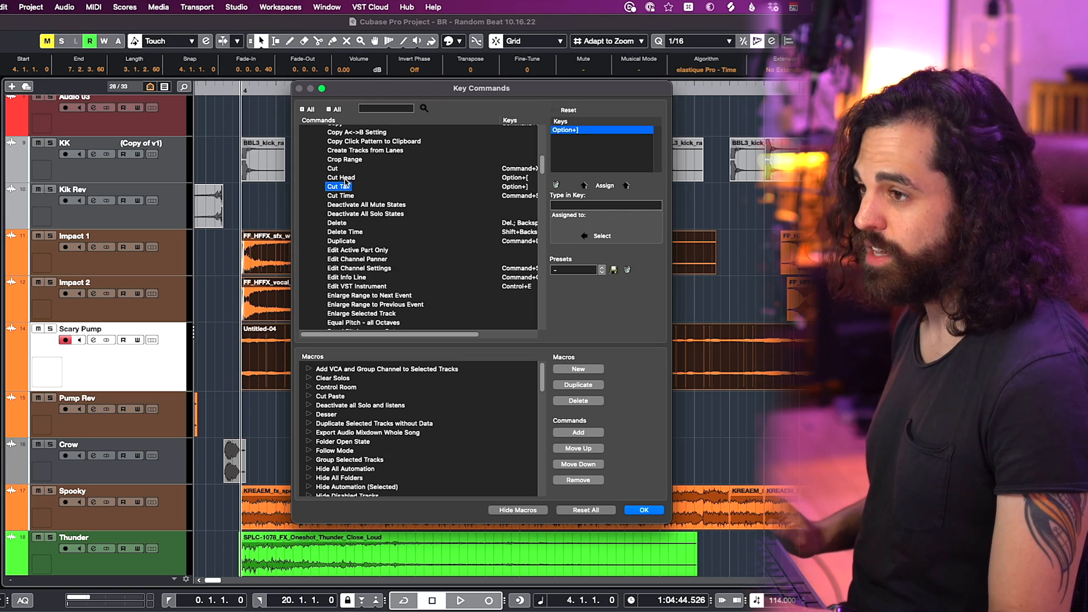
scroll(346, 181, "up", 6)
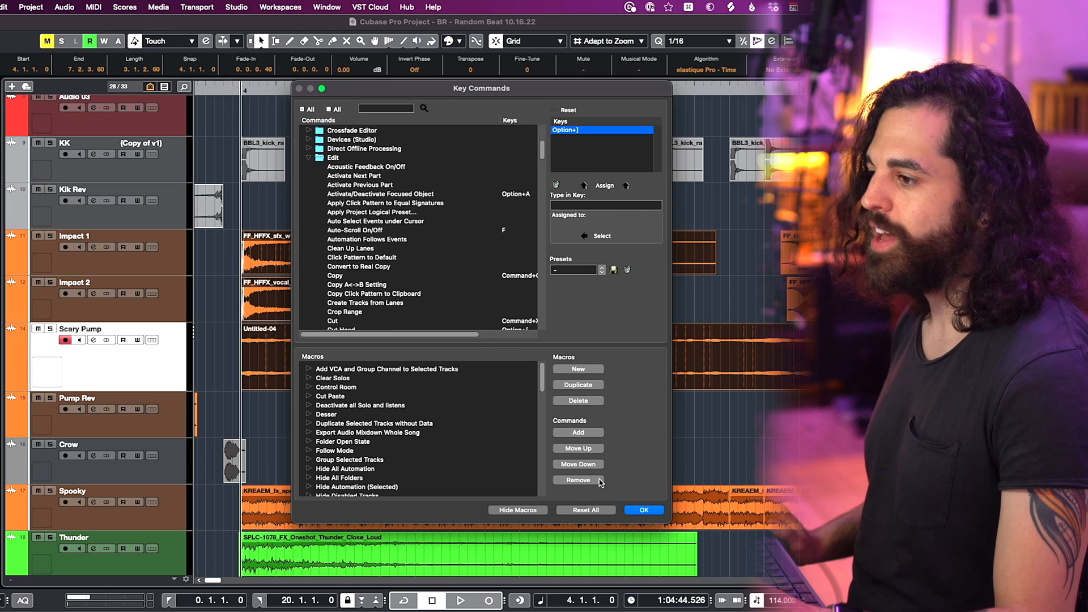
left_click(644, 510)
left_click(480, 450)
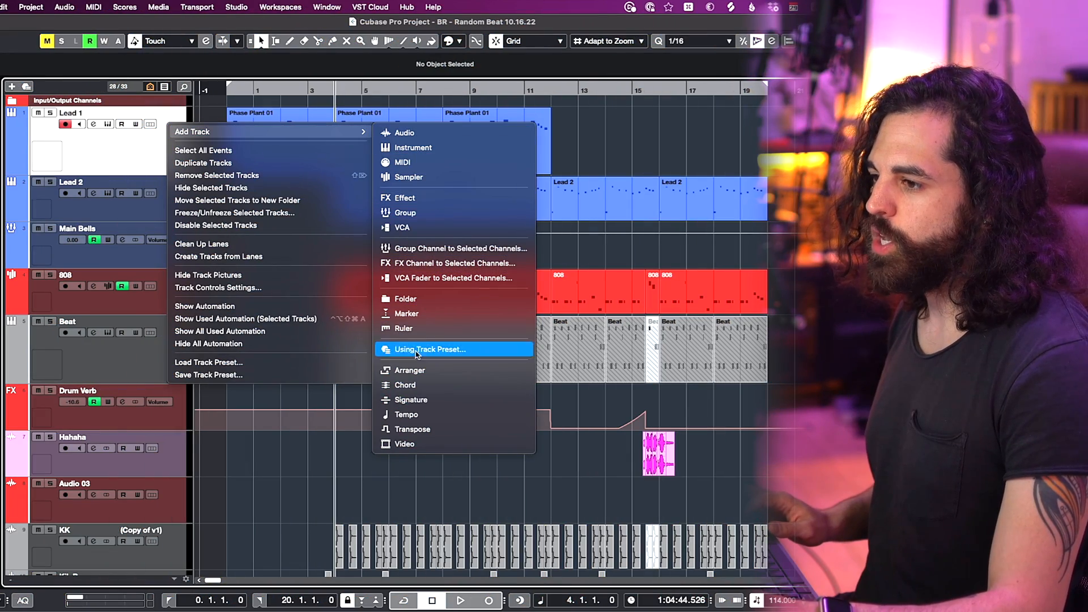
Add an arranger track and move it above the Lead 1 track.
left_click(414, 370)
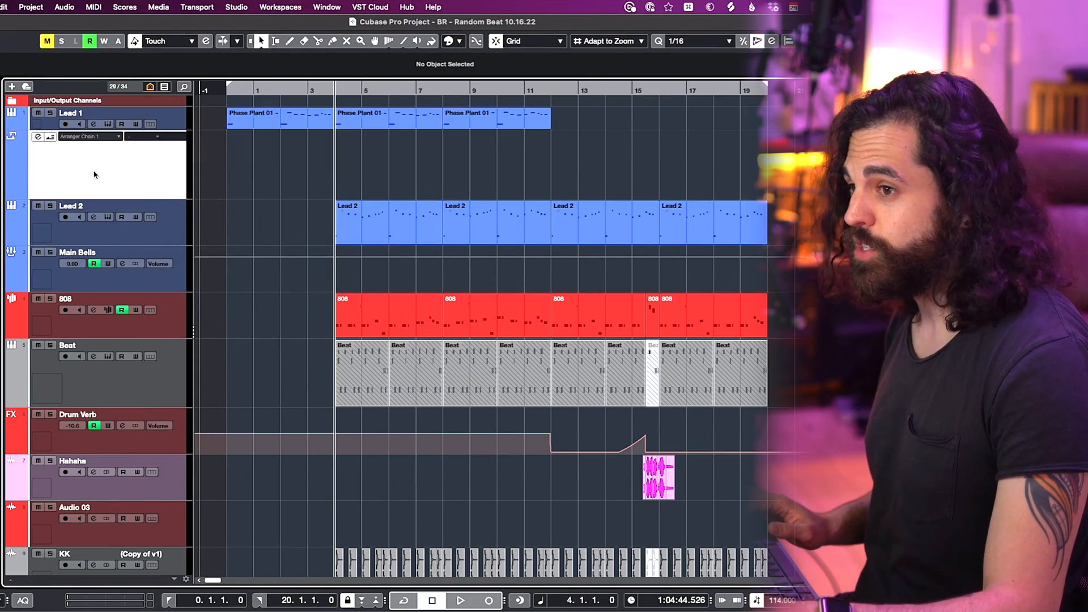
left_click_drag(91, 130, 86, 123)
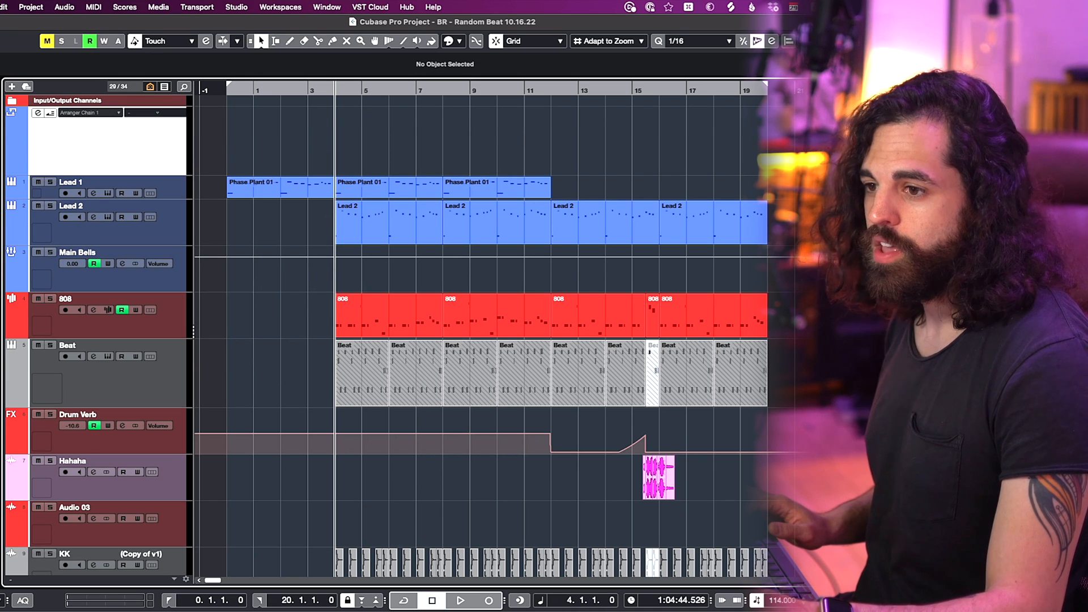
Draw nine back-to-back arranger events from bar 0 to bar 20, with boundaries at bars 4, 6, 8, 11, 12, 15, 17 and 18.
key("8")
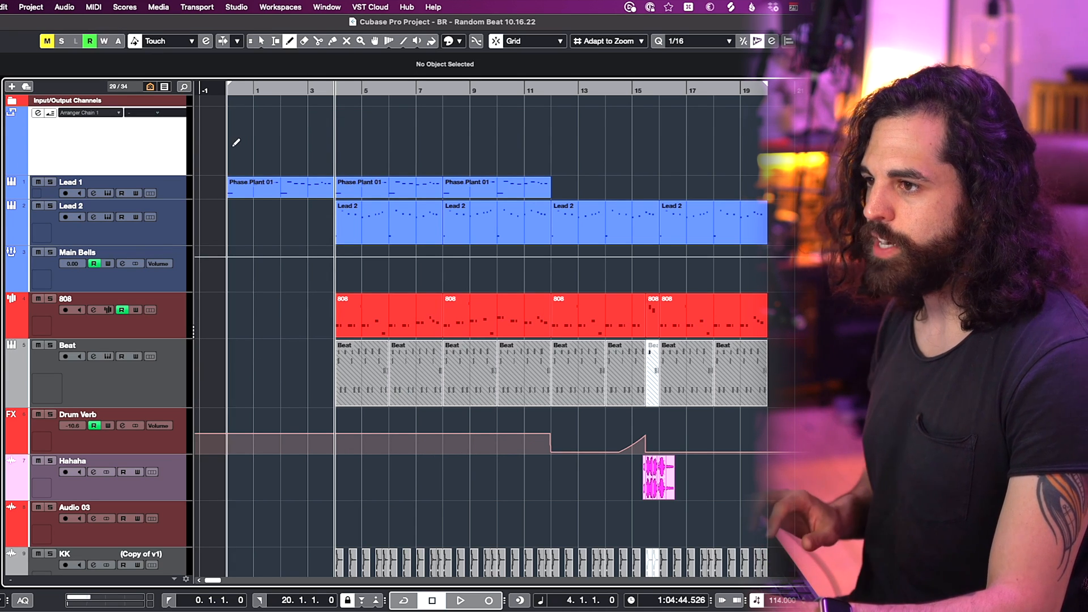
left_click_drag(236, 146, 334, 139)
mouse_move(340, 140)
left_mouse_down()
mouse_move(362, 119)
mouse_move(395, 145)
mouse_move(443, 142)
left_mouse_up()
left_click_drag(443, 142, 524, 141)
left_click_drag(526, 142, 633, 135)
left_click_drag(632, 135, 687, 137)
left_click_drag(688, 137, 777, 133)
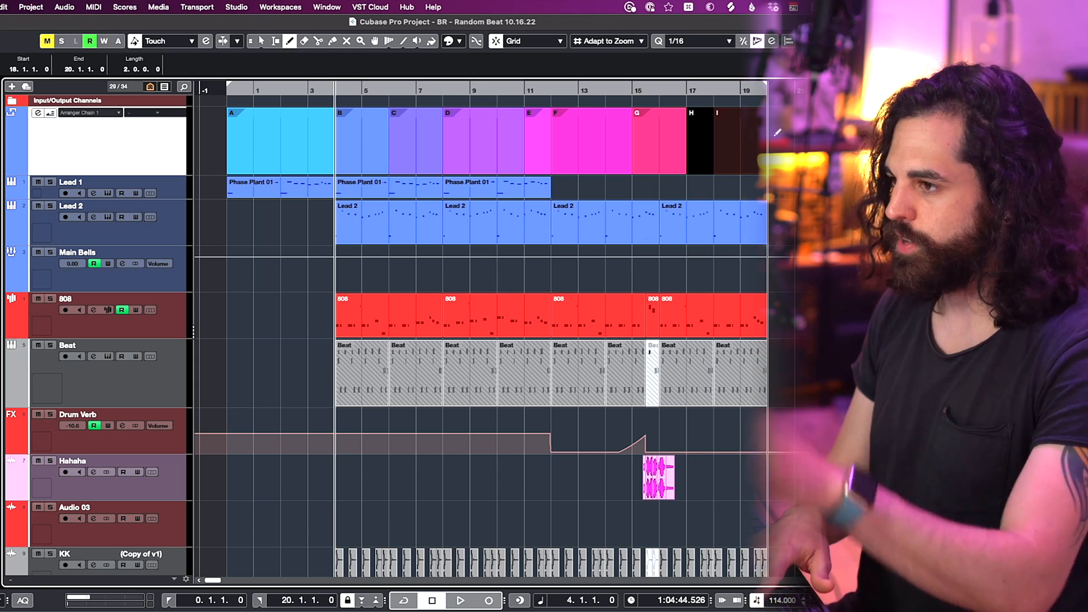
Rename the first arranger event, A, as Intro.
left_click(244, 152)
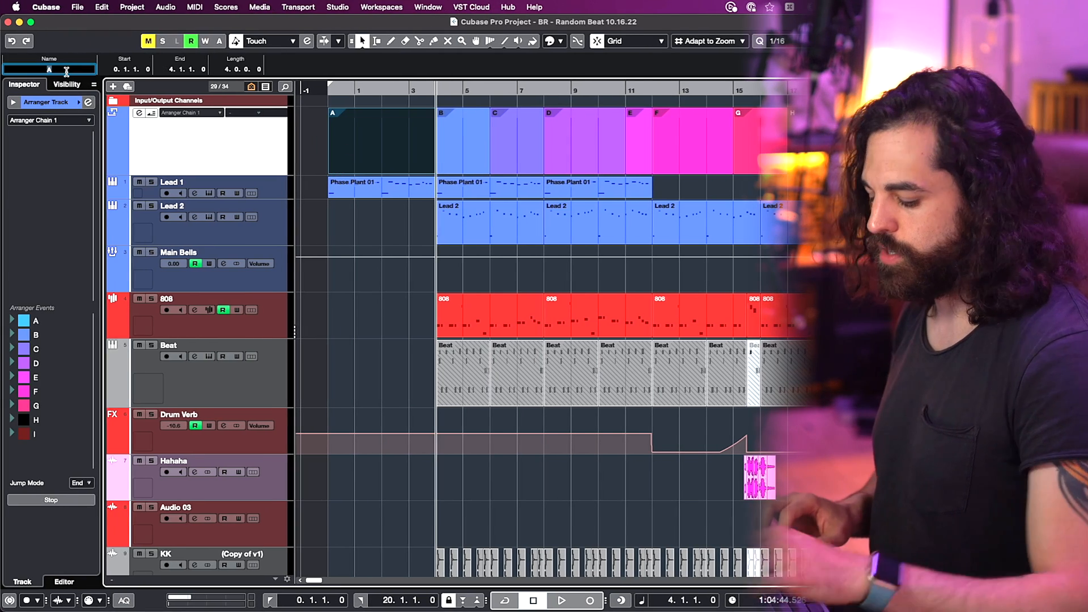
key("BackSpace")
key("BackSpace")
key("BackSpace")
key("BackSpace")
key("BackSpace")
type("Intro")
key("Return")
Rename arranger events B to I in order as Verse 1, Pre, Chorus 1, Pre 2, Verse 3, Bridge, Pre and Outro.
key("Right")
left_click(49, 69)
type("Verse 1")
key("Return")
key("Right")
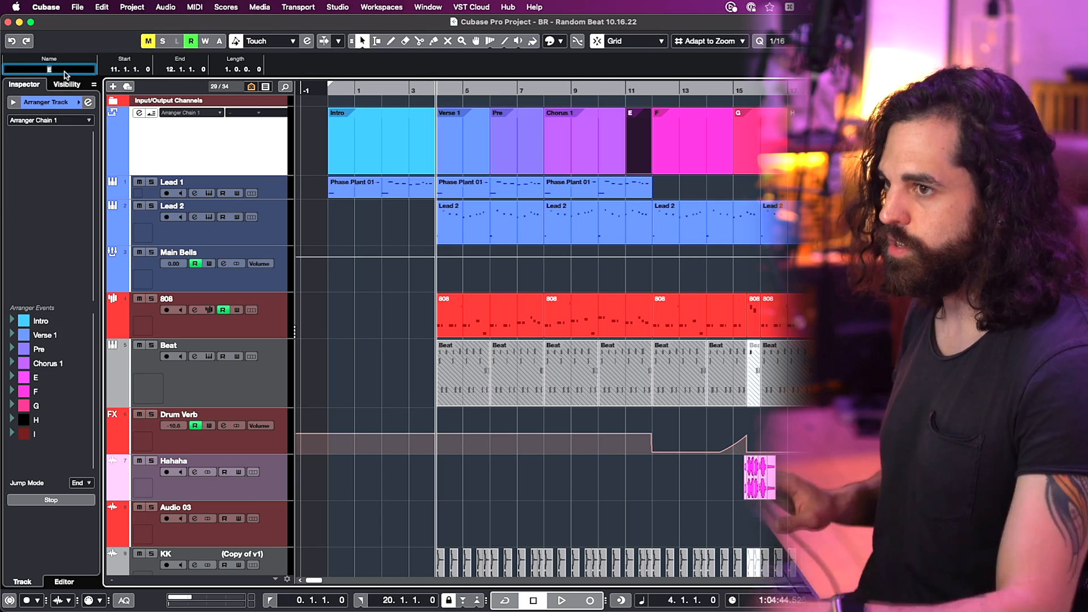
type("Outro")
key("Return")
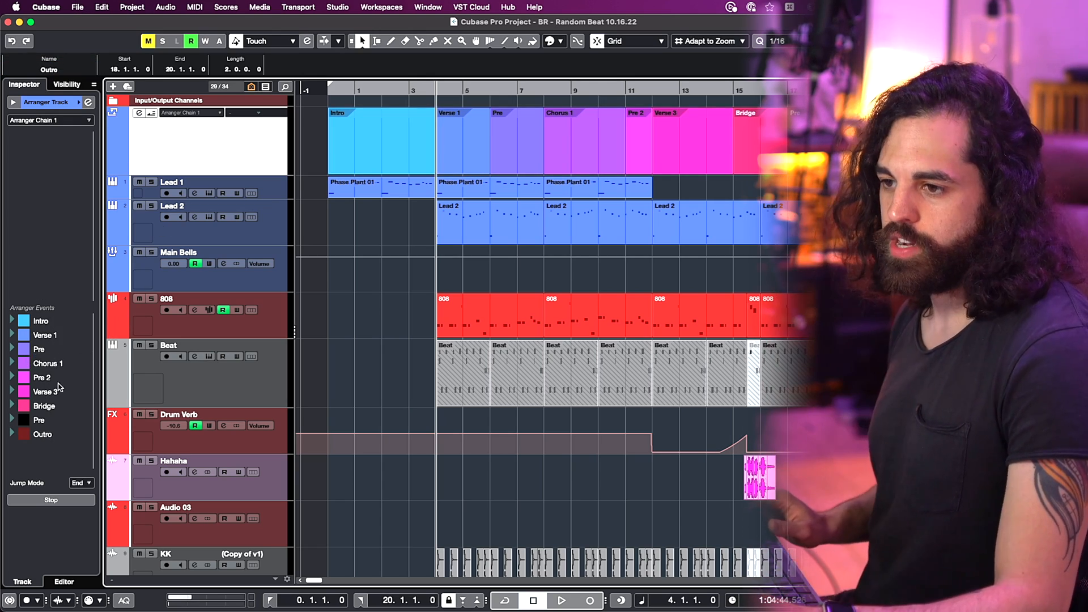
Build Arranger Chain 1 from Intro, Chorus 1, Verse 1, Pre, Verse 3 with two repeats, and Outro.
double_click(41, 321)
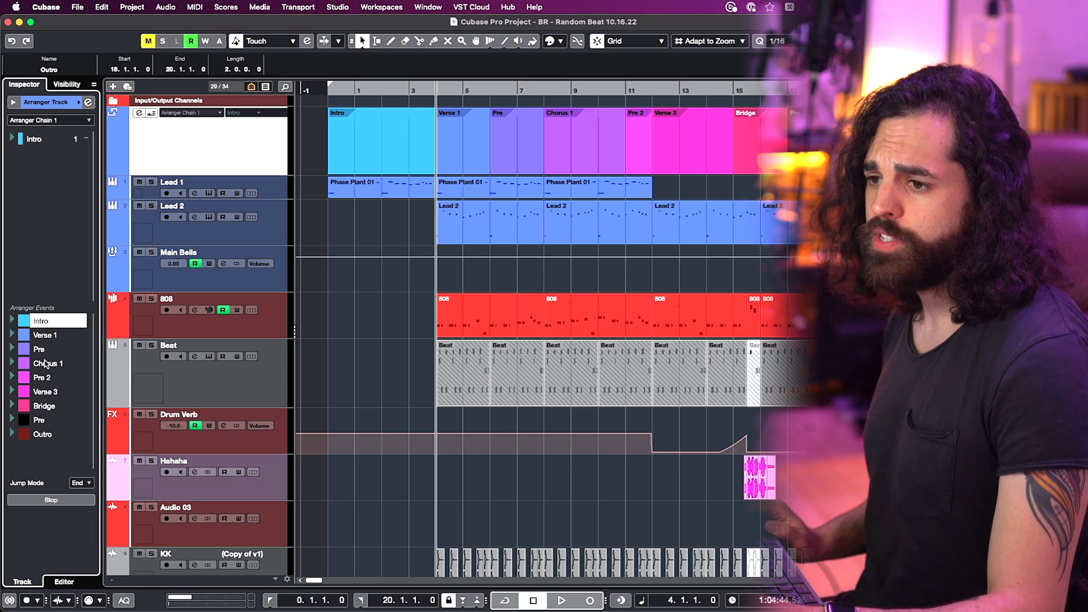
left_click(46, 365)
left_click(43, 333)
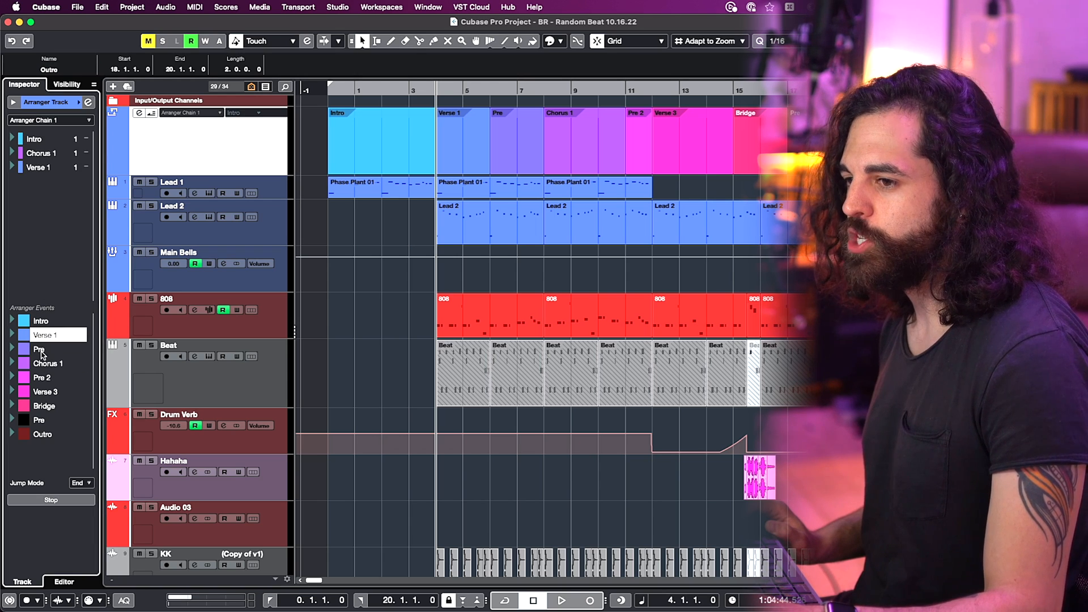
double_click(39, 350)
left_click(46, 392)
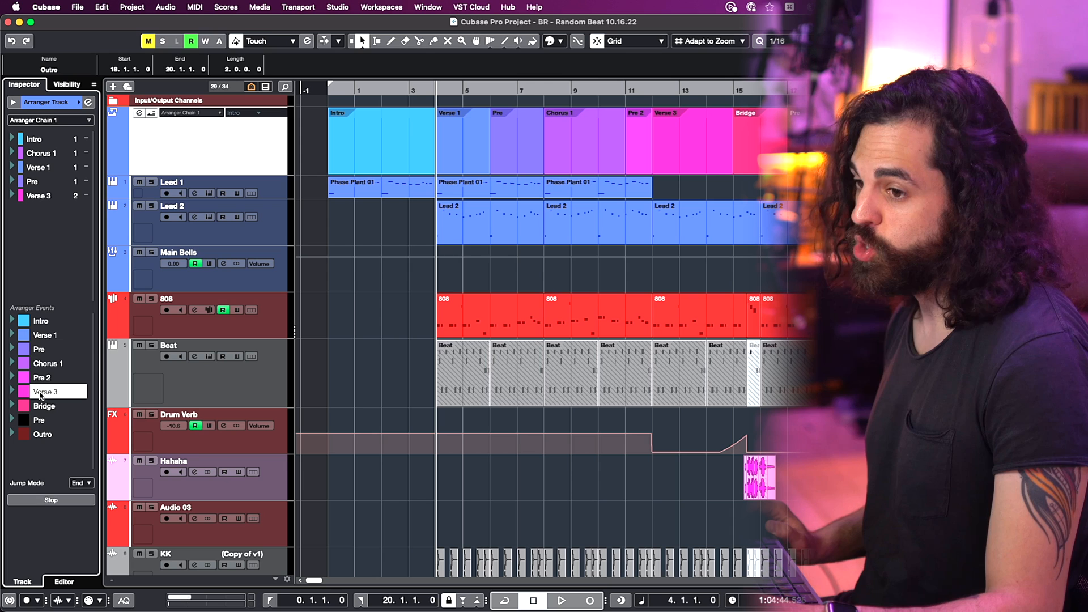
double_click(43, 440)
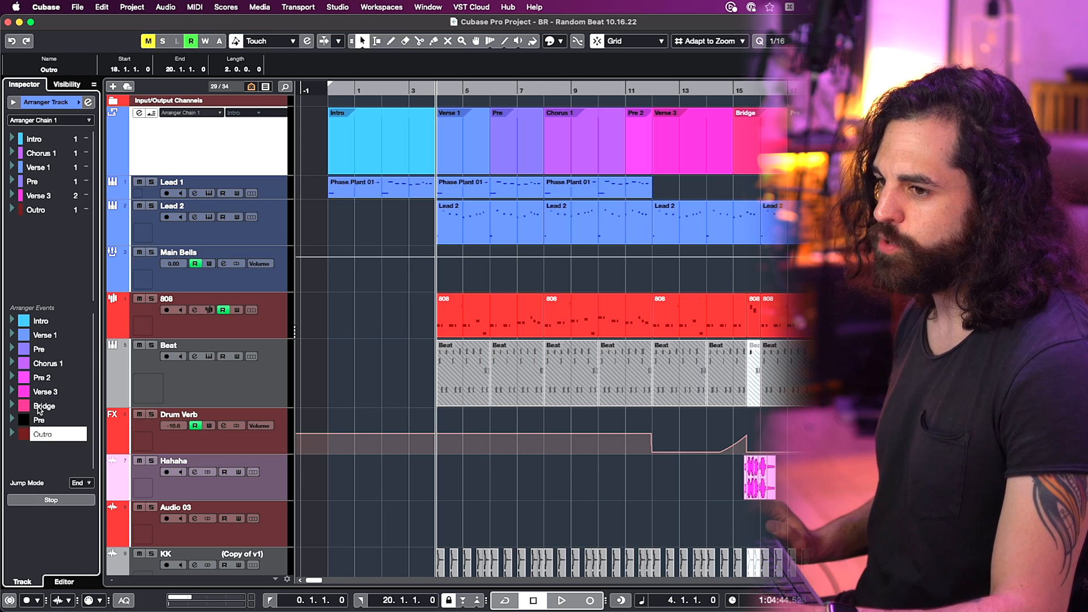
Append Bridge, the second Pre section and Intro with two repeats to the end of Arranger Chain 1.
double_click(40, 406)
double_click(38, 419)
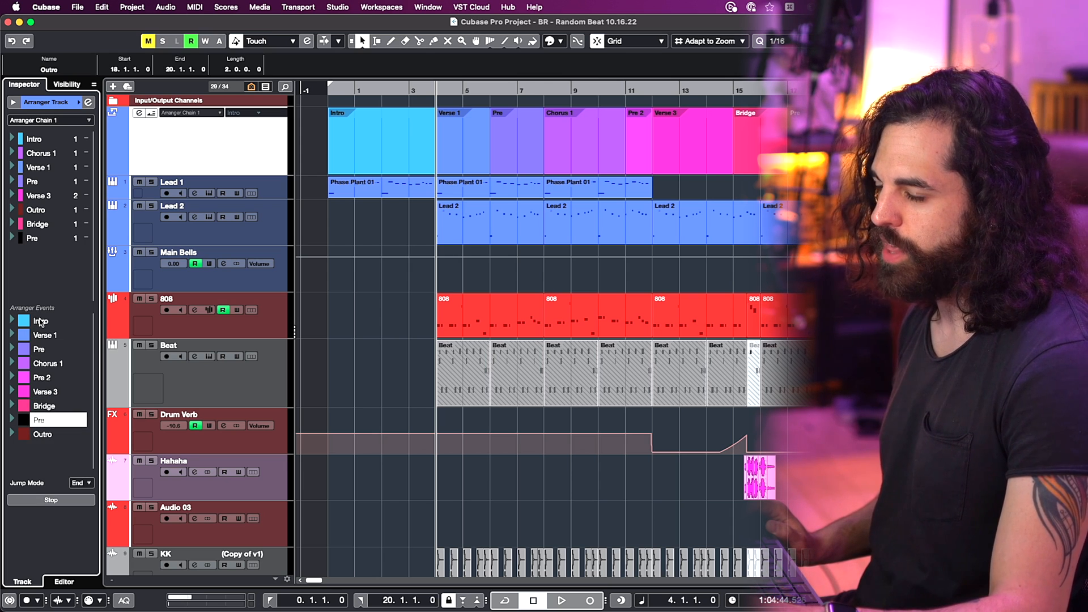
double_click(40, 321)
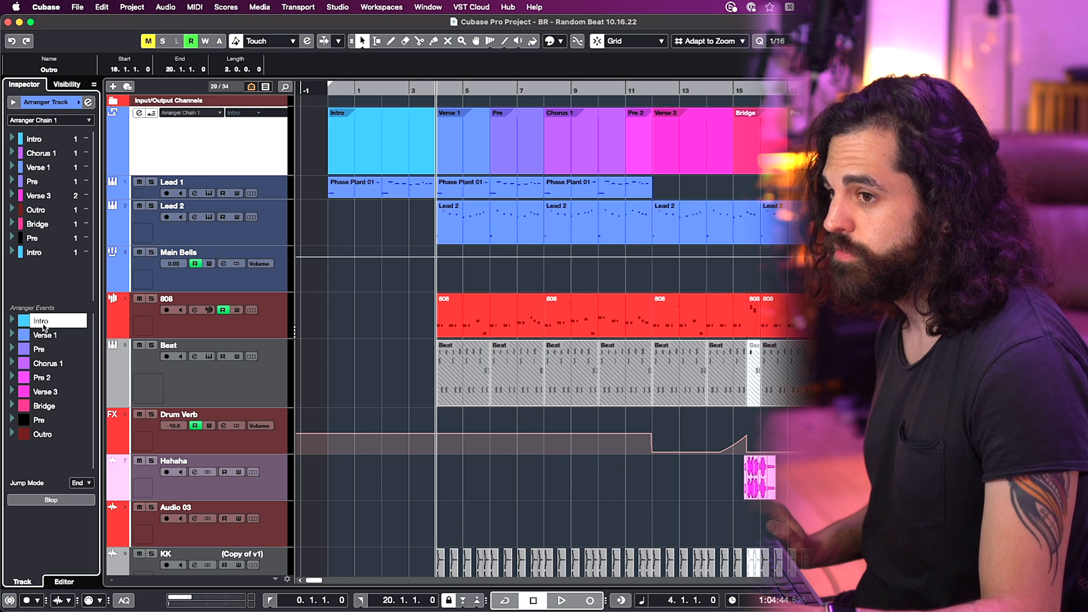
left_click(390, 235)
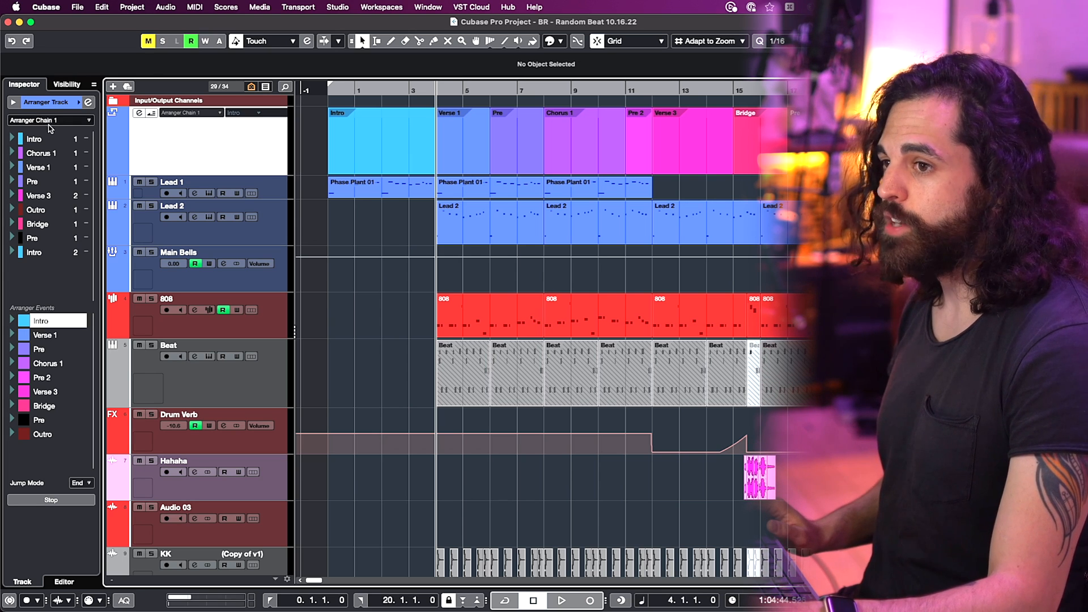
Flatten Arranger Chain 1 into a linear arrangement and look through the rearranged tracks.
left_click(58, 120)
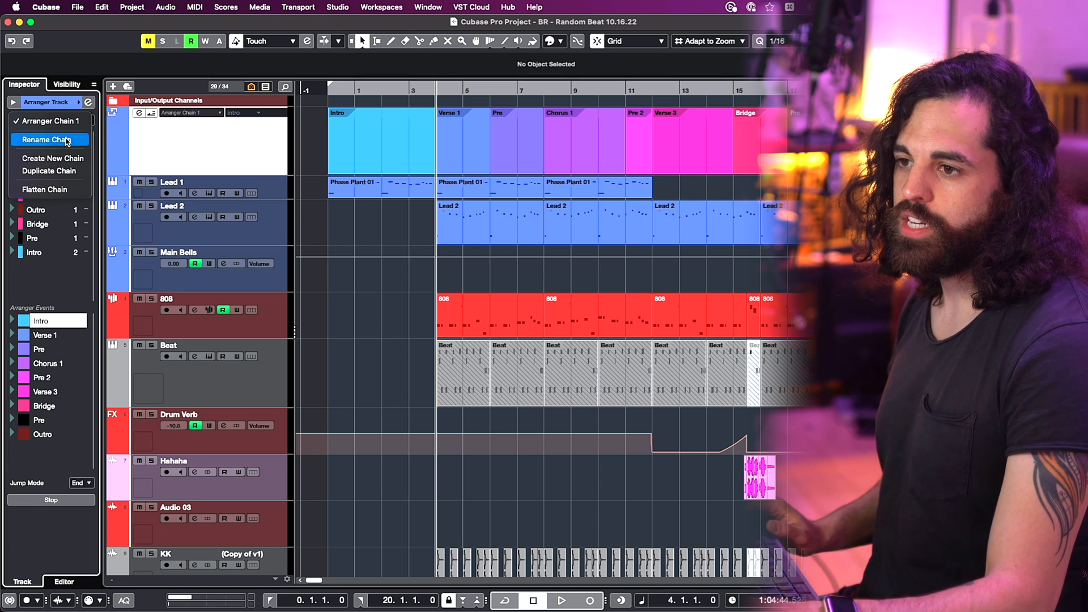
left_click(61, 190)
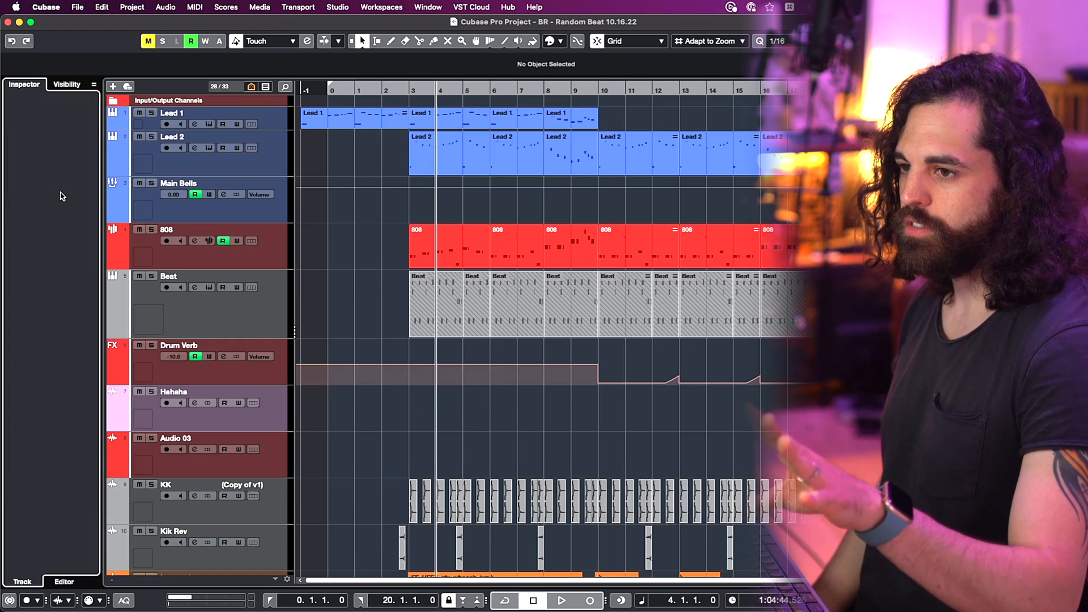
scroll(381, 244, "down", 10)
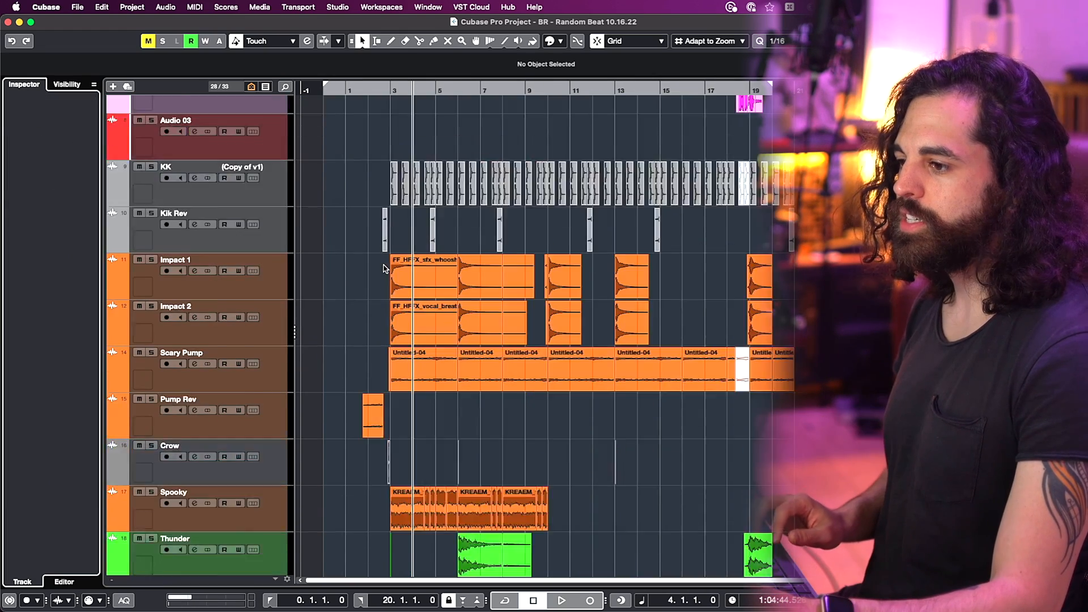
scroll(444, 350, "down", 7)
scroll(445, 349, "up", 20)
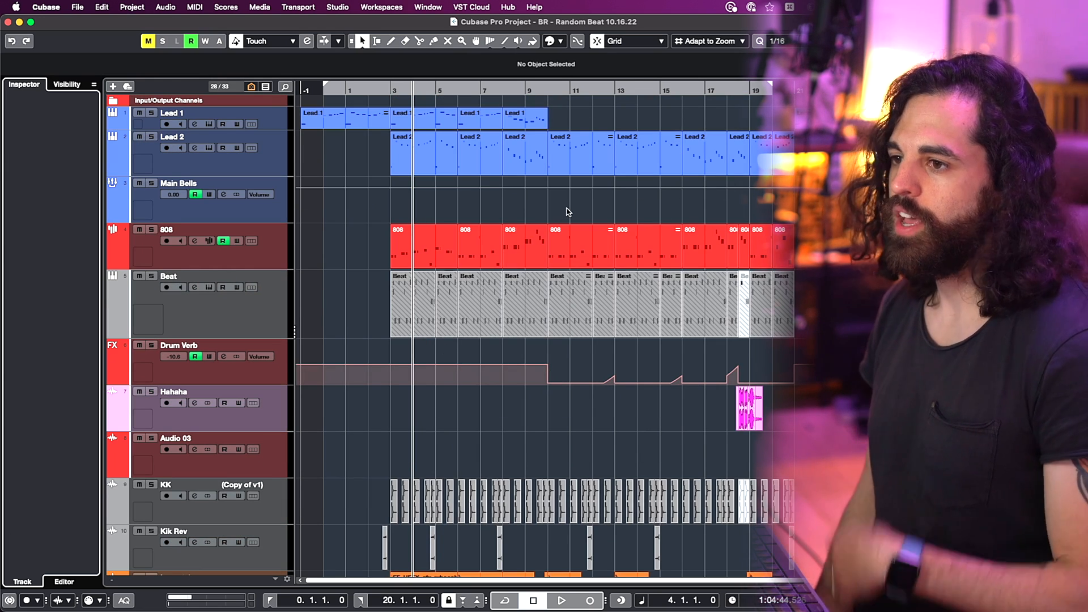
scroll(168, 210, "down", 15)
scroll(169, 211, "up", 15)
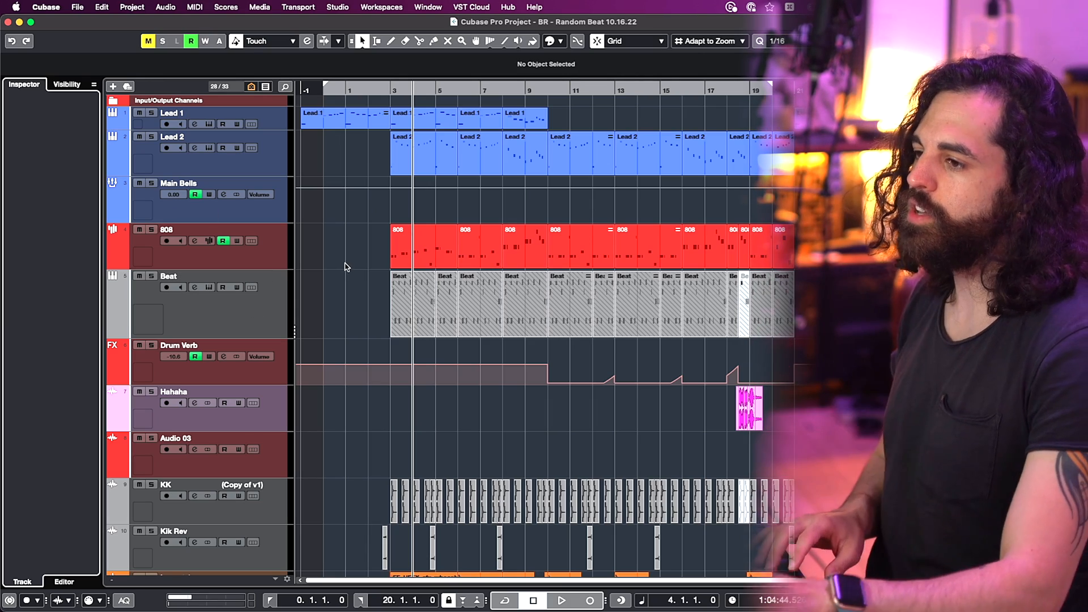
Place the cursor at bar 6 and inspect the notes of the Spooky Organ event there, then return to the full arrangement.
key("h")
key("h")
scroll(434, 291, "down", 15)
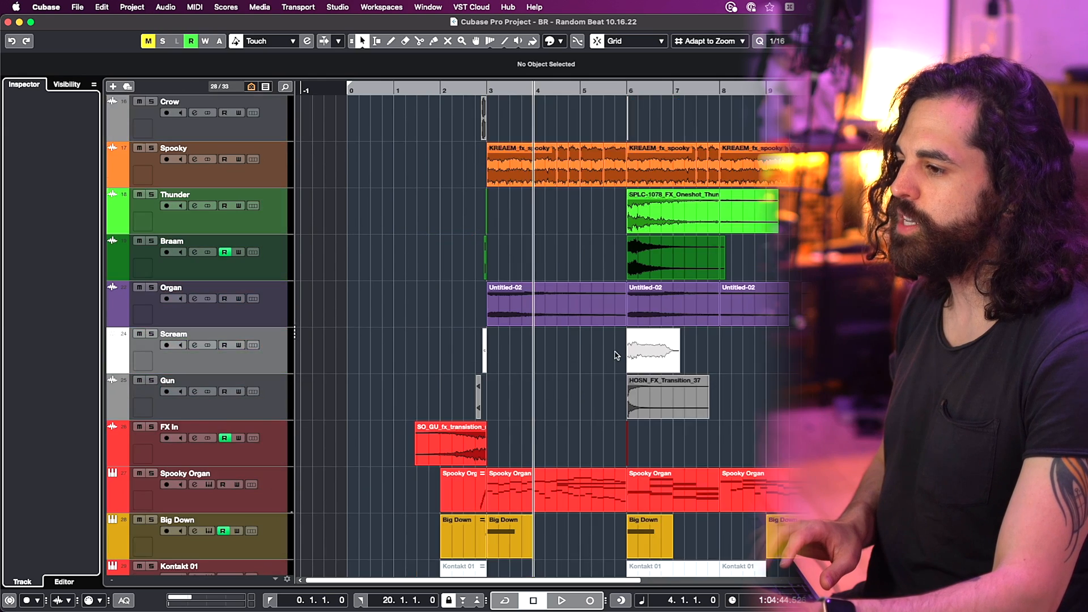
left_click(645, 400)
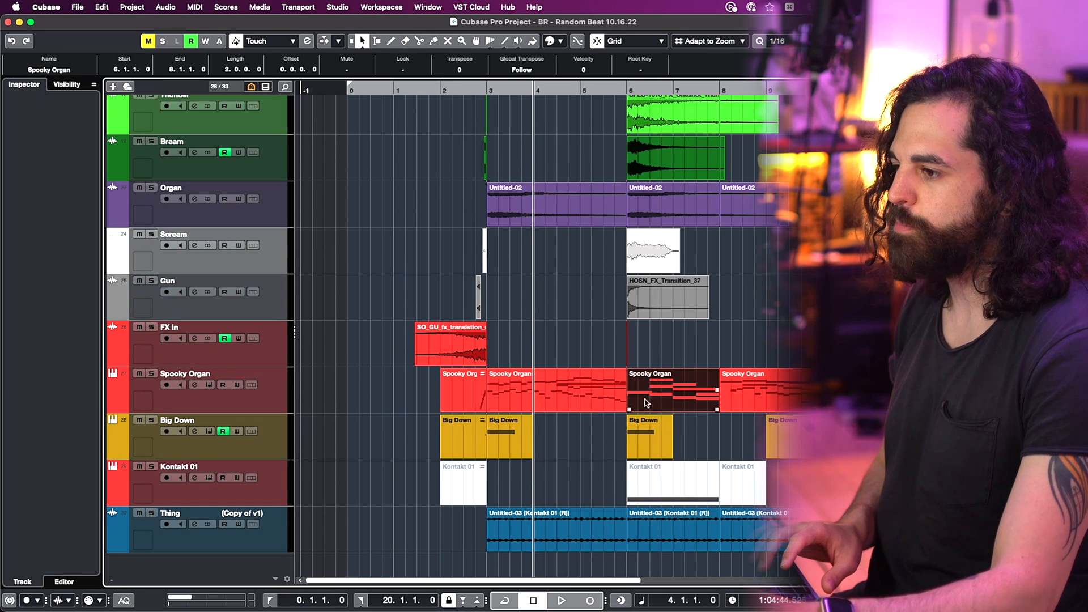
left_click(625, 90)
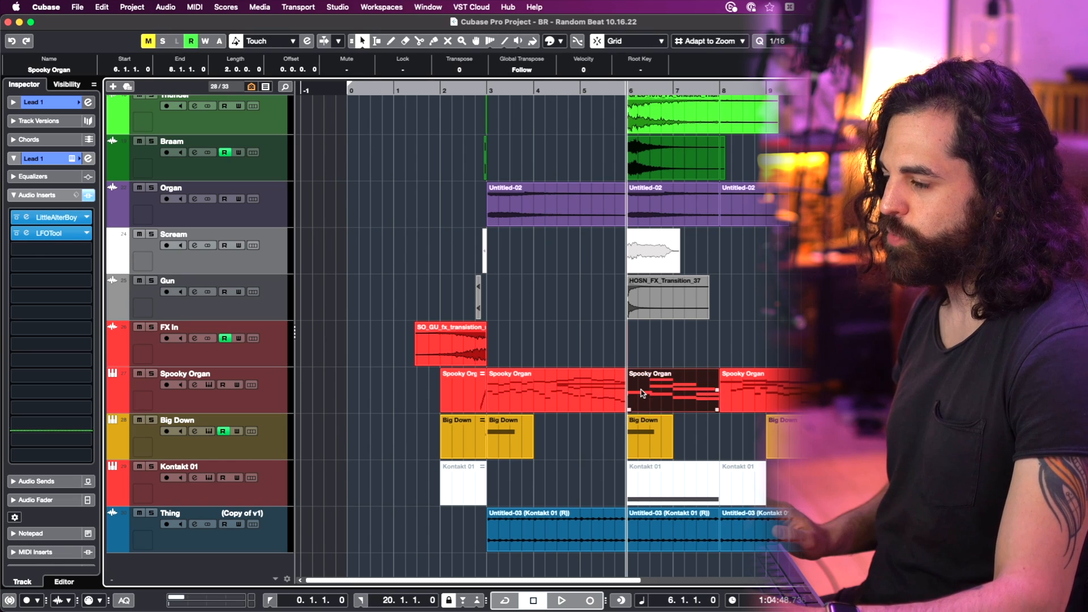
double_click(643, 393)
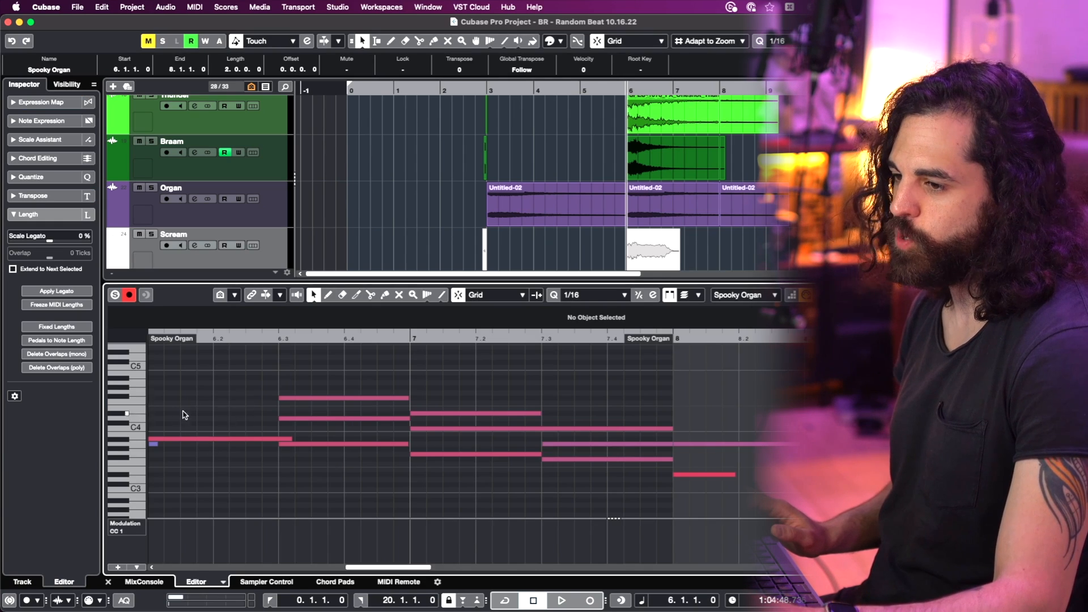
key("Return")
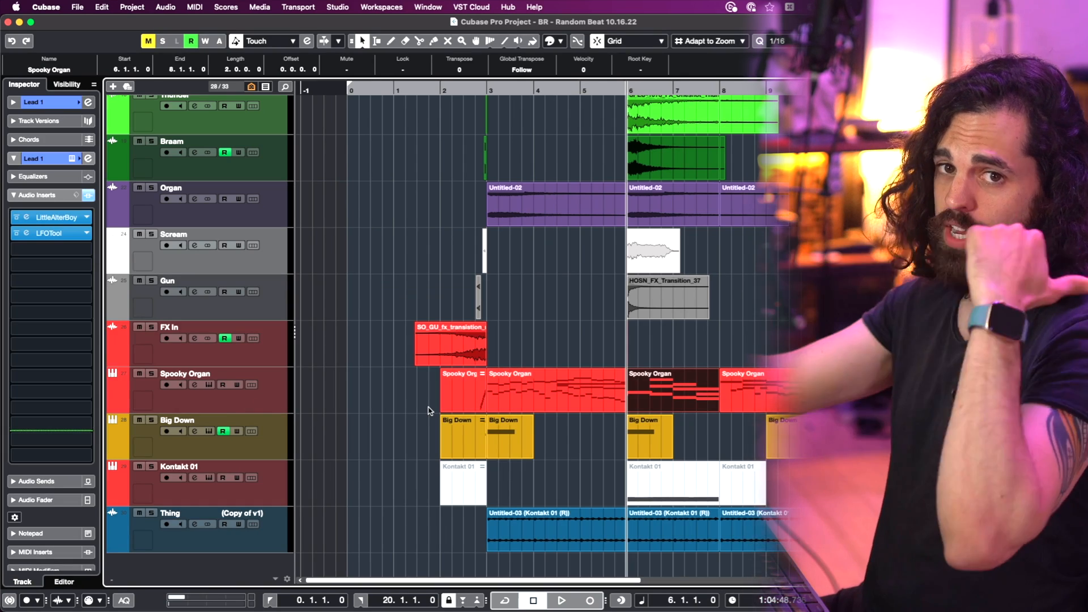
left_click(463, 409)
left_click(676, 355)
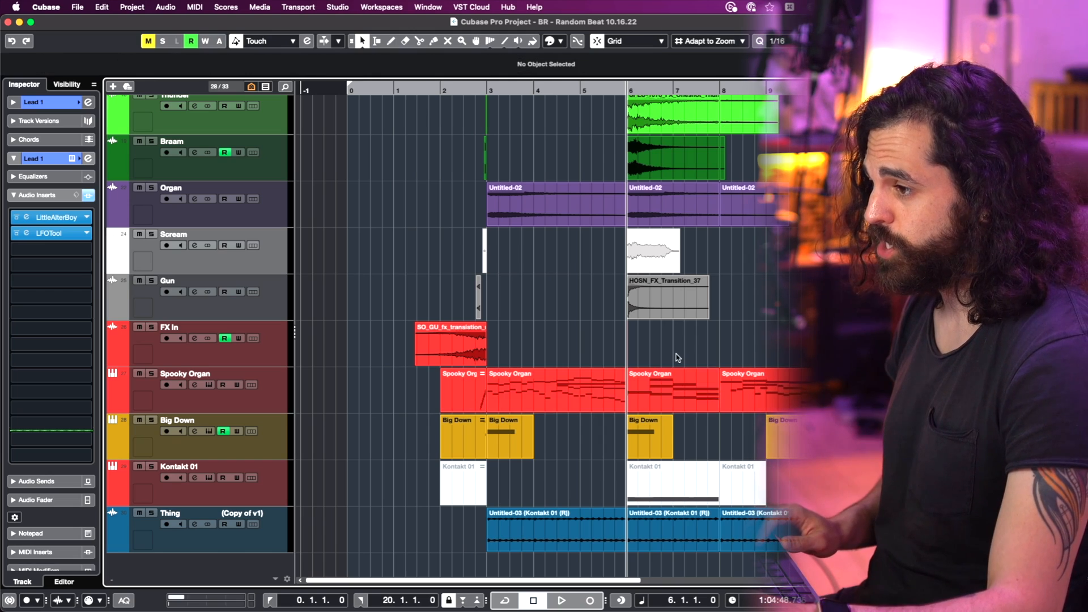
key("g")
key("g")
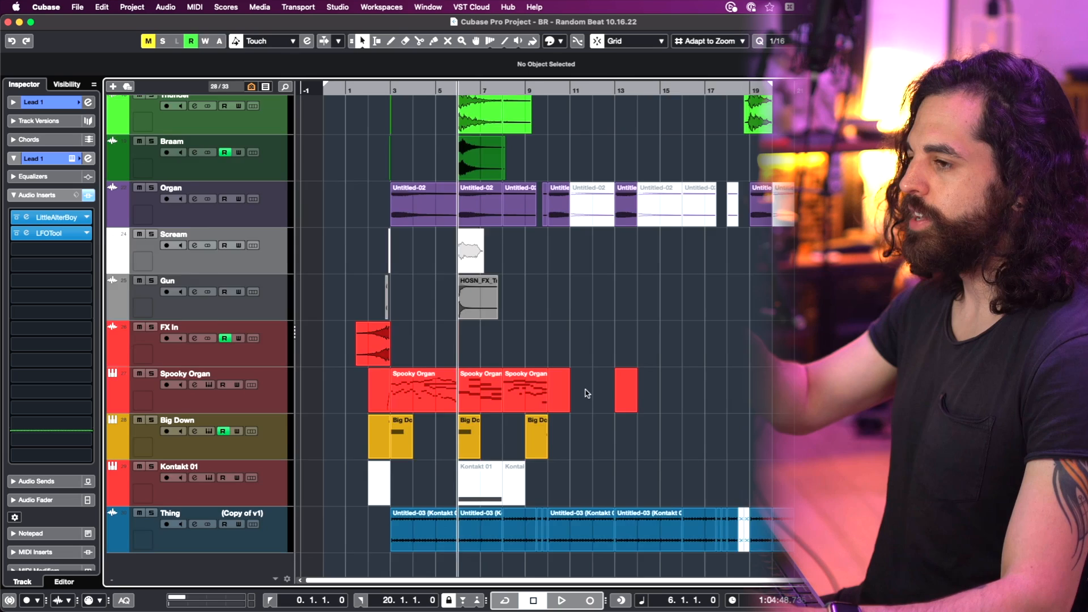
scroll(585, 391, "up", 15)
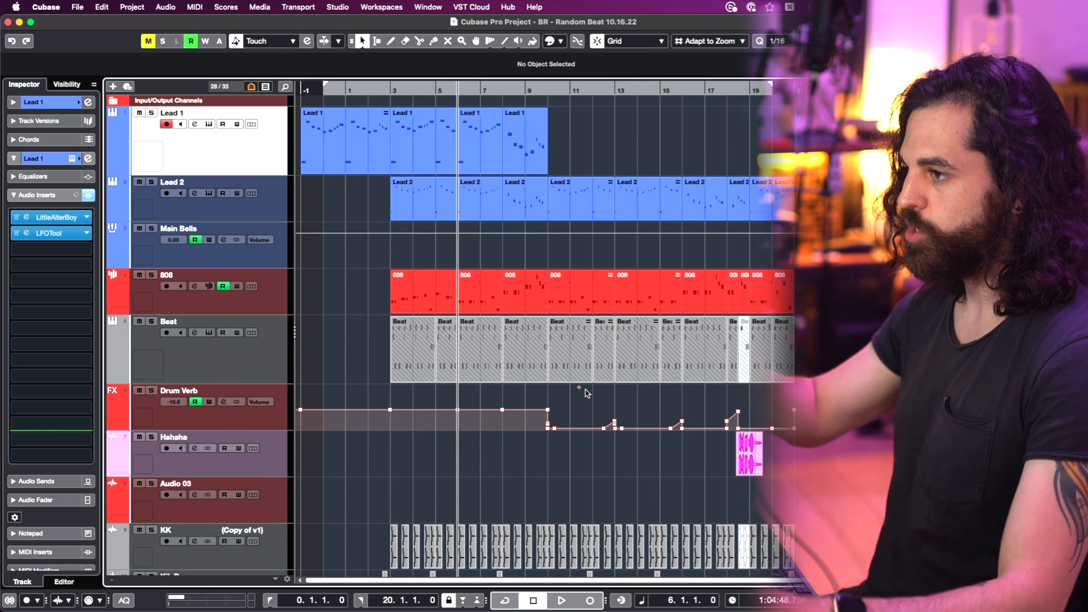